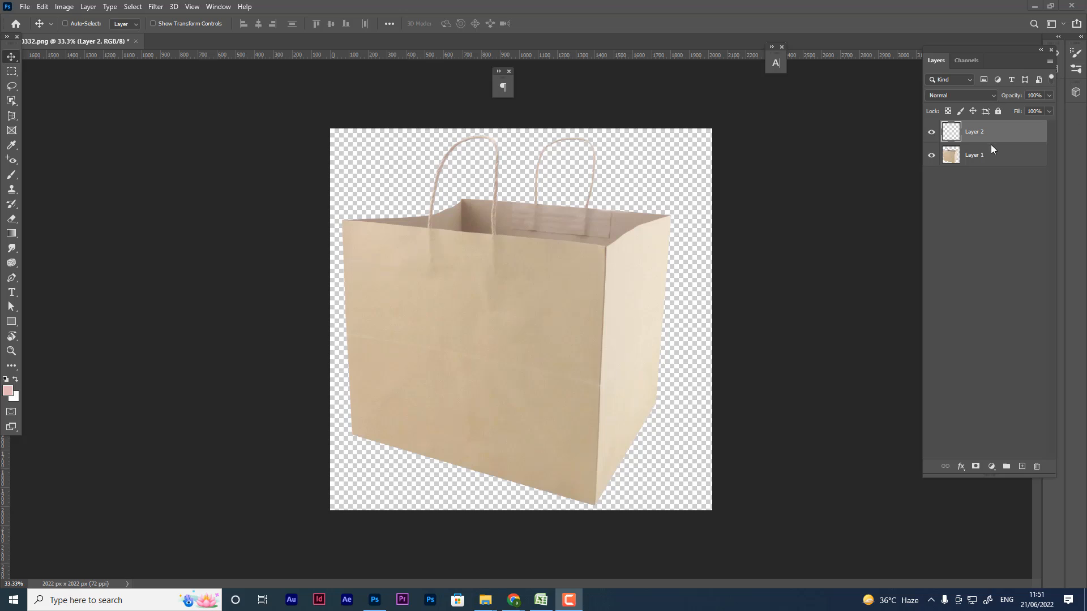
- Move Layer 2 below the bag's Layer 1 and fill it with the pink foreground colour
left_click_drag(980, 137, 1013, 167)
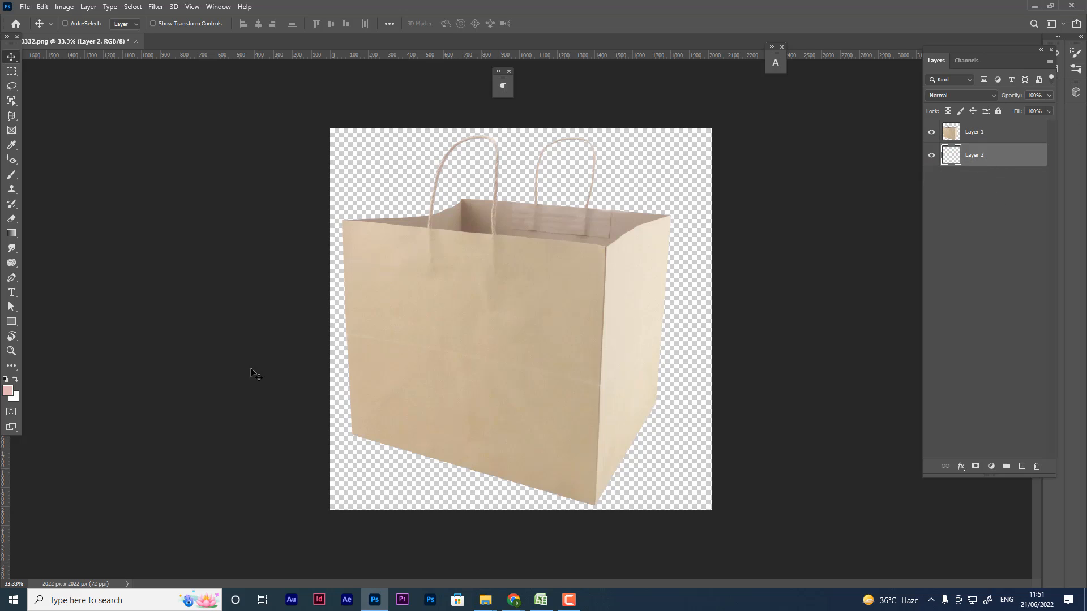
key("alt+BackSpace")
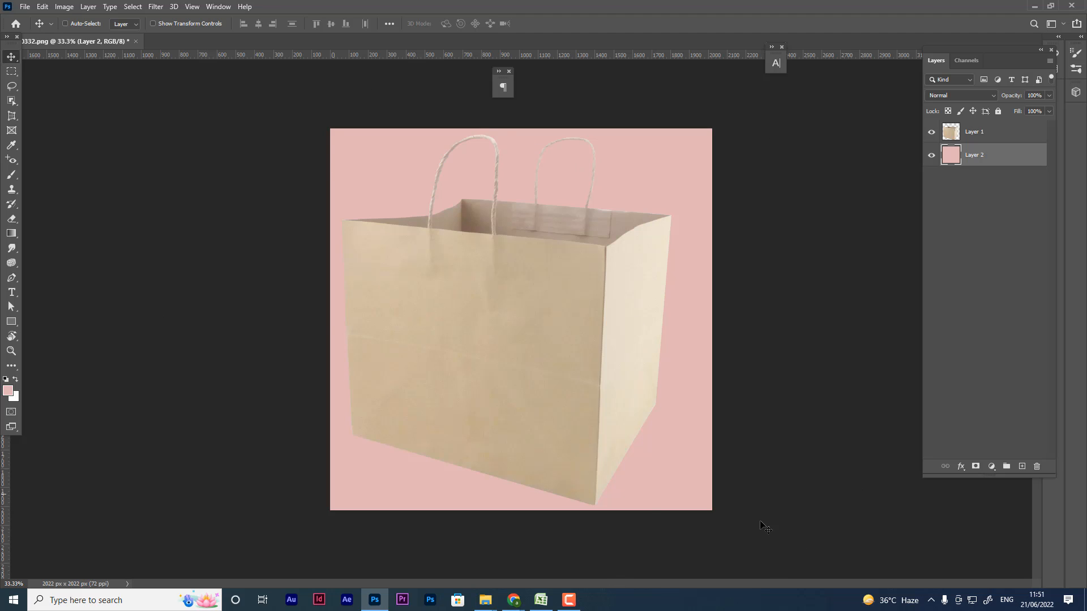
left_click(154, 11)
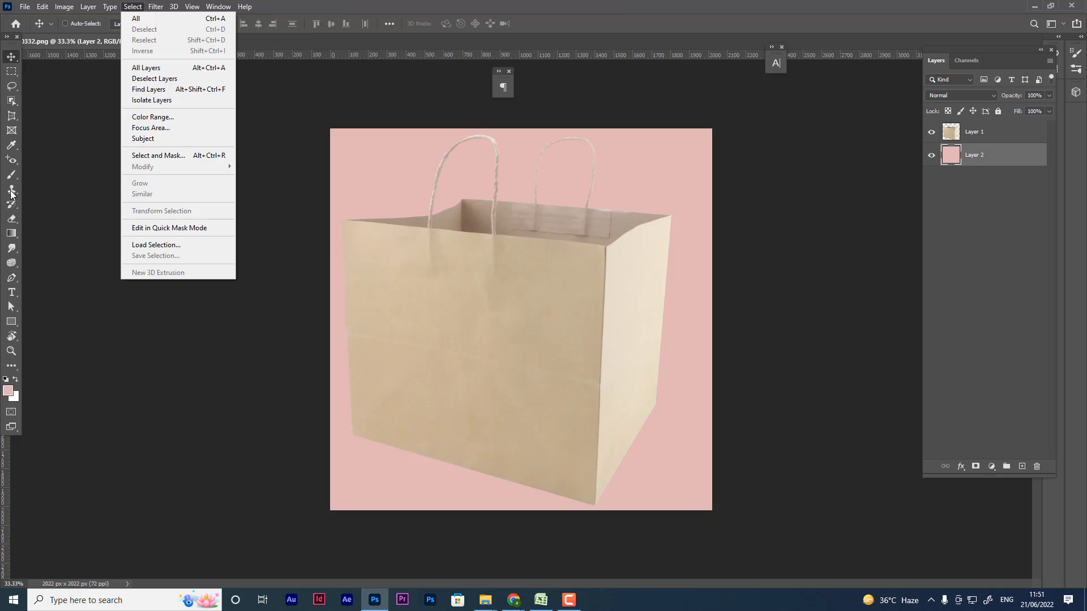
mouse_move(154, 7)
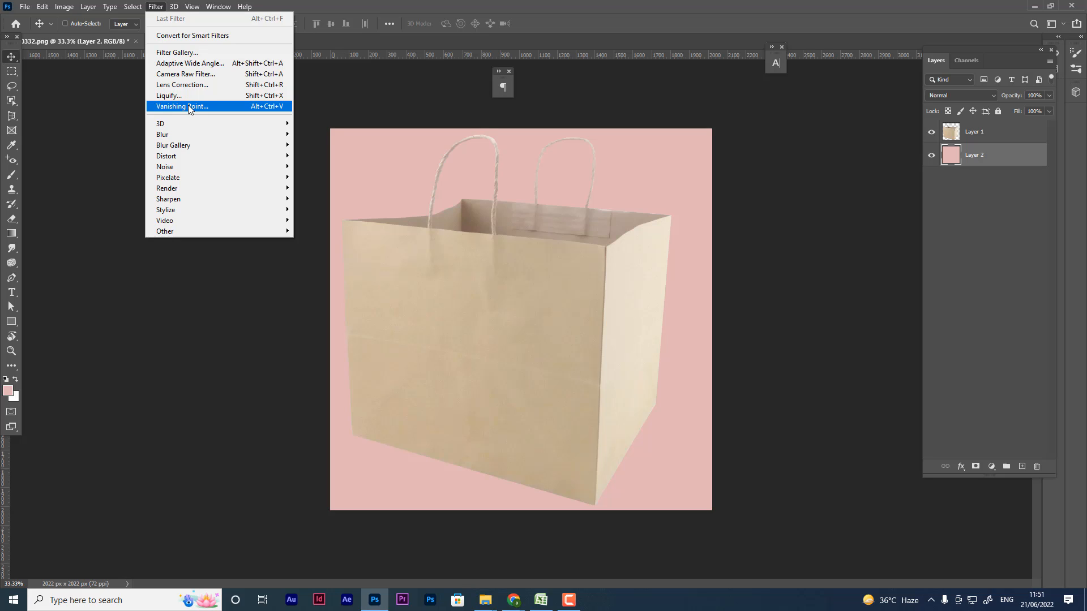
left_click(268, 107)
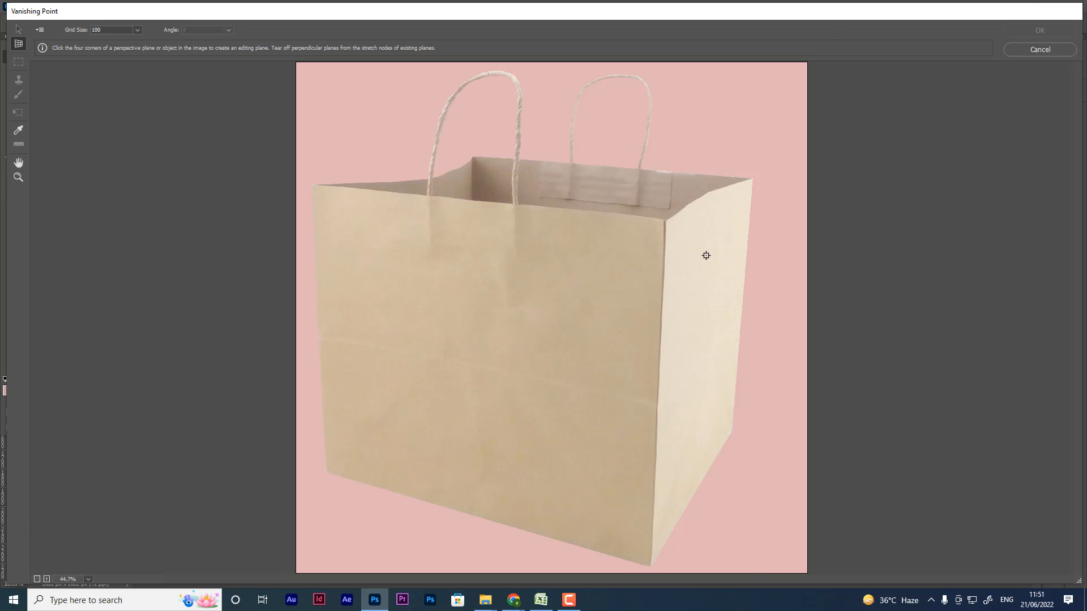
left_click(1039, 52)
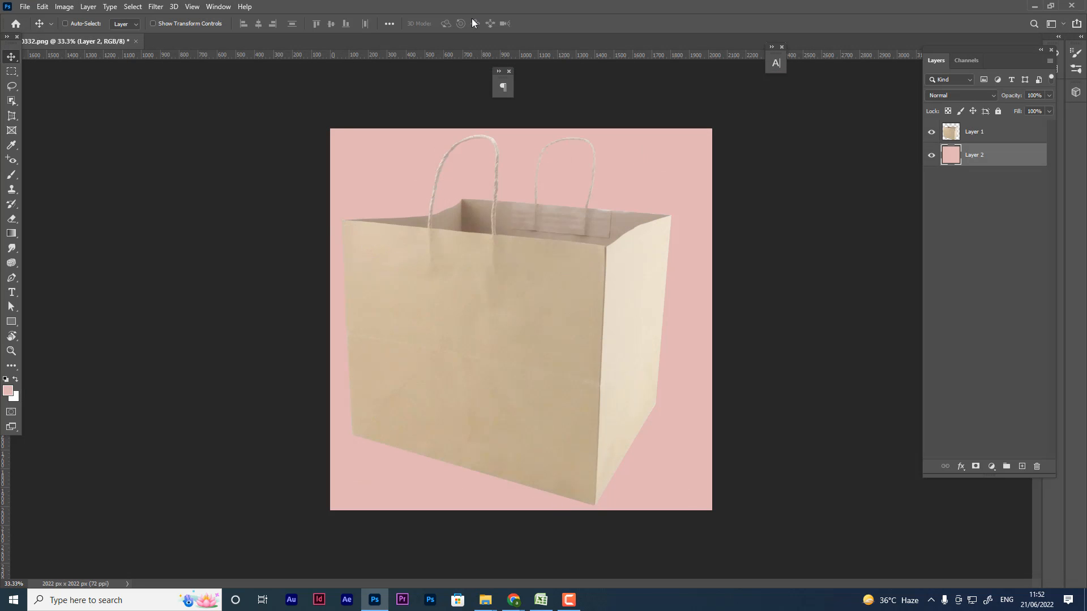
- Open the blue floral pattern JPG image as a separate document
left_click(25, 7)
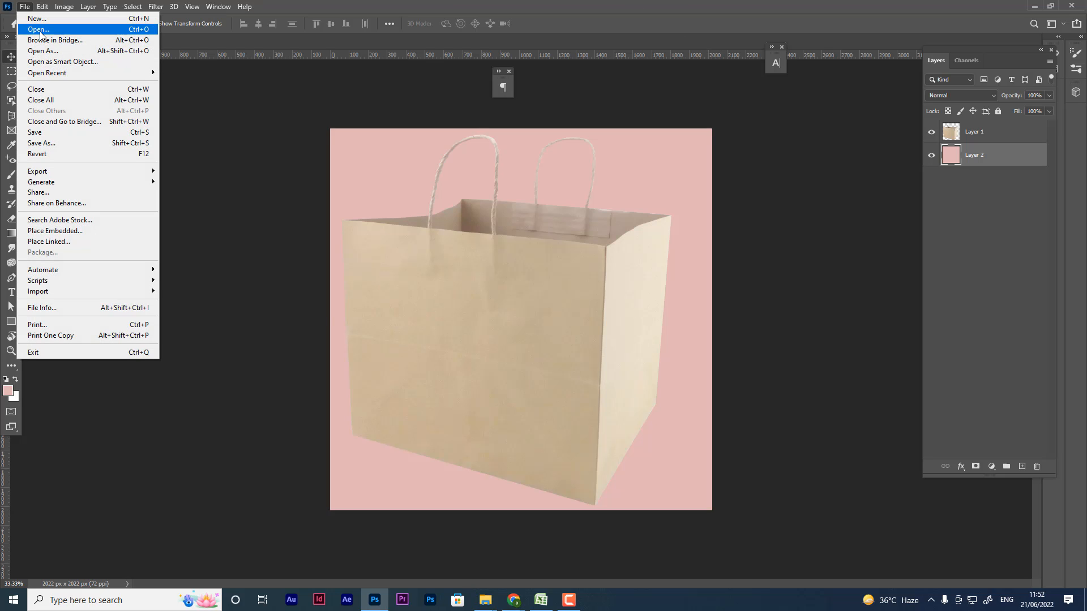
left_click(40, 35)
double_click(107, 125)
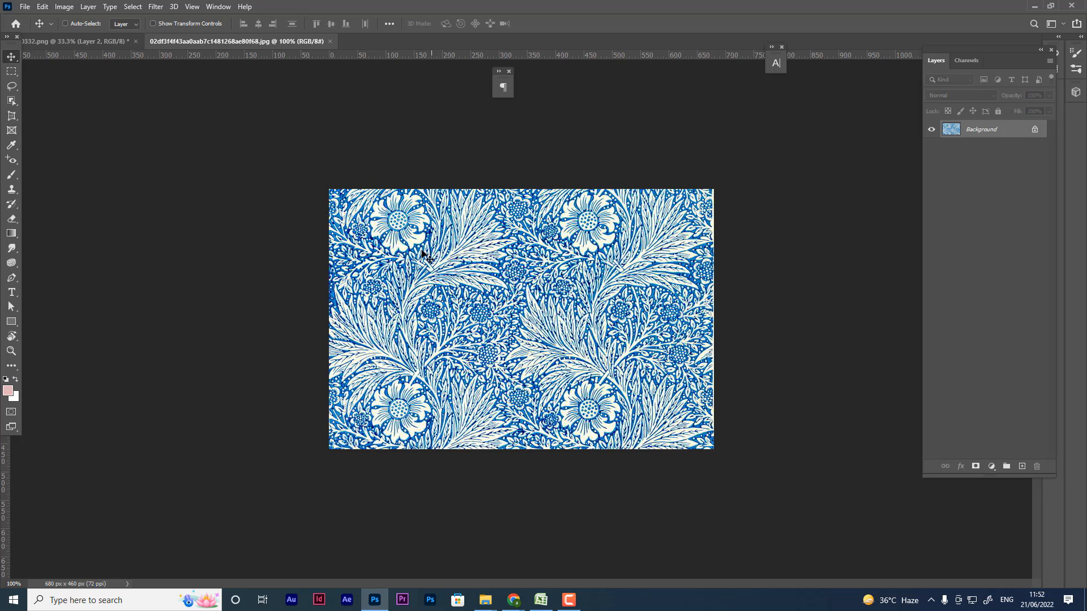
- Switch to Chrome and search Google for "logo png" in a new tab
mouse_move(513, 600)
left_click(482, 571)
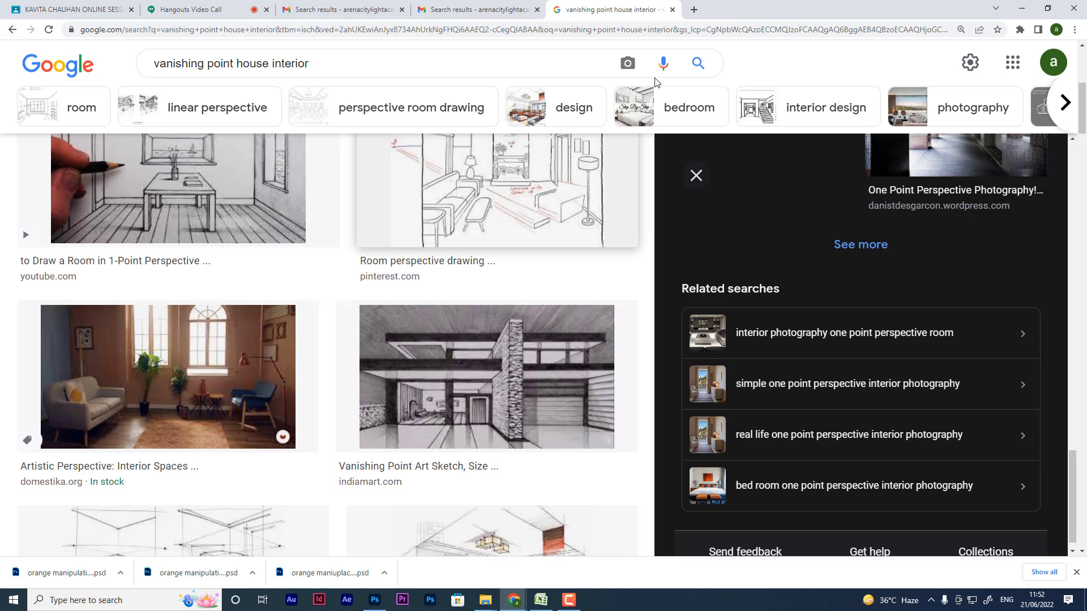
left_click(691, 9)
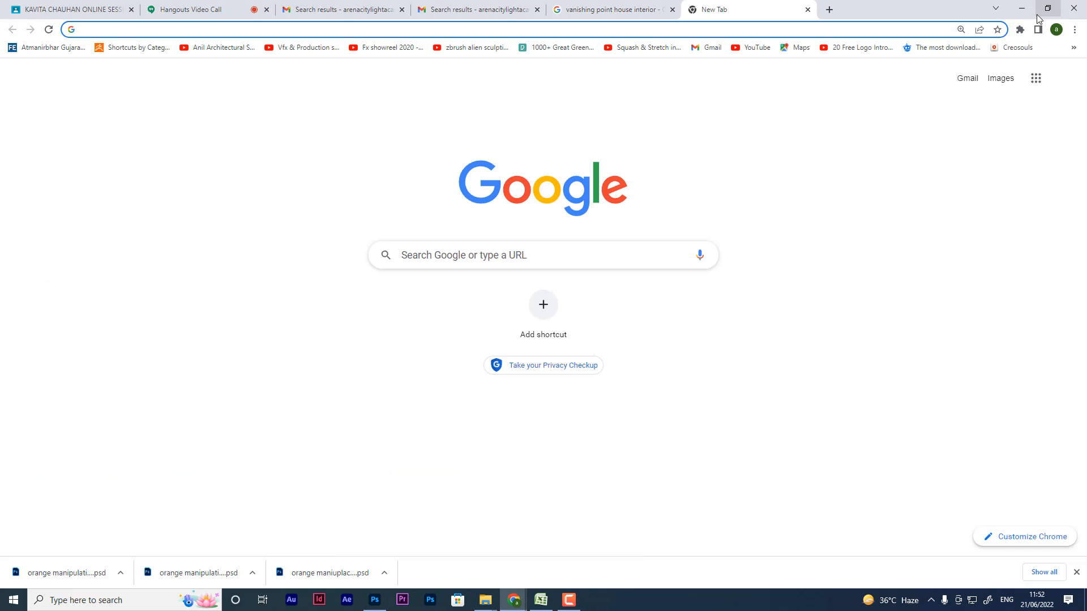
type("logo")
key("Return")
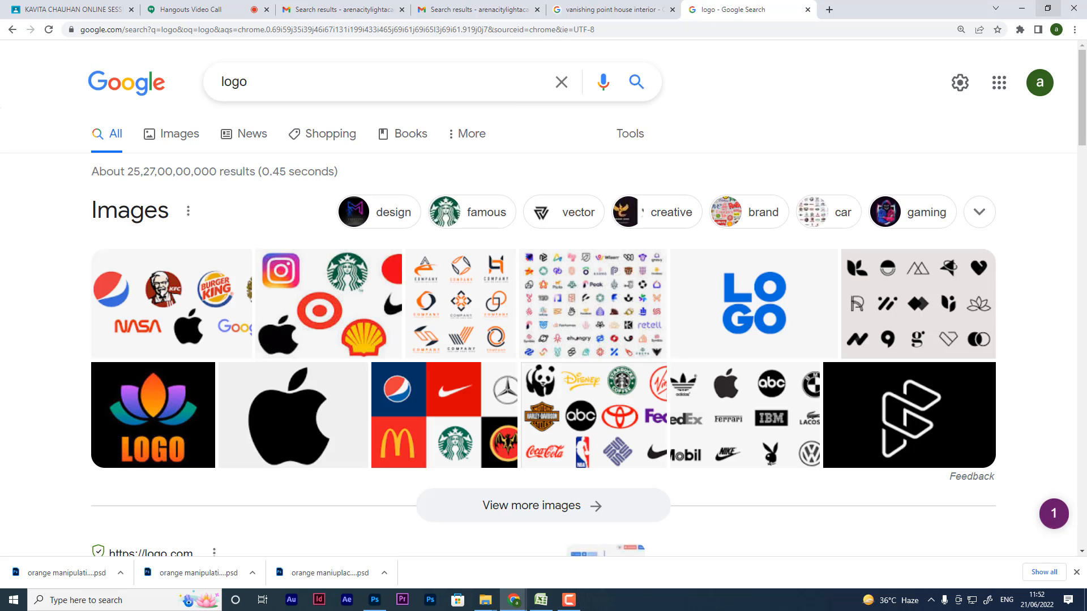
left_click(298, 85)
type("png")
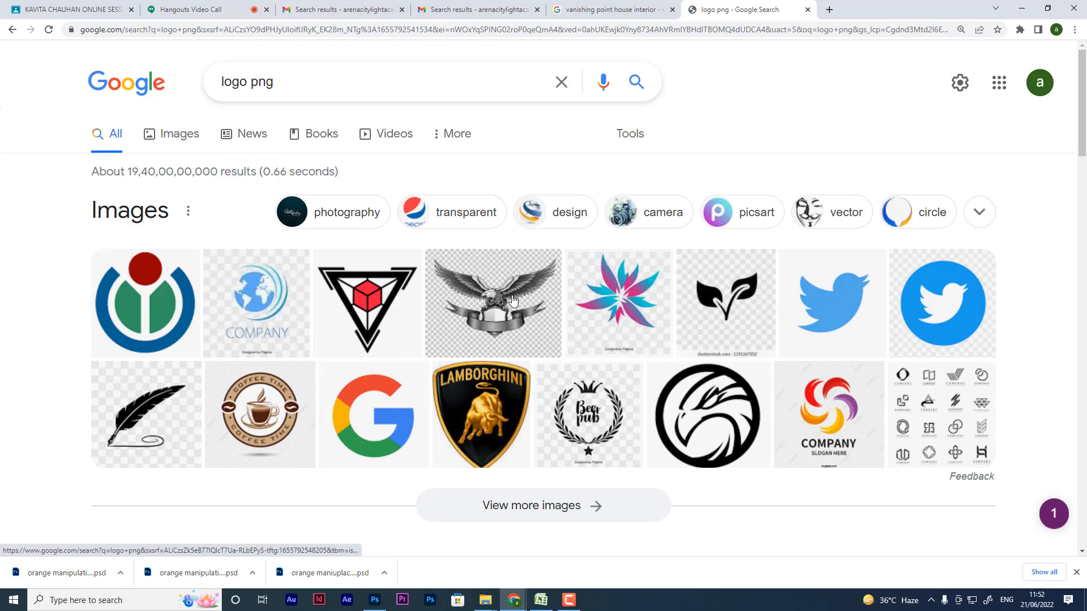
- Preview the eagle logo and the two-leaf eco logo in the image results
left_click(513, 300)
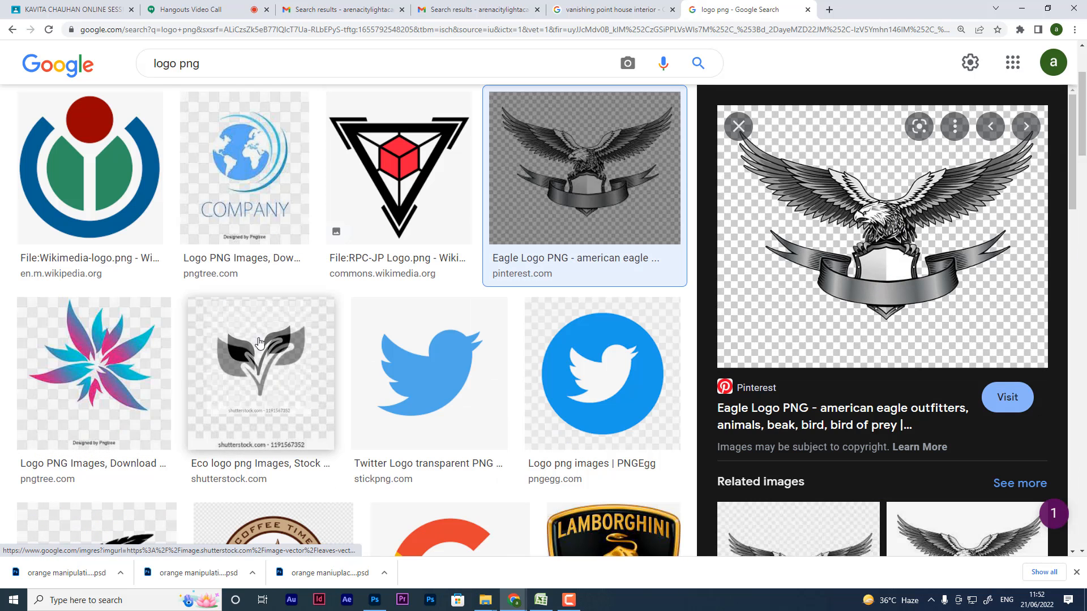
left_click(291, 388)
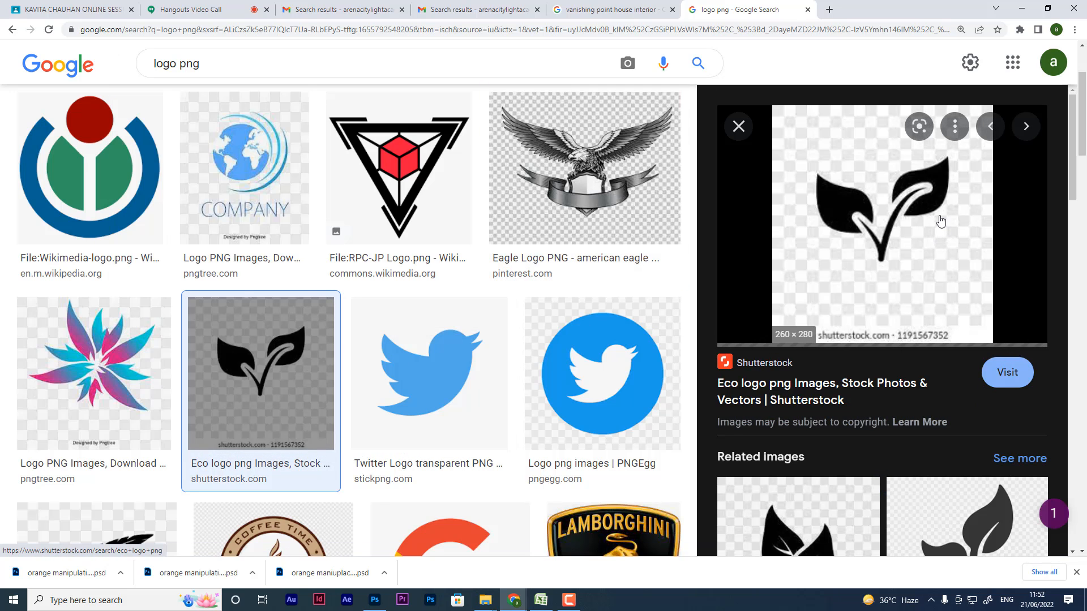
scroll(509, 294, "down", 4)
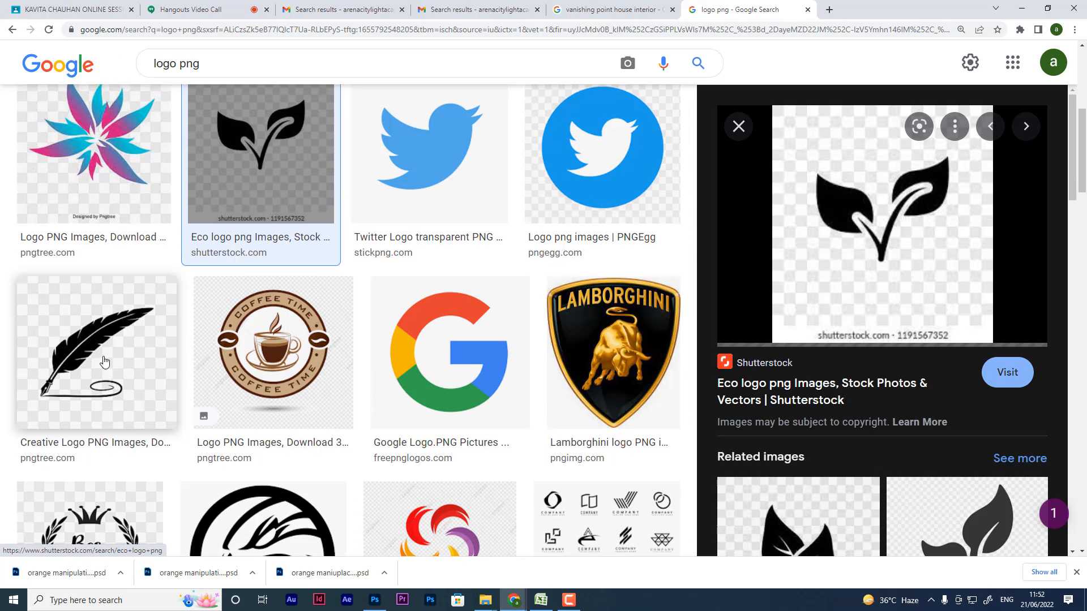
- Save the black quill feather logo as a JPEG in the "vanishing point" folder inside class data > photoshop on drive D
left_click(102, 339)
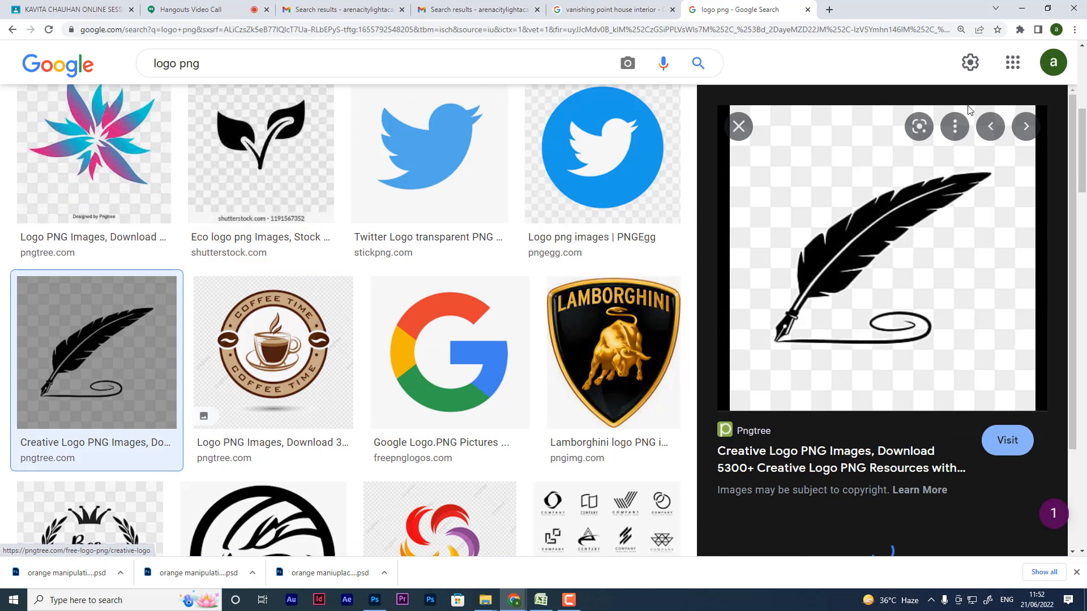
right_click(905, 249)
left_click(942, 346)
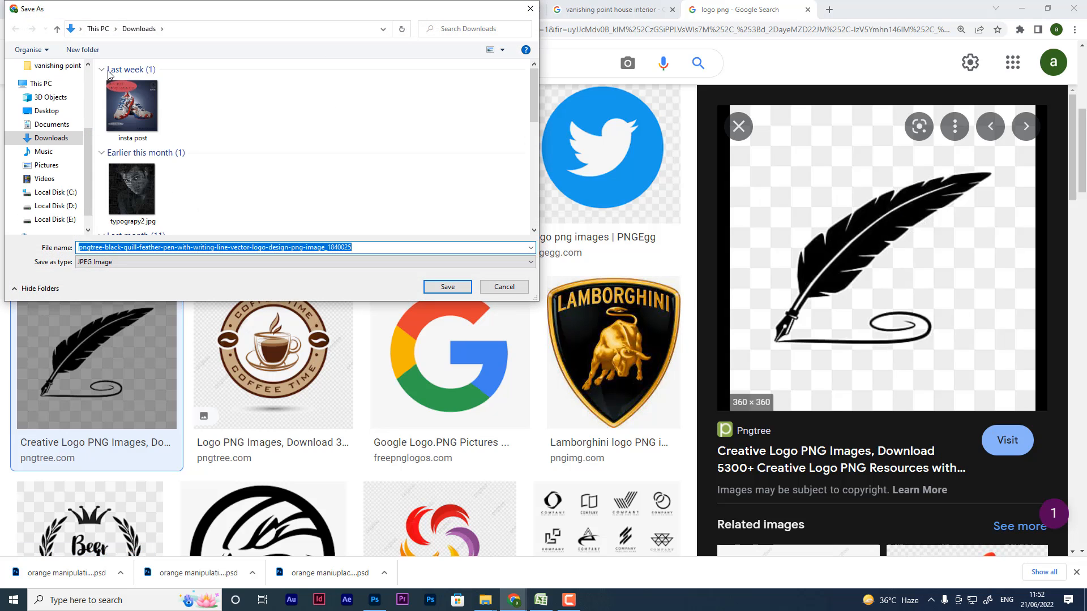
left_click(54, 206)
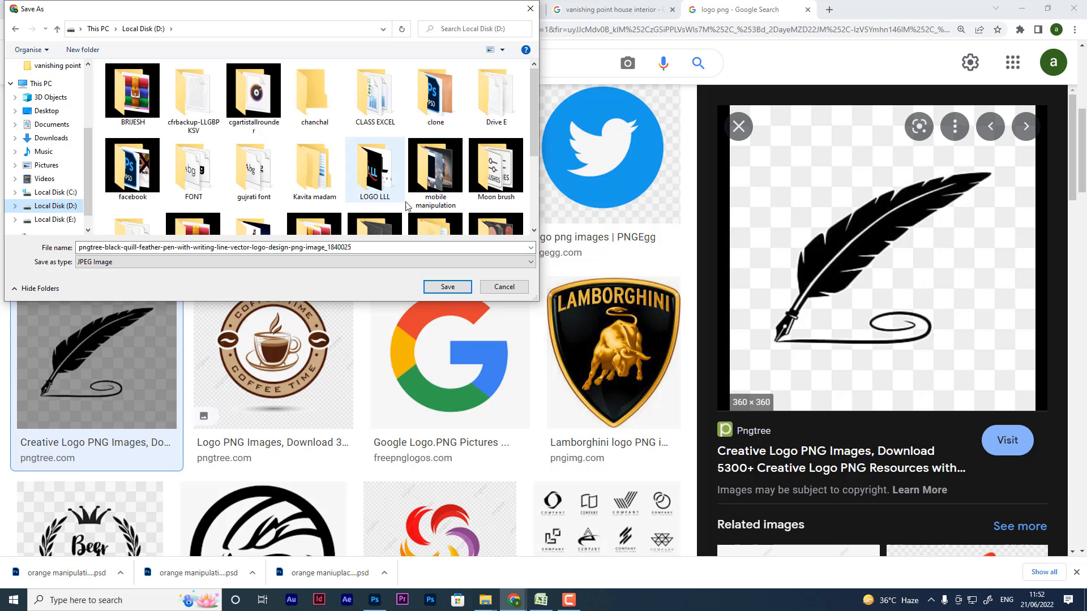
double_click(314, 170)
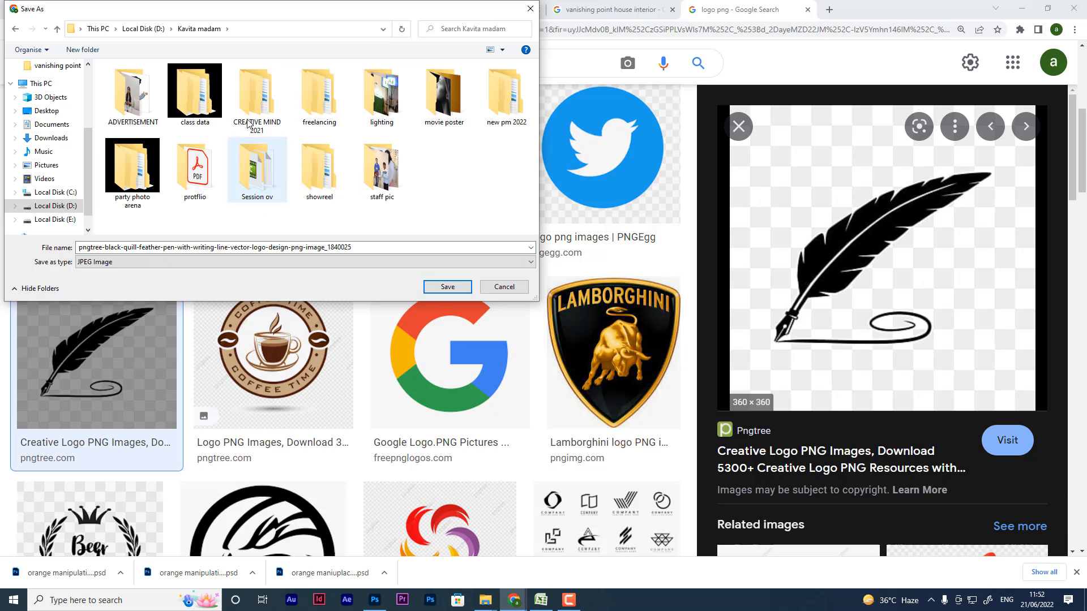
double_click(214, 97)
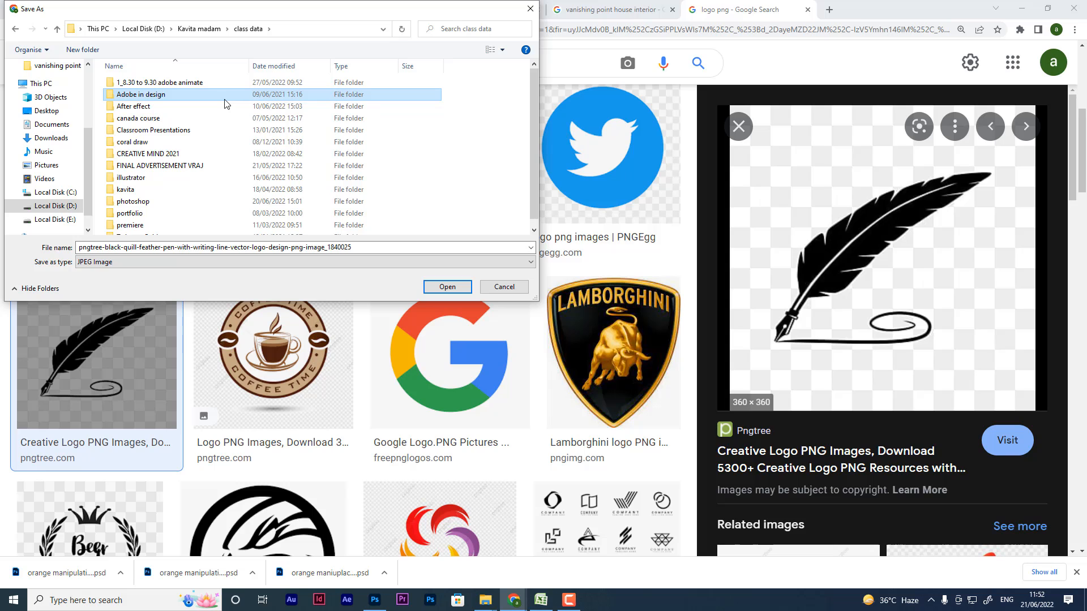
double_click(153, 204)
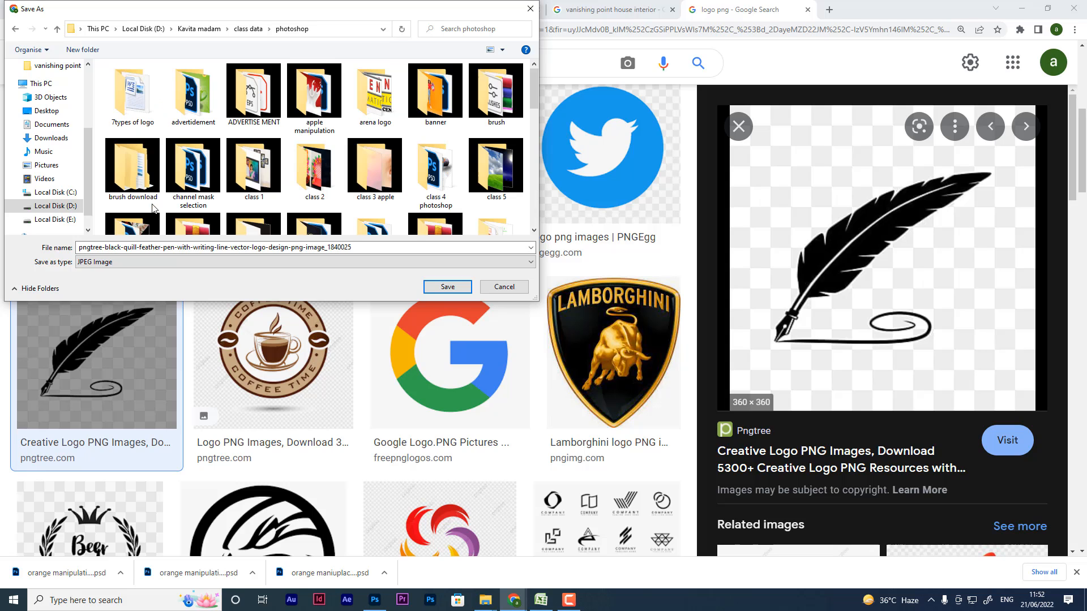
left_click(244, 101)
key("v")
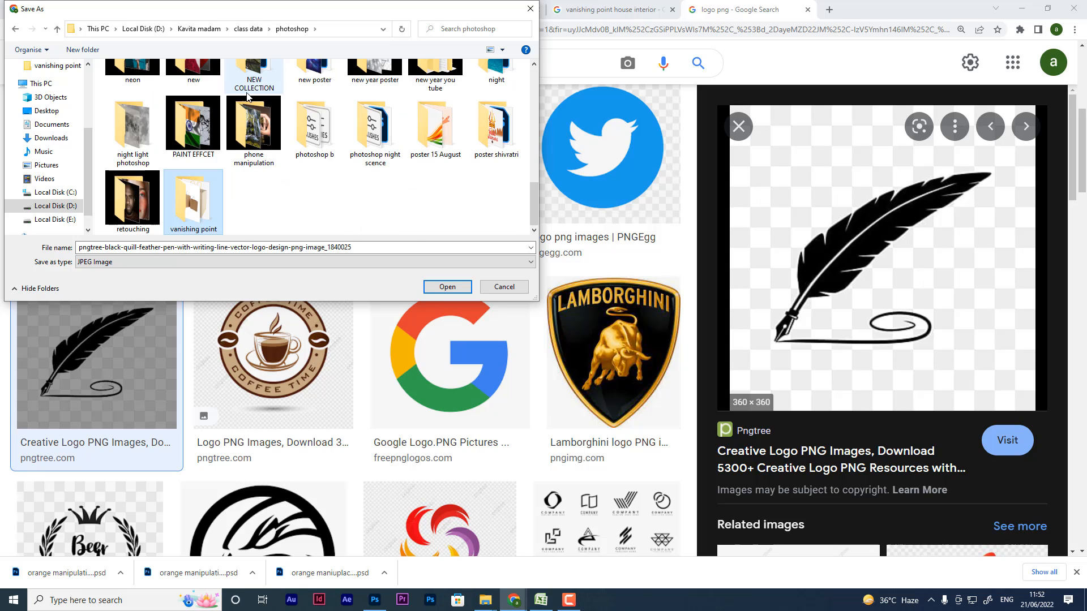
double_click(201, 207)
left_click(448, 287)
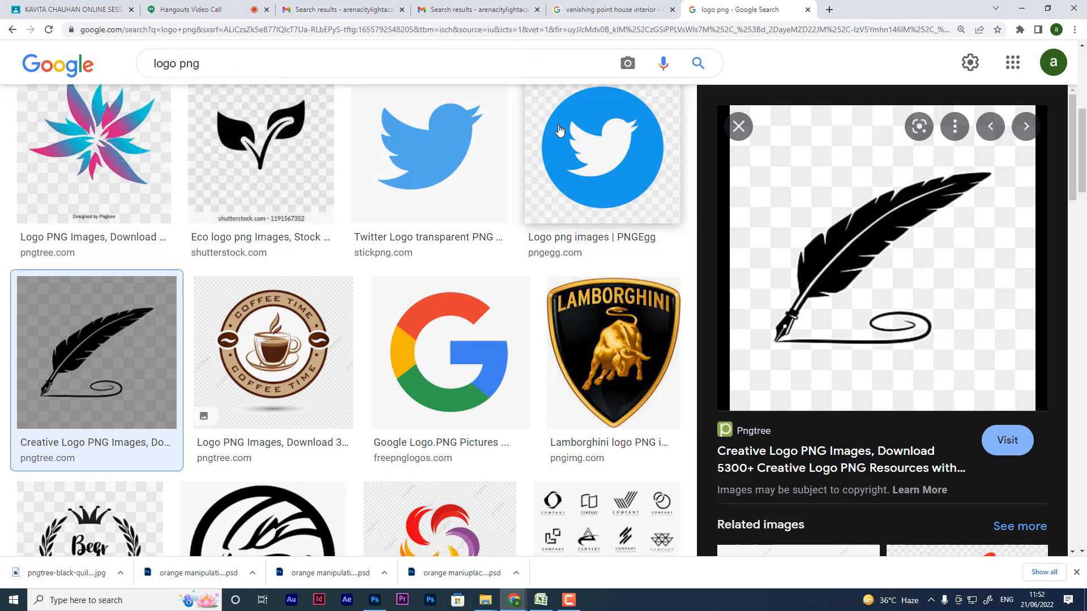
- Switch back to Photoshop and open the saved pngtree black quill feather logo image
left_click(1022, 9)
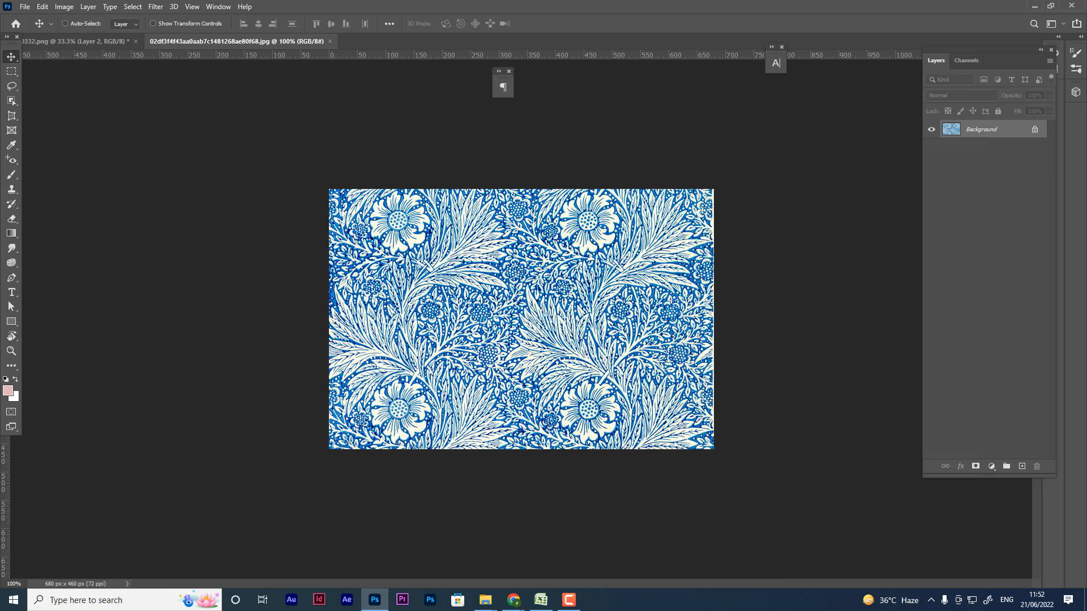
left_click(25, 6)
left_click(37, 30)
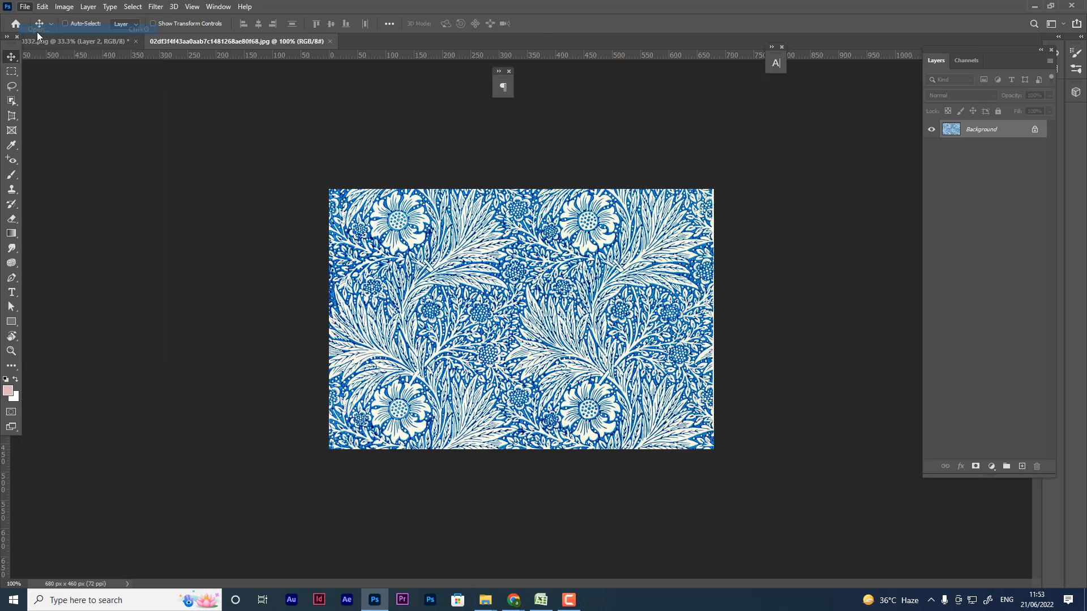
double_click(198, 181)
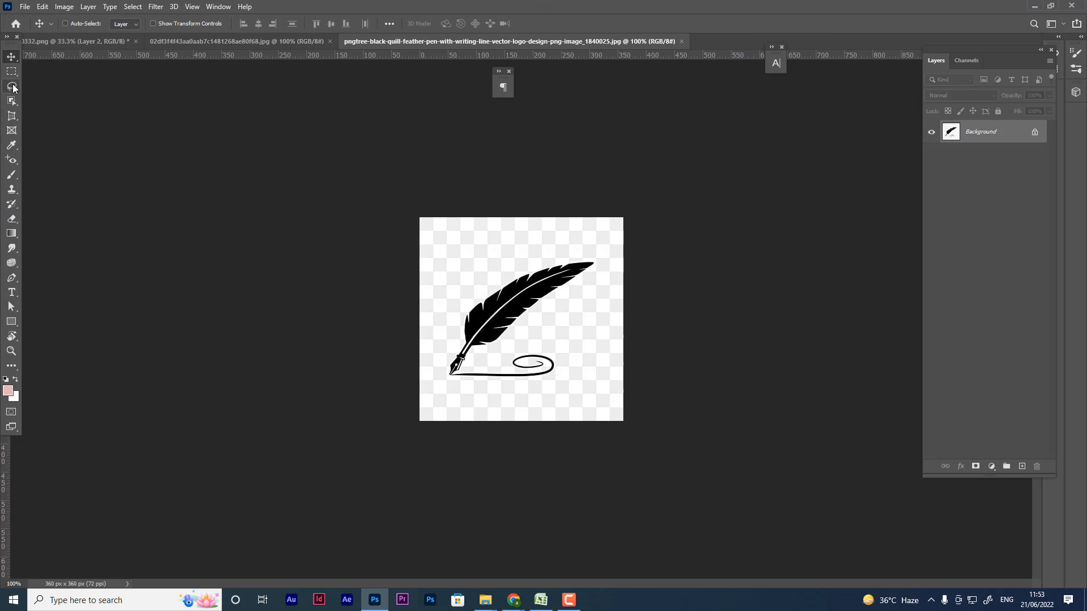
- Select the checkered background around the quill feather with the Magic Wand Tool
left_click(9, 102)
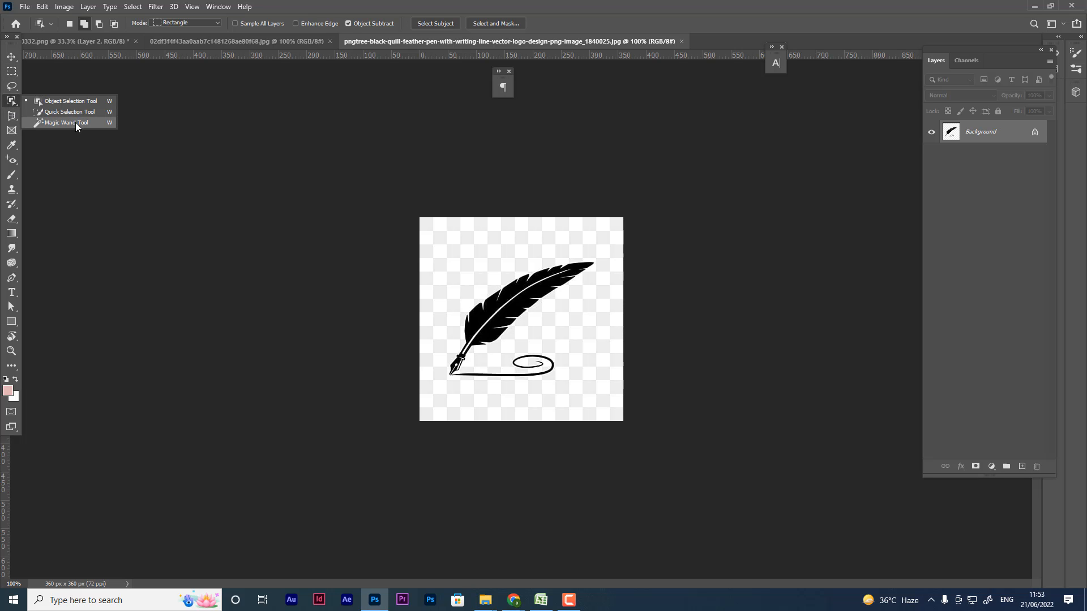
left_click(76, 122)
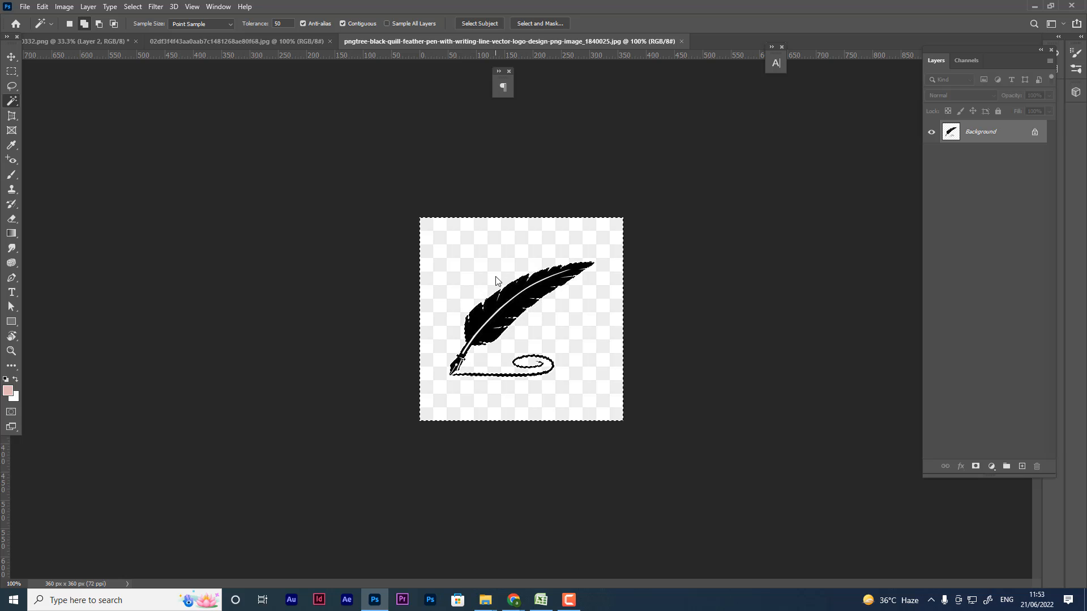
left_click(501, 341)
key("ctrl+plus")
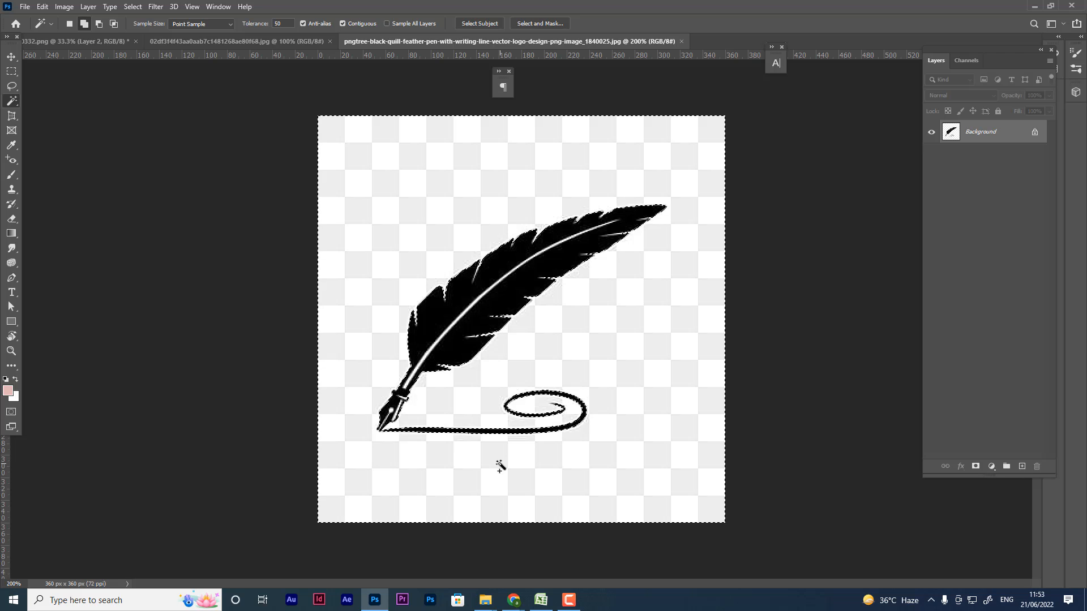
- Hide the selected background with an inverted layer mask and load the quill's mask as a selection
left_click(975, 466, "alt")
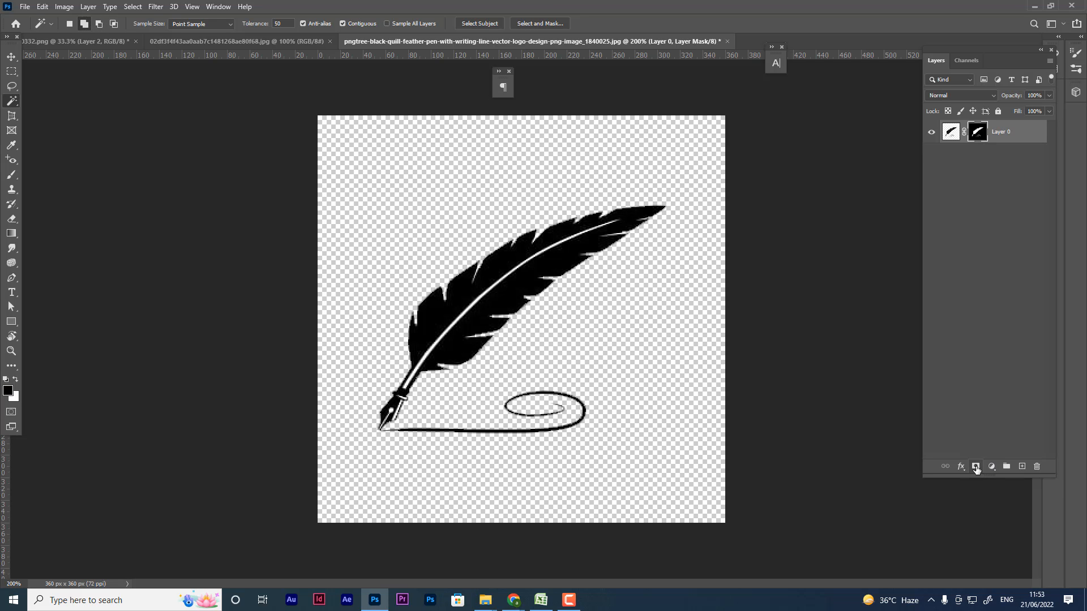
left_click(977, 137, "ctrl")
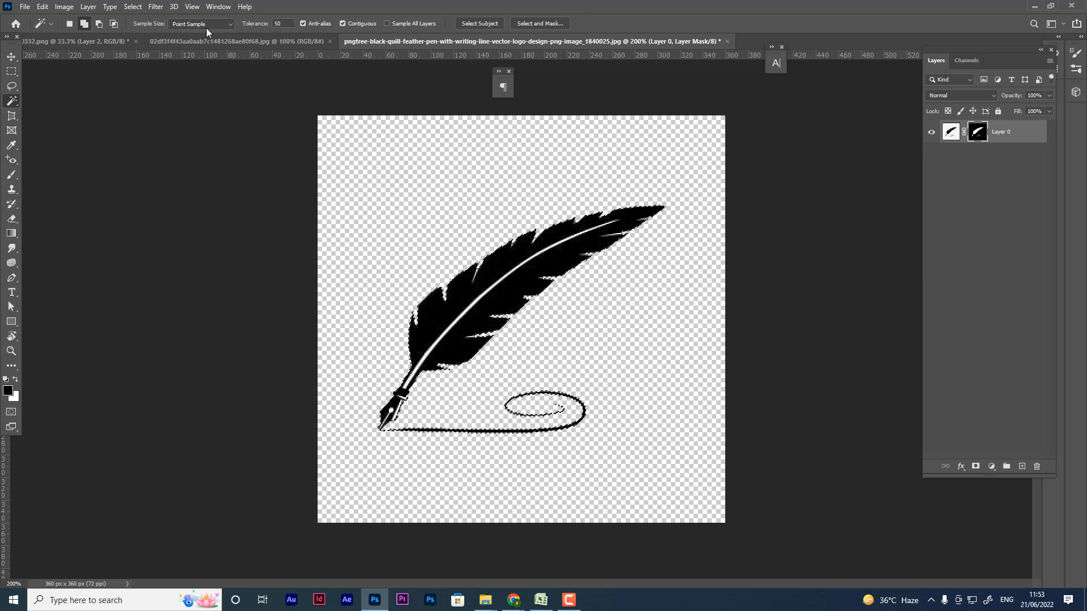
- Return to the paper bag document, make Layer 1 active and open it in the Vanishing Point filter
left_click(236, 43)
left_click(94, 41)
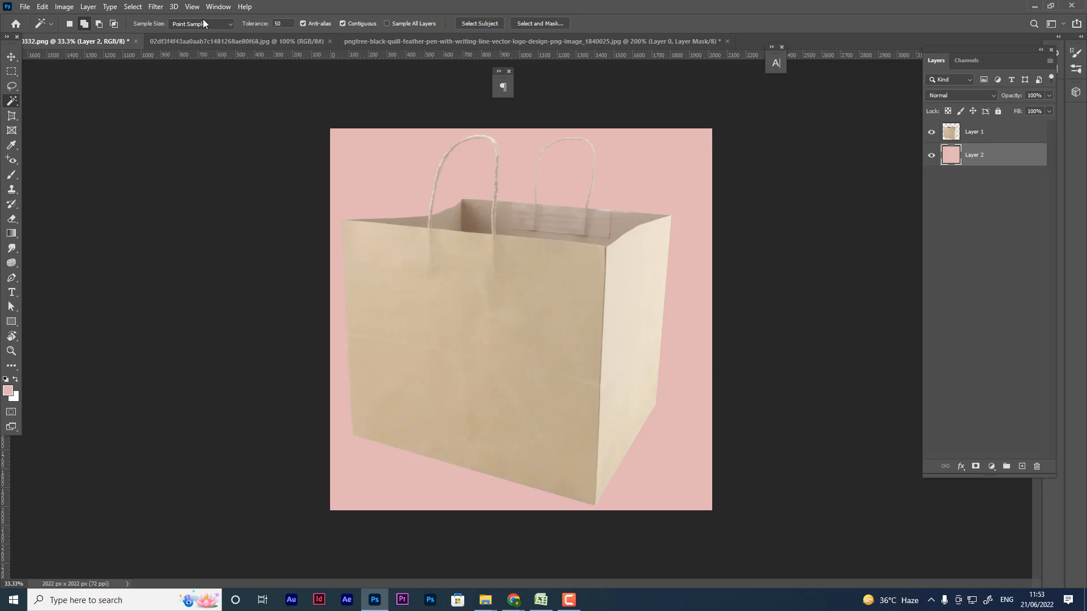
left_click(155, 6)
left_click(978, 134)
left_click(977, 134)
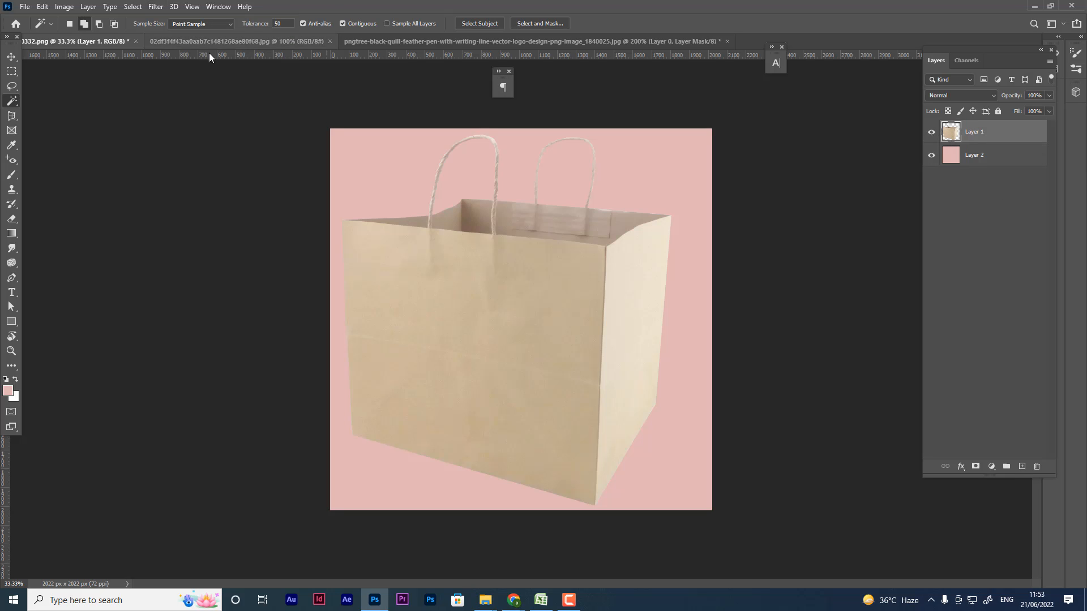
left_click(155, 6)
left_click(190, 106)
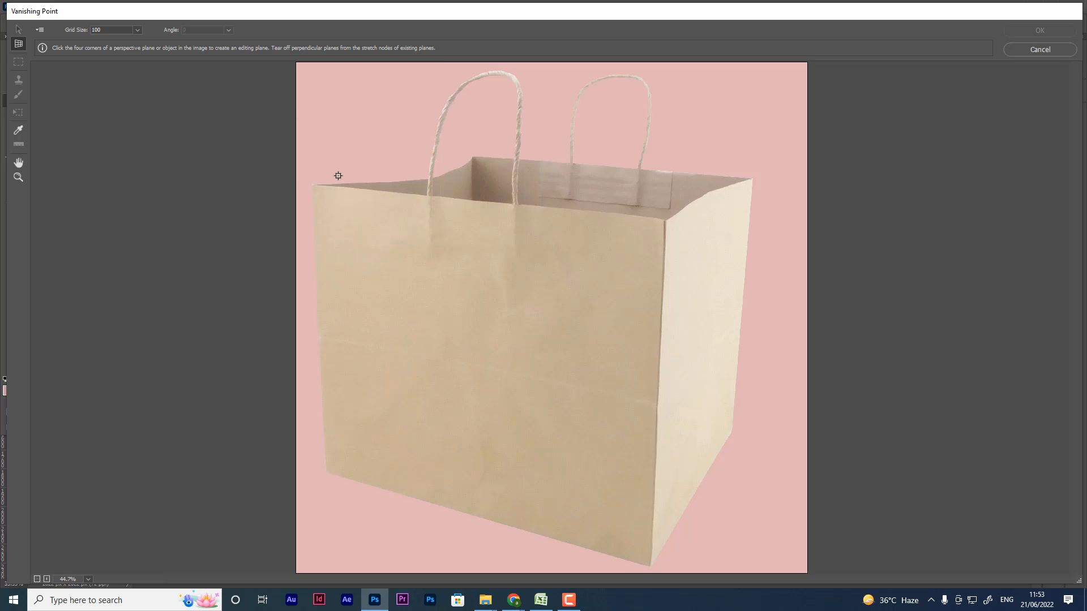
key("ctrl+plus")
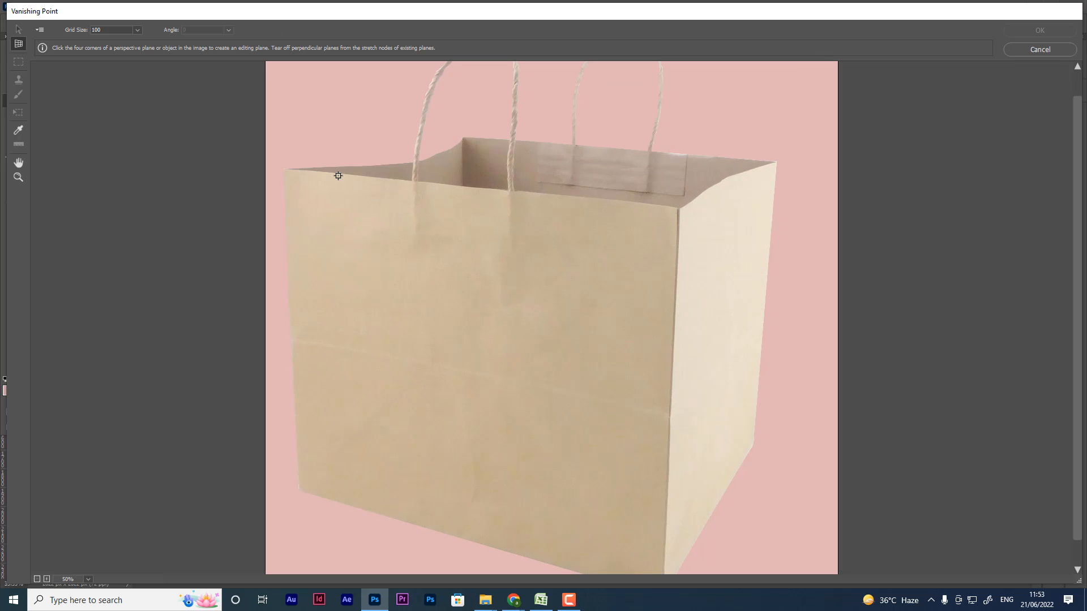
- Define a four-corner perspective plane over the paper bag's front face in Vanishing Point
left_click(285, 168)
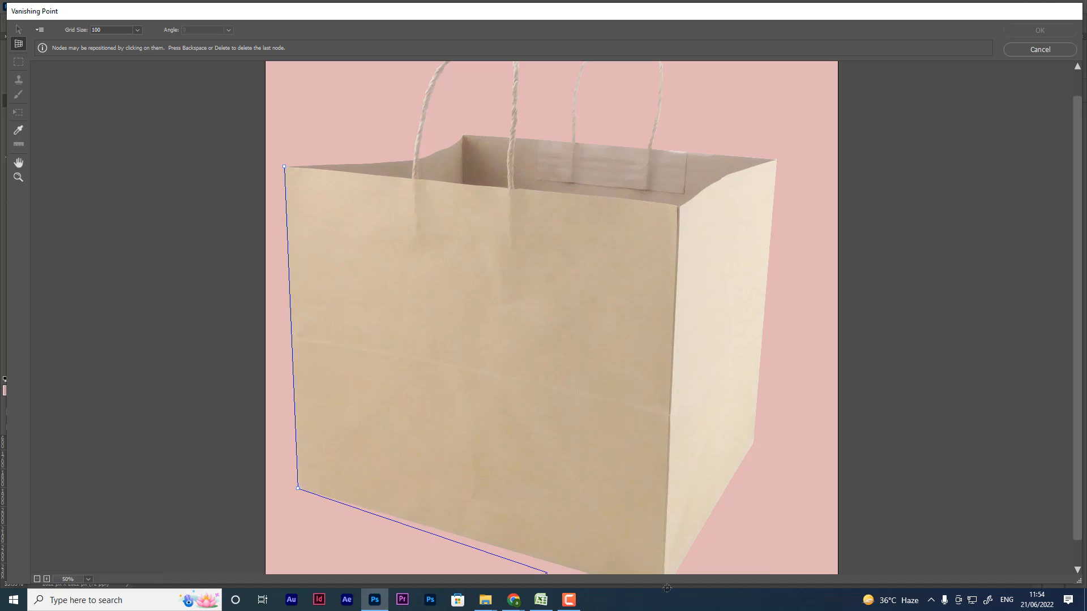
scroll(634, 561, "down", 2)
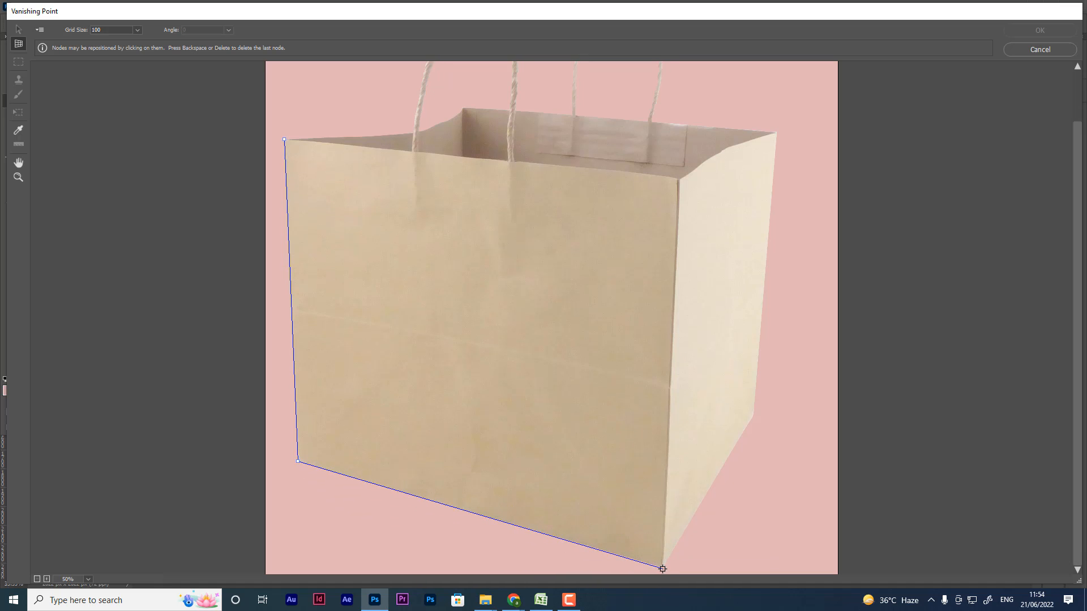
left_click(663, 568)
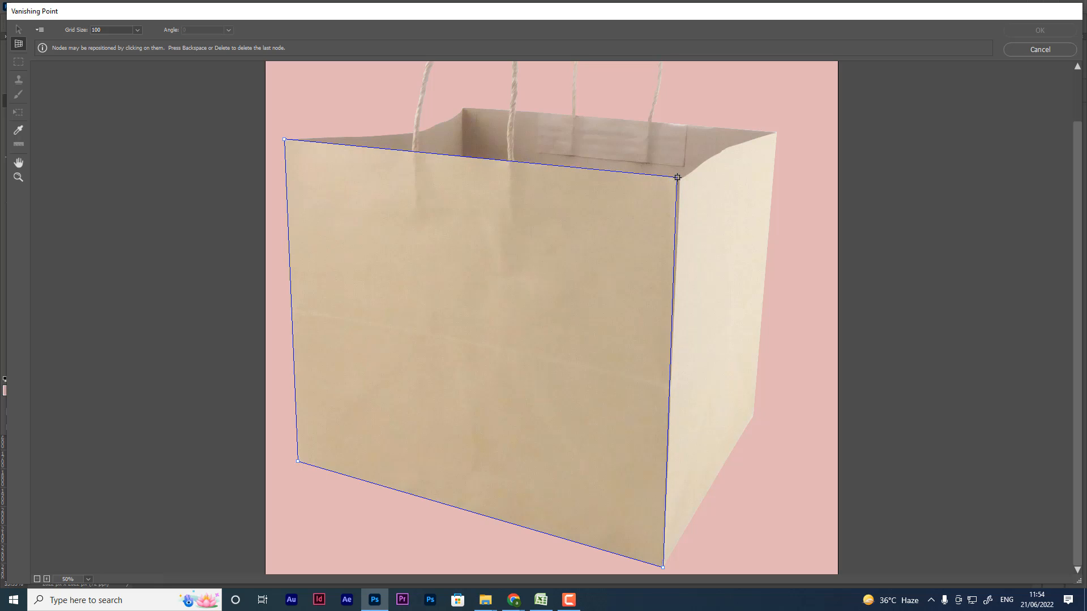
left_click(678, 178)
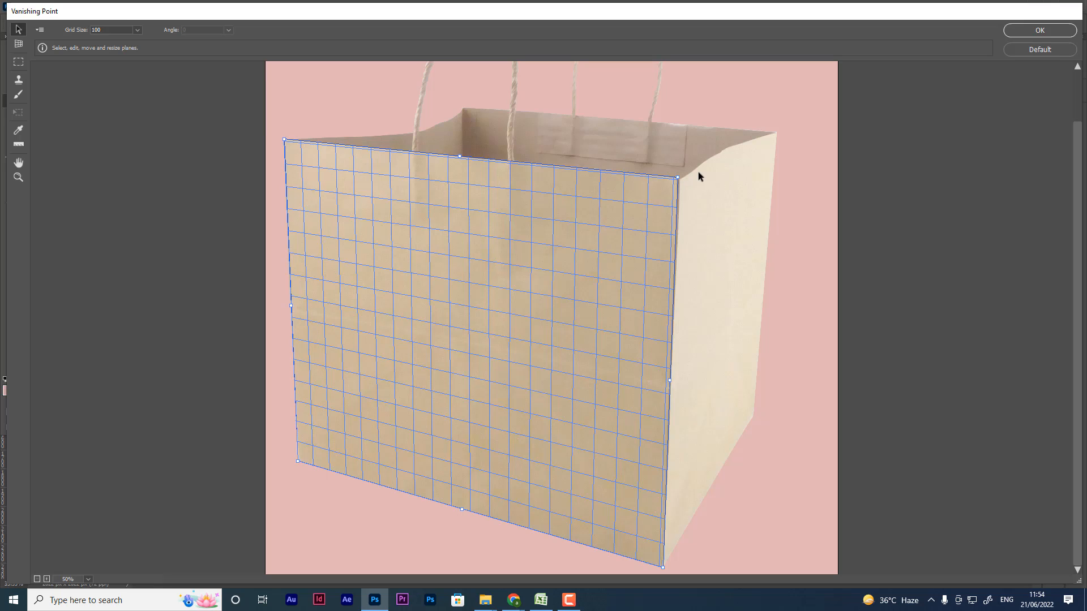
- Paste the copied quill logo and move it onto the bag's front perspective plane
key("m")
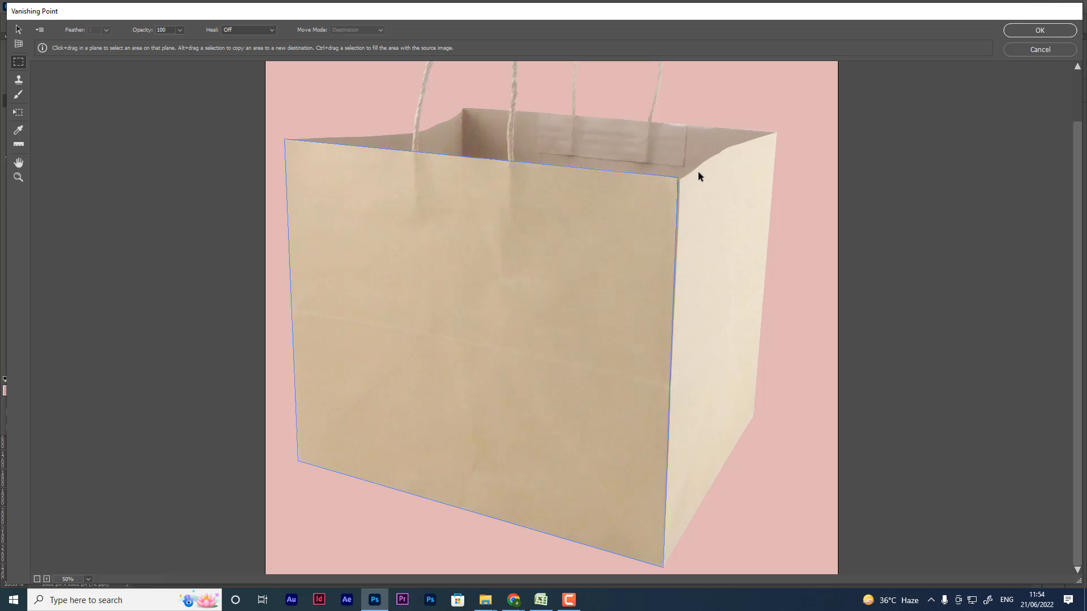
key("ctrl+v")
key("ctrl+minus")
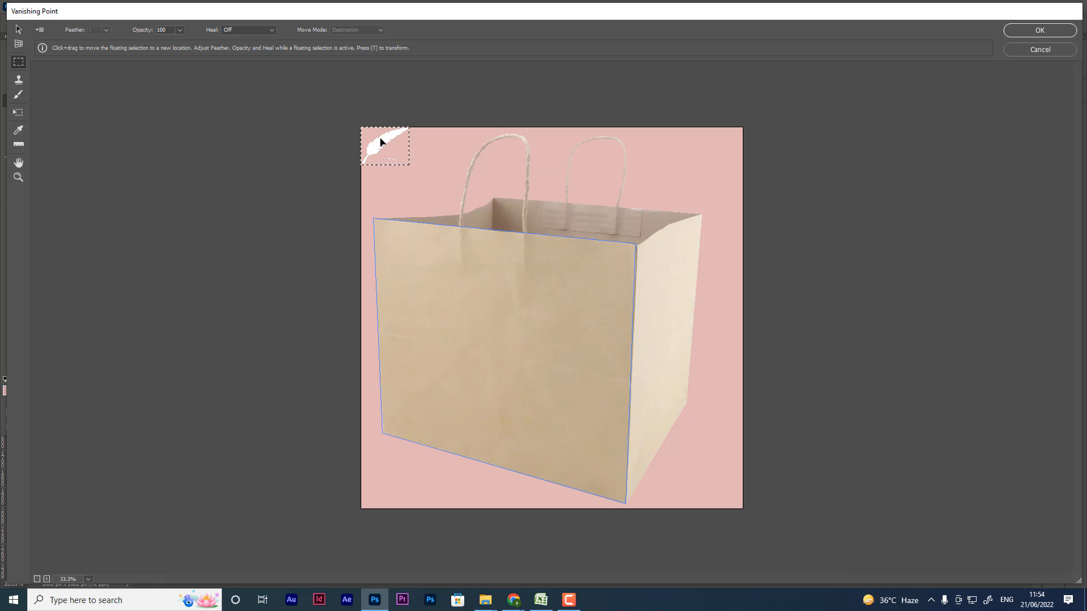
left_click_drag(383, 141, 504, 343)
- Try the quill enlarged across the bag's front face, apply Vanishing Point, and undo the result
key("t")
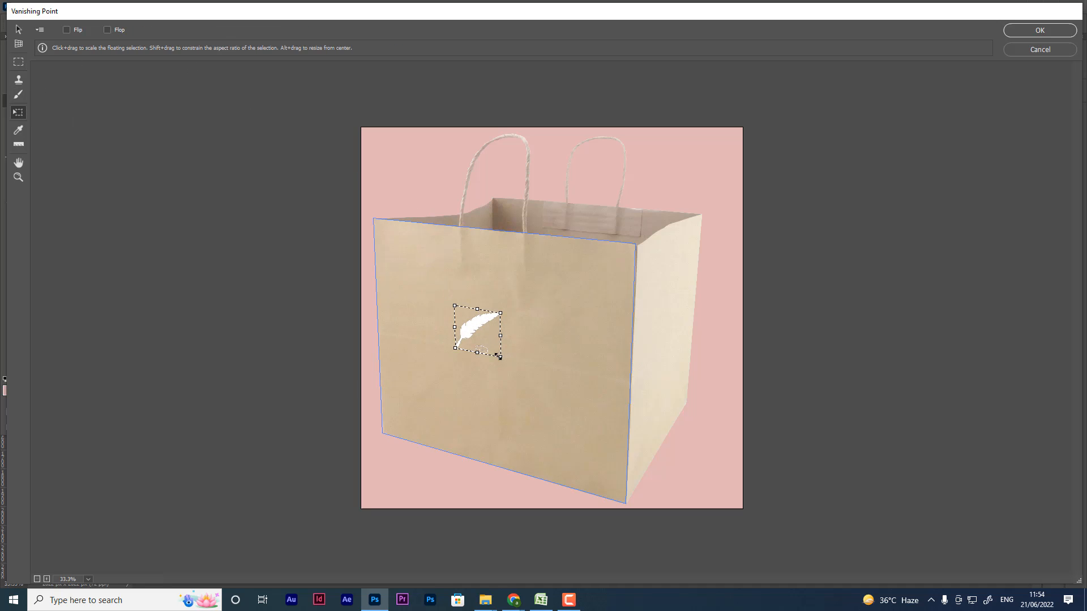
left_click_drag(500, 357, 662, 526)
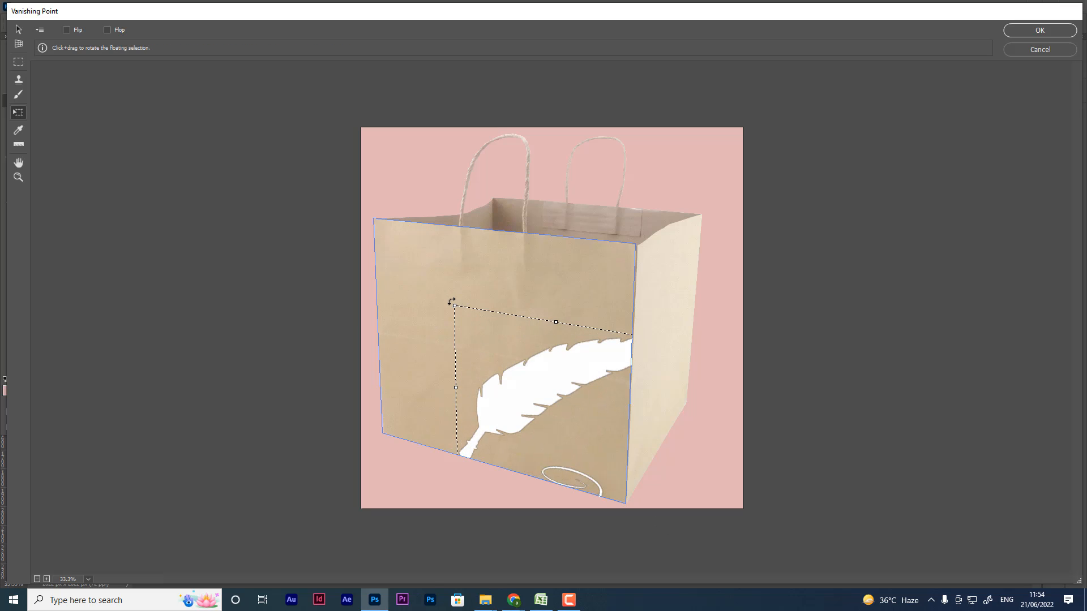
mouse_move(450, 298)
left_mouse_down()
mouse_move(364, 230)
mouse_move(441, 310)
left_mouse_up()
left_click_drag(561, 413, 492, 316)
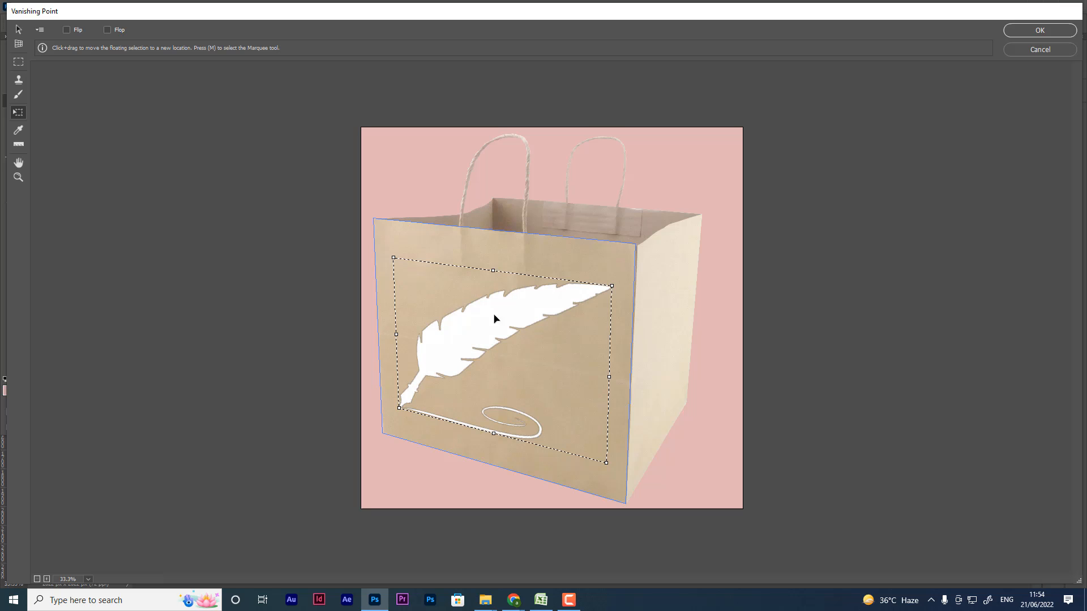
left_click(1031, 28)
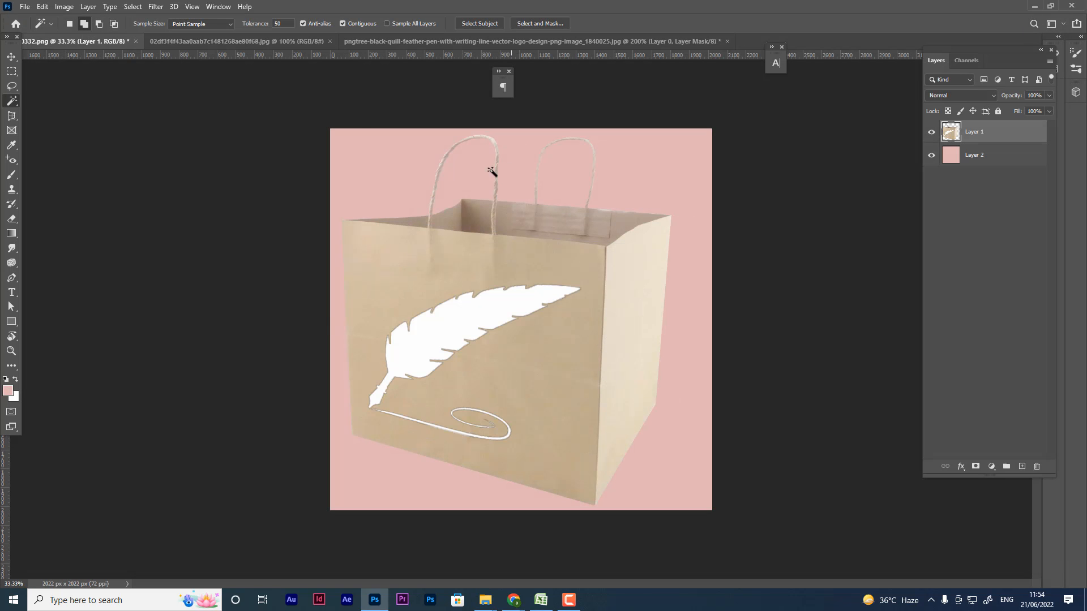
key("ctrl+z")
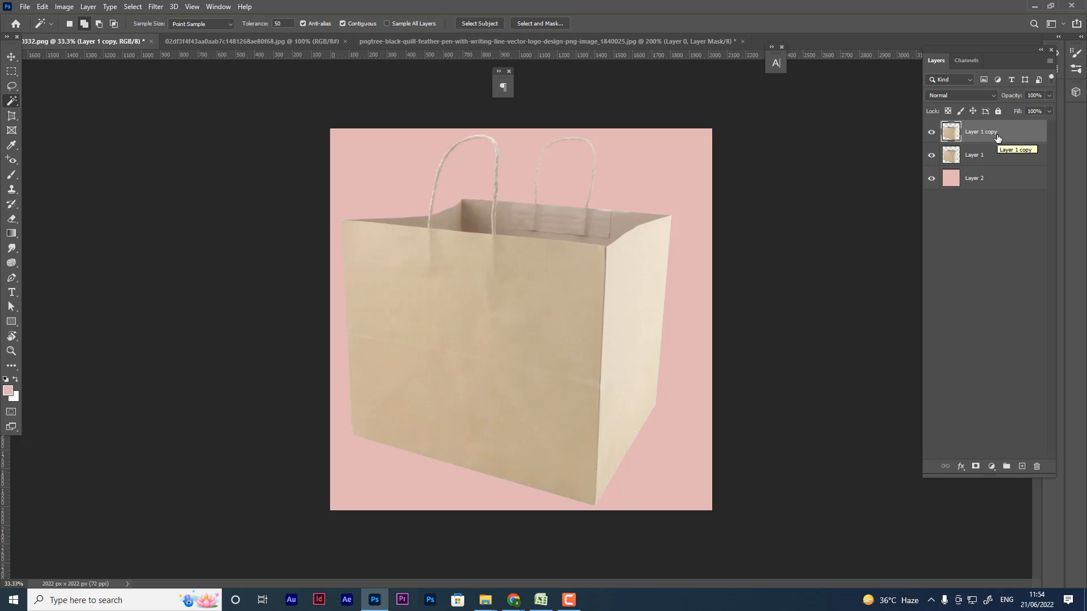
- Duplicate the bag layer so Layer 1 copy 2 is on top, and hide Layer 1 copy and Layer 1
key("ctrl+j")
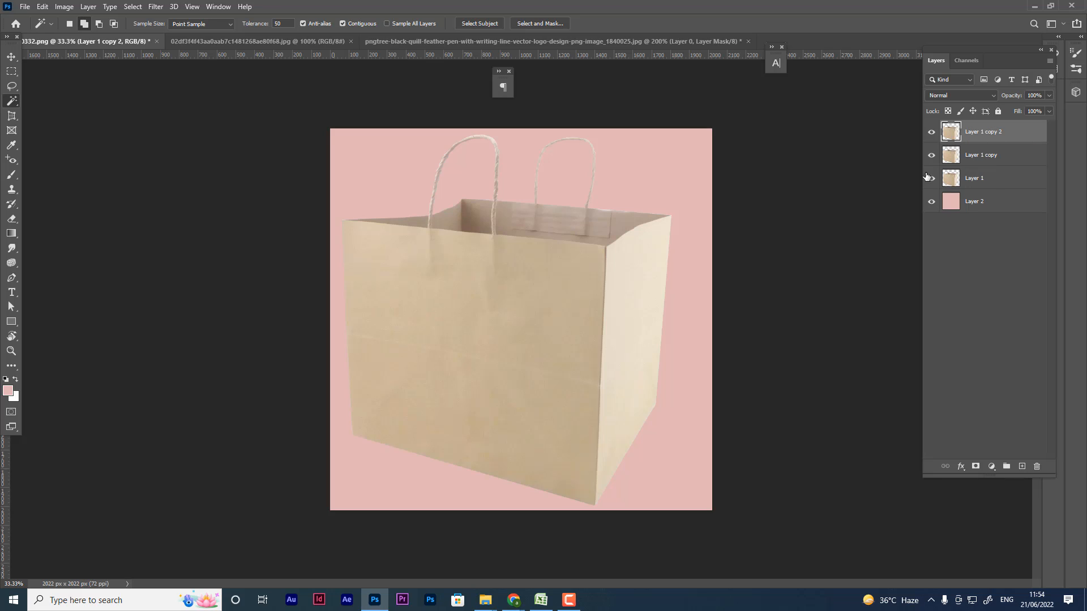
left_click(931, 155)
- Go to the floral pattern document, unlock its Background layer and load that layer as a selection
left_click(303, 39)
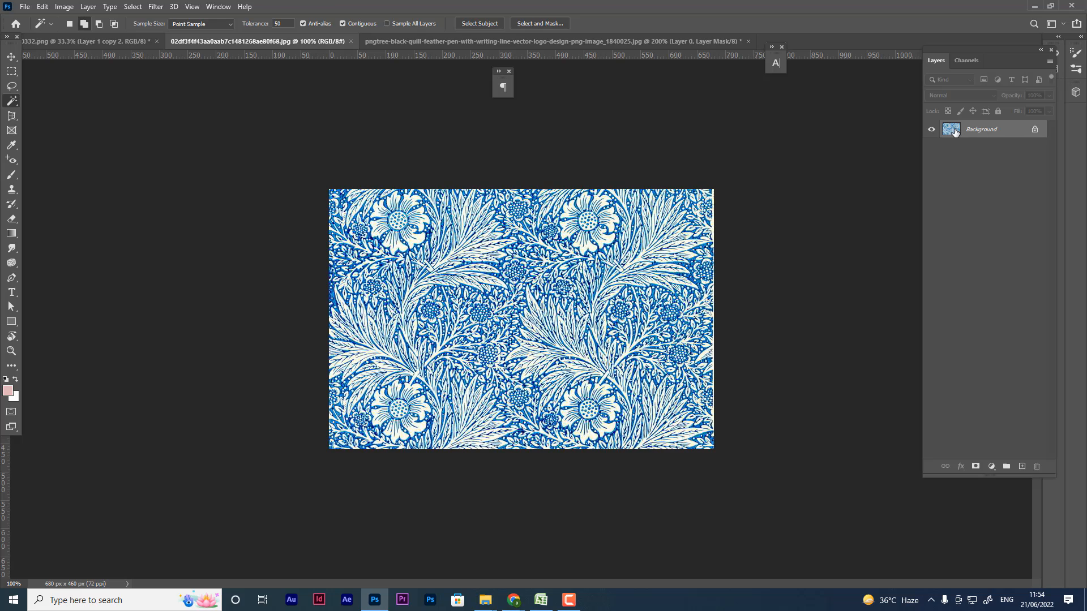
left_click(1044, 133)
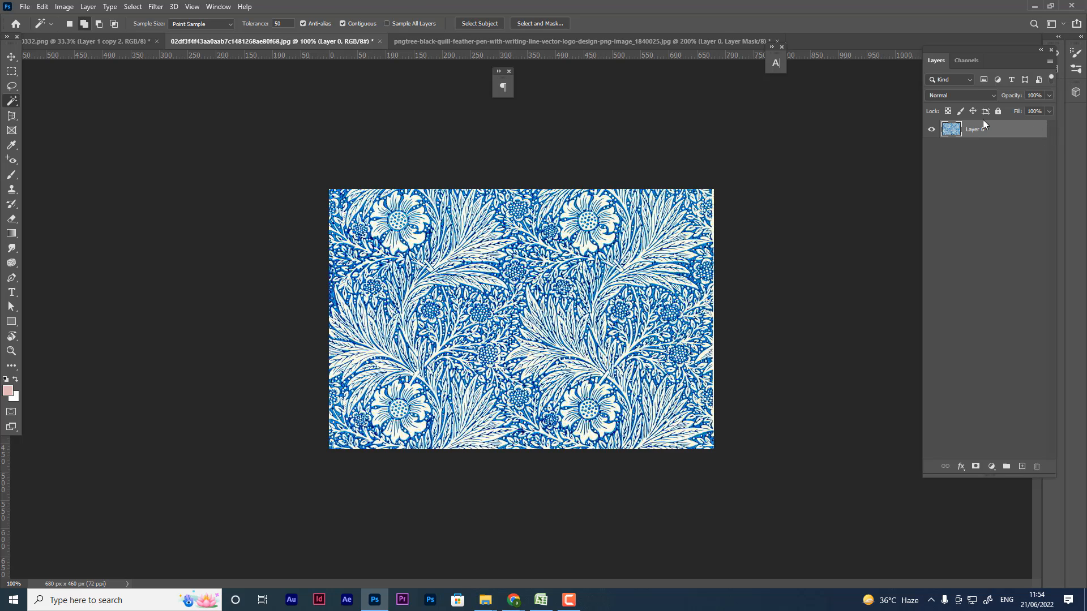
left_click(952, 130, "ctrl")
key("ctrl+plus")
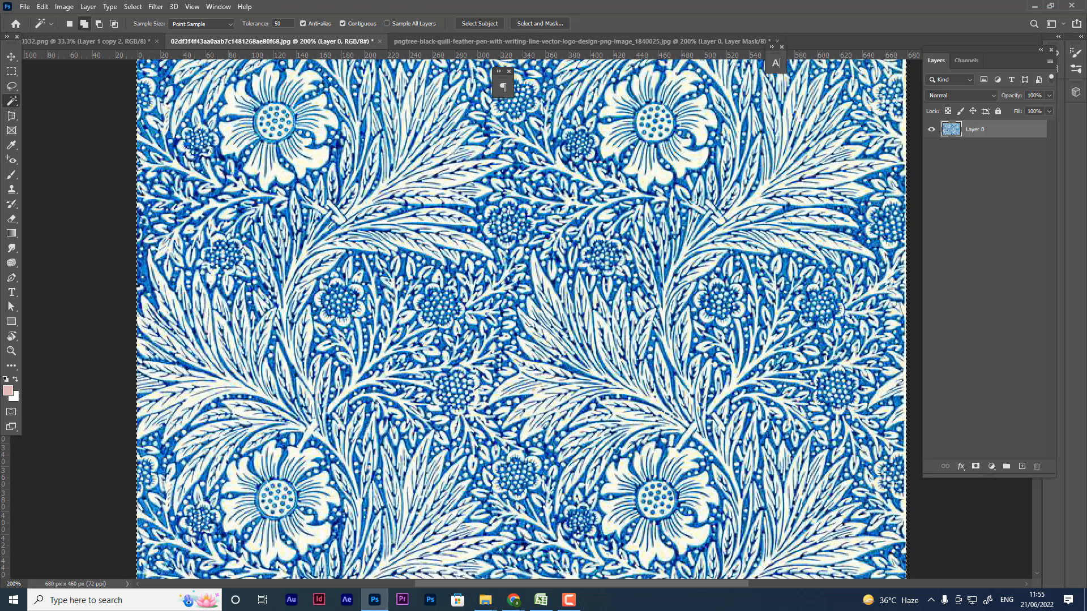
left_click(105, 41)
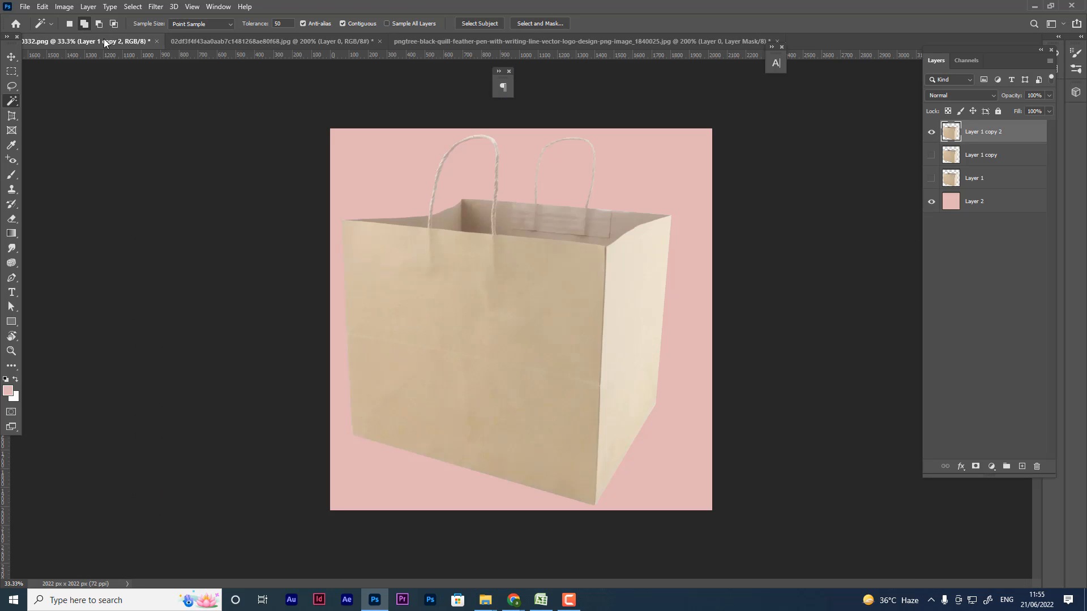
left_click(156, 6)
left_click(173, 107)
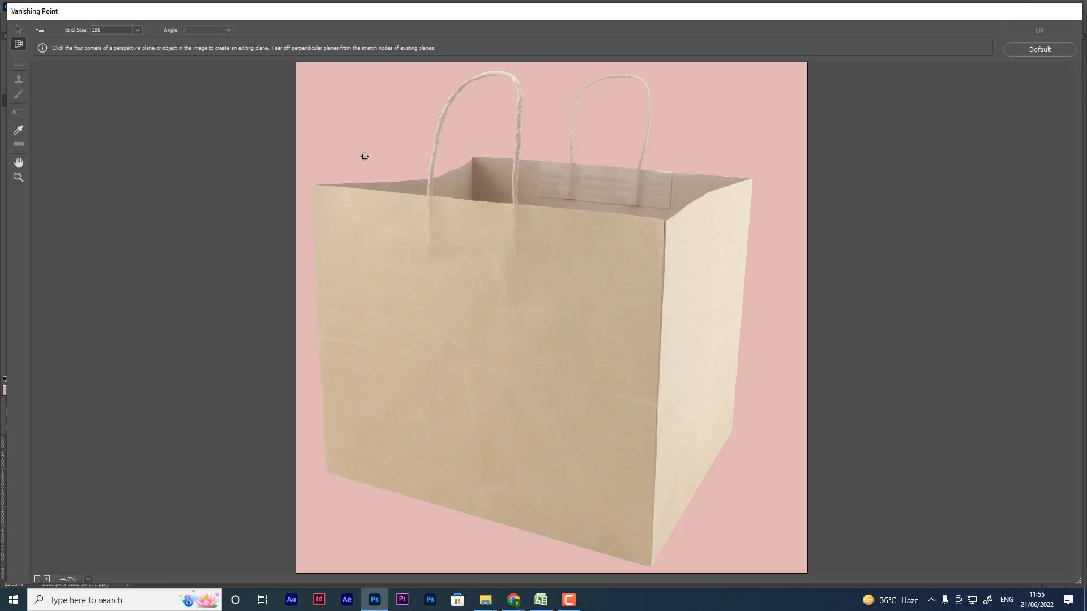
left_click(313, 184)
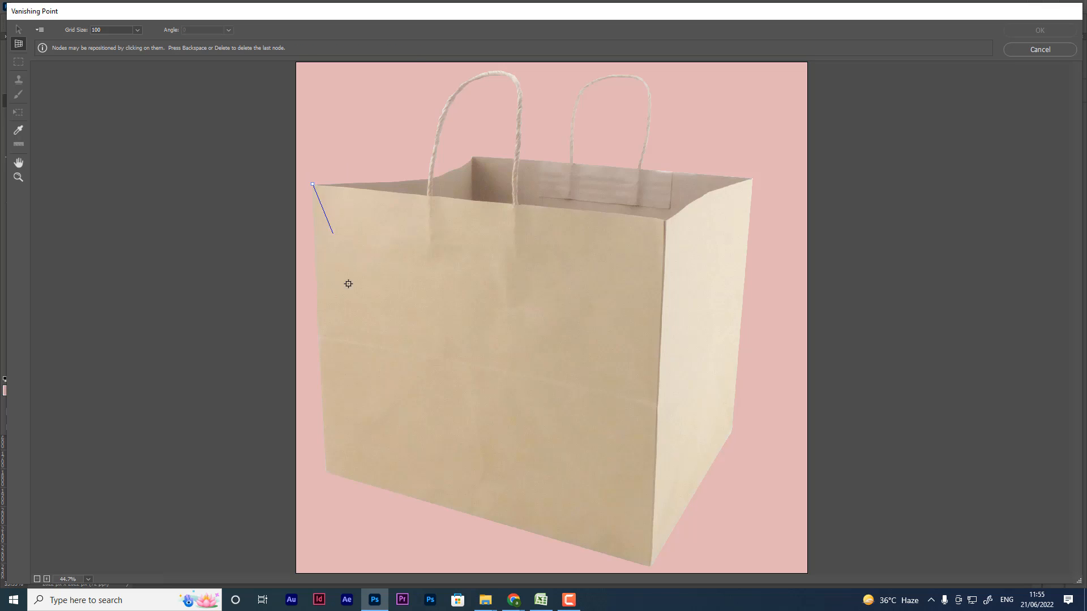
left_click(325, 471)
left_click(650, 566)
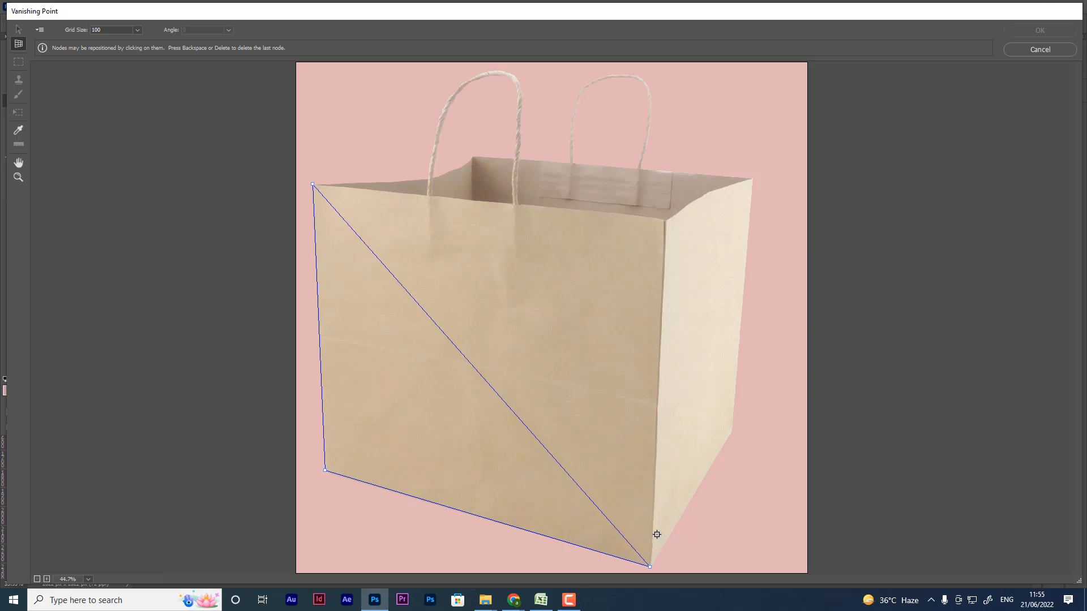
left_click(665, 220)
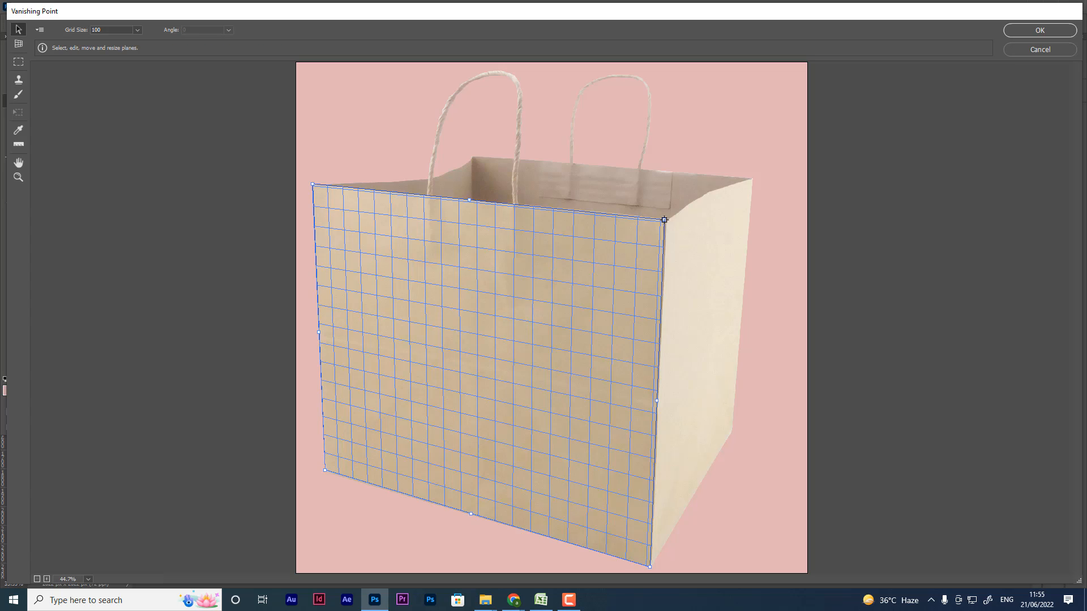
key("ctrl+v")
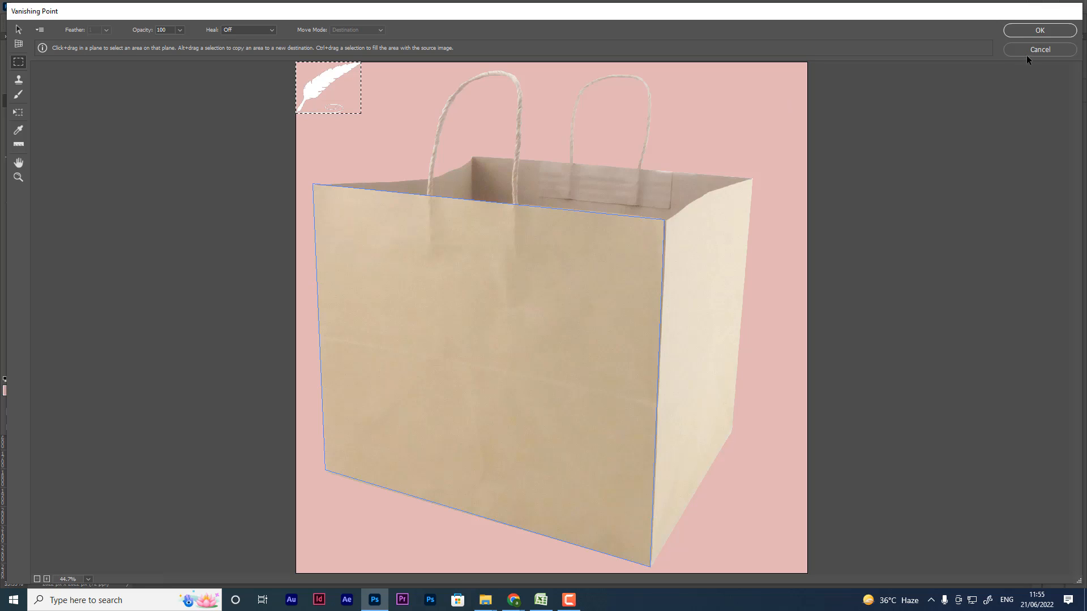
left_click(1040, 49)
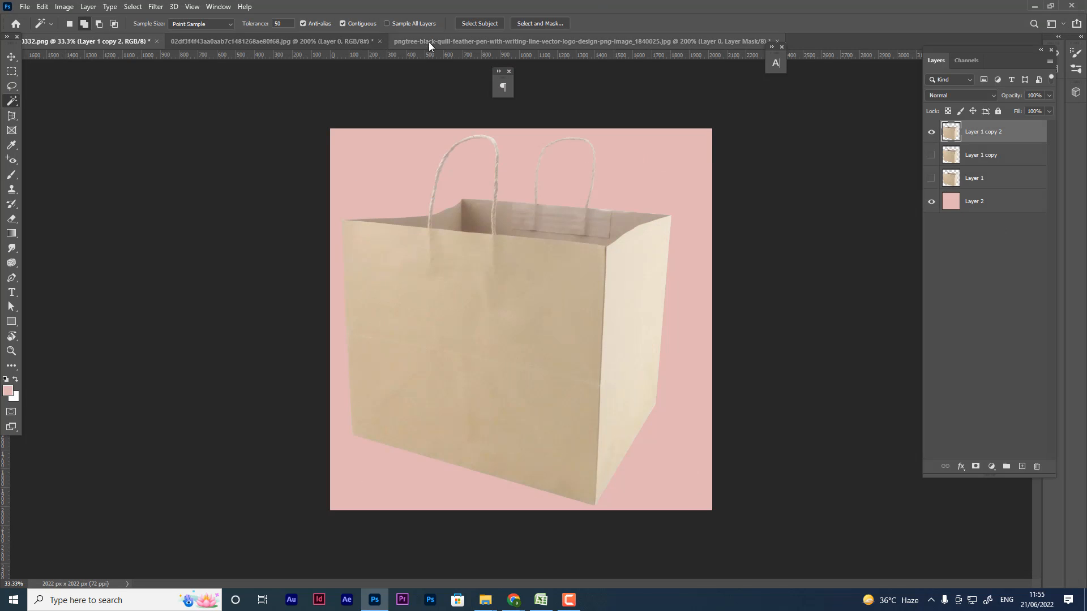
- Copy the selected floral pattern, and open Layer 1 copy 2 of the bag document in Vanishing Point
left_click(347, 42)
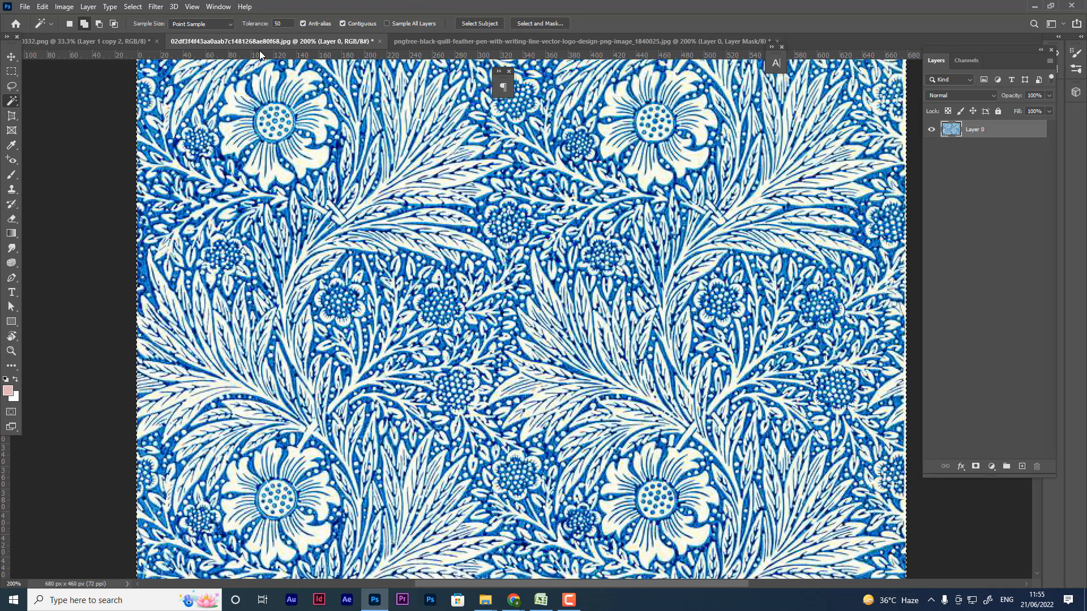
left_click(117, 42)
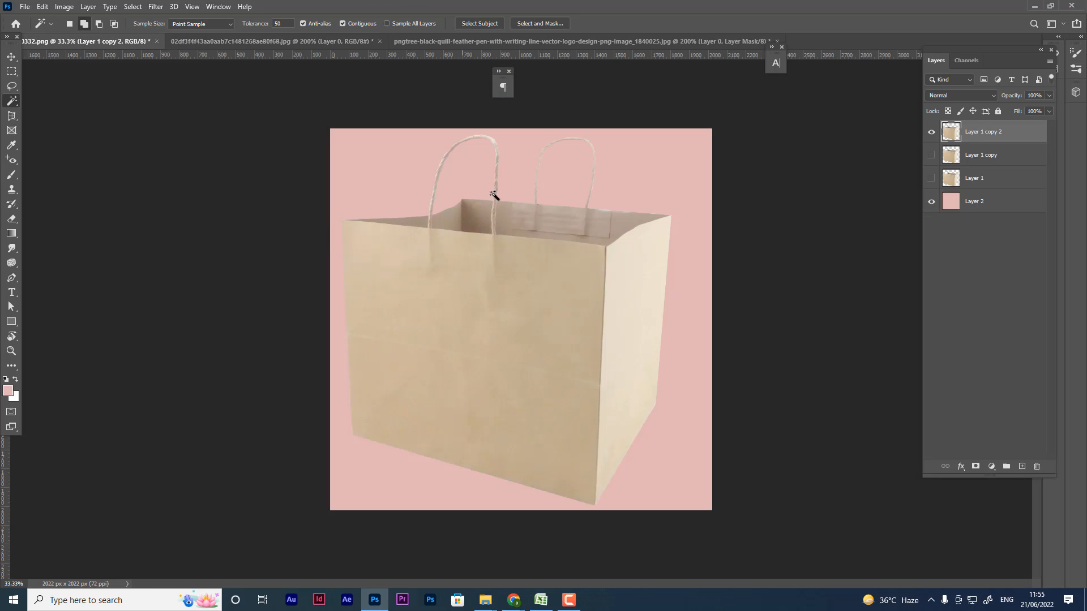
left_click(155, 7)
left_click(174, 106)
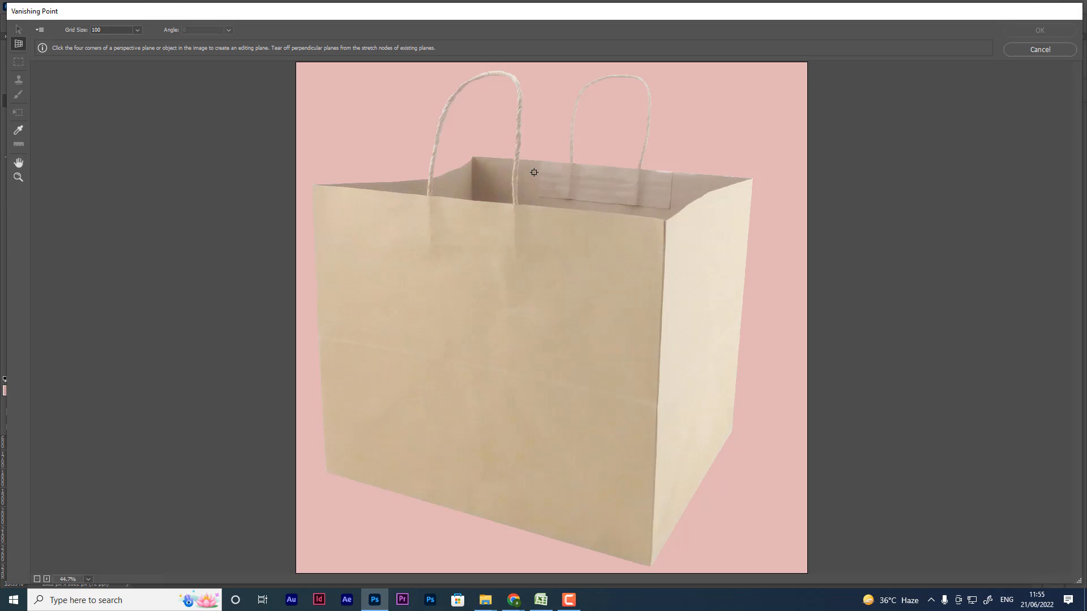
- Create a perspective plane matching the four corners of the bag's front face
left_click(312, 185)
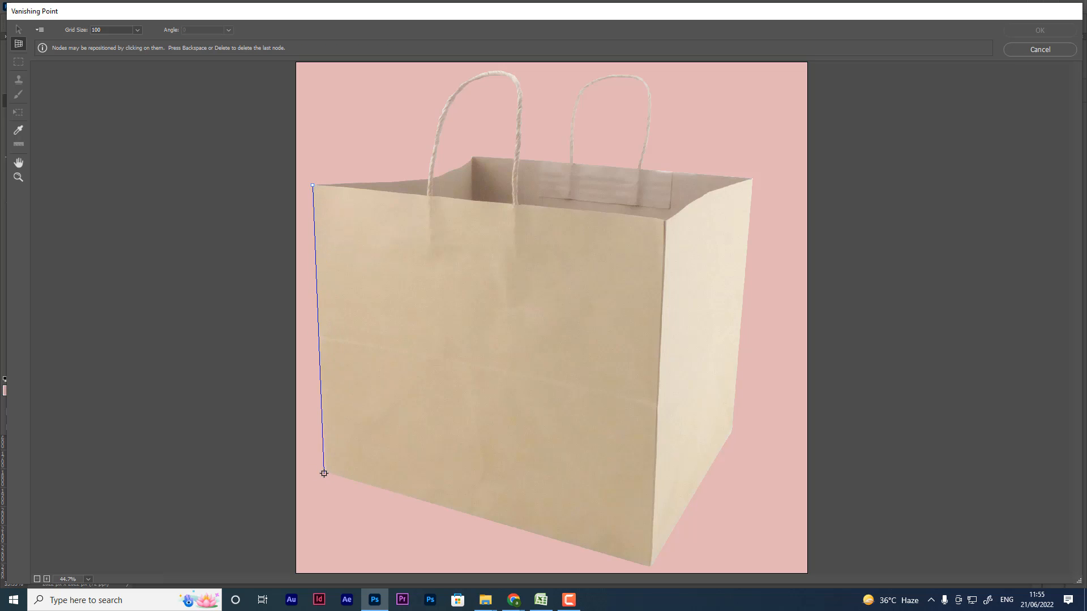
left_click(326, 472)
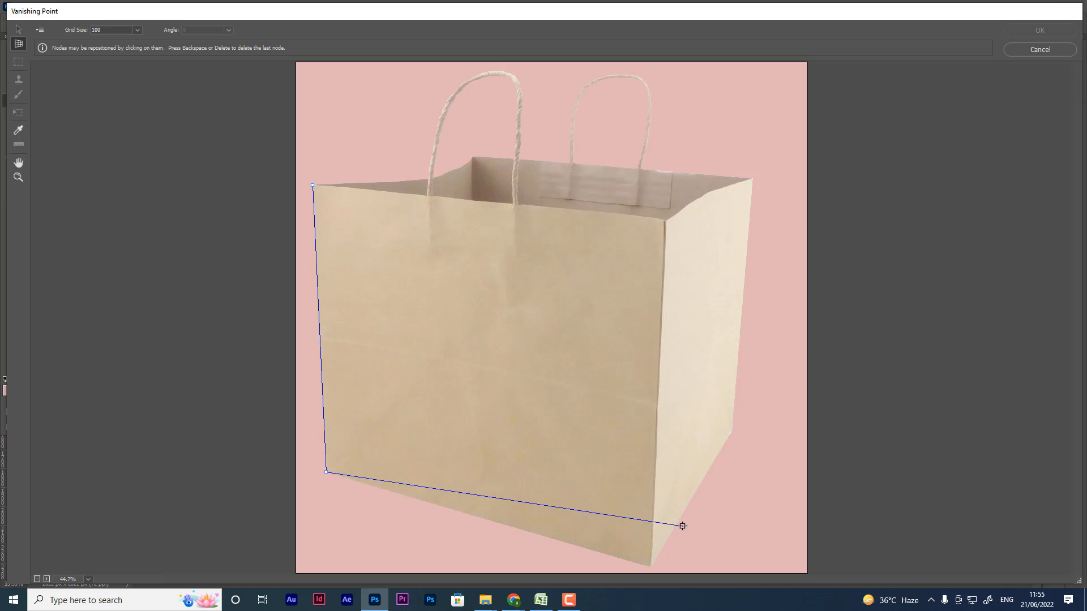
left_click(650, 566)
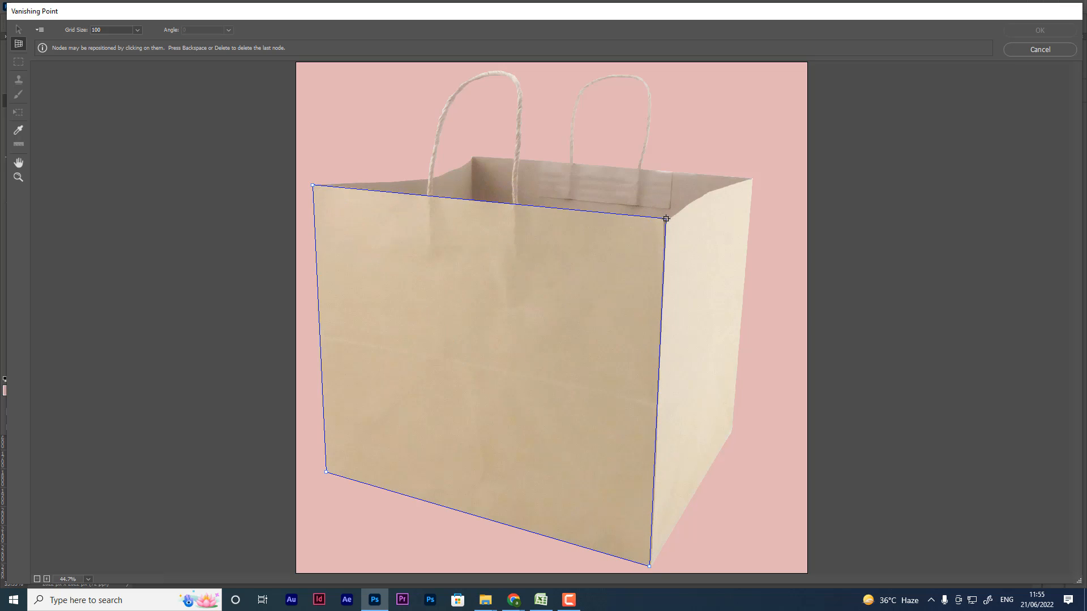
left_click(667, 219)
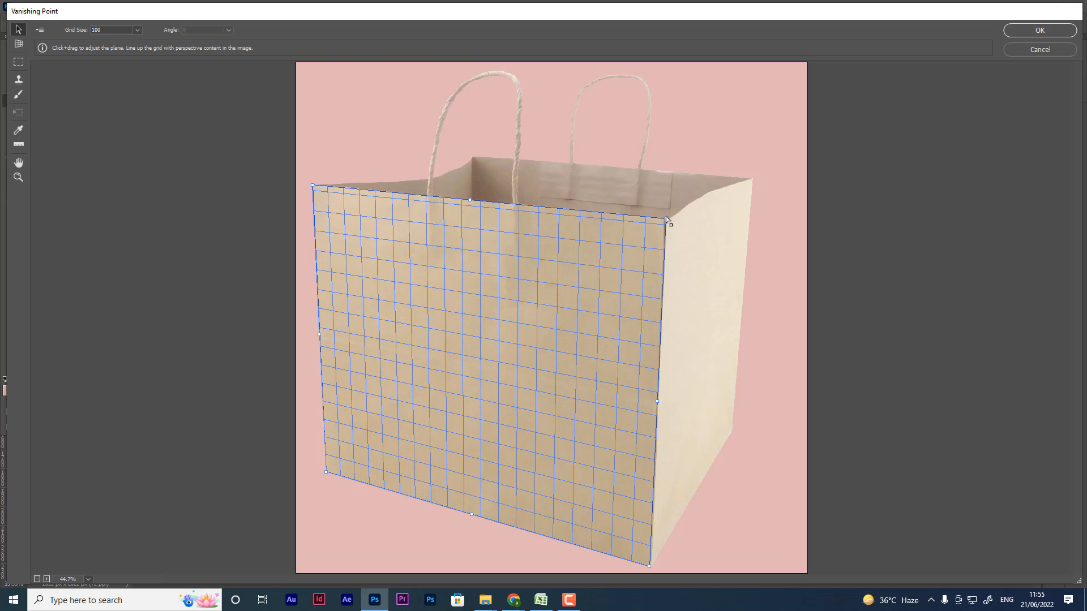
- Paste the floral pattern into the front plane and scale it to cover the bag's entire front face
key("ctrl+v")
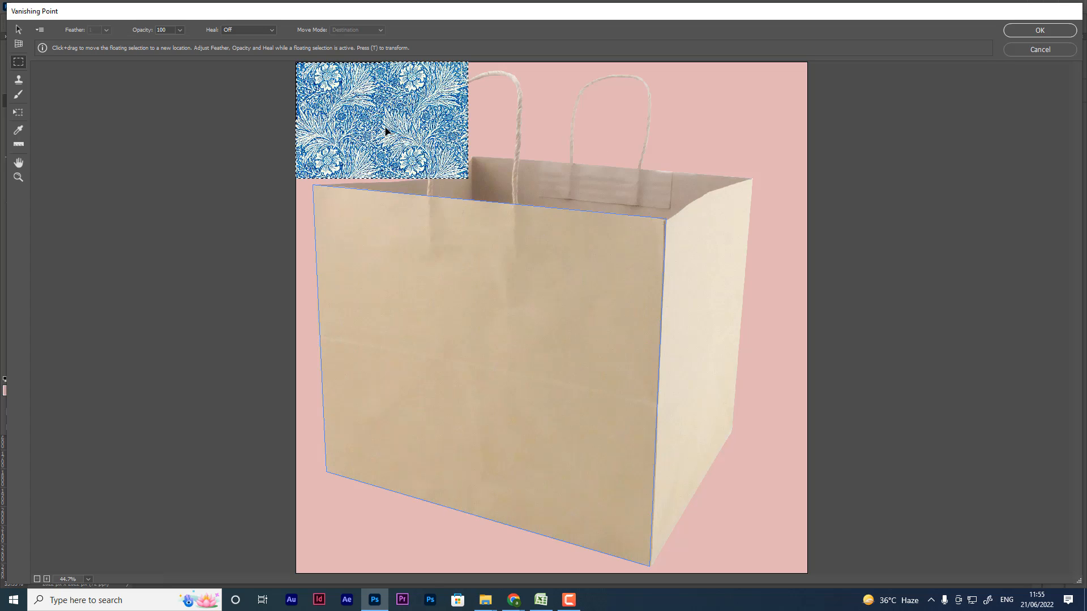
left_click_drag(383, 105, 460, 299)
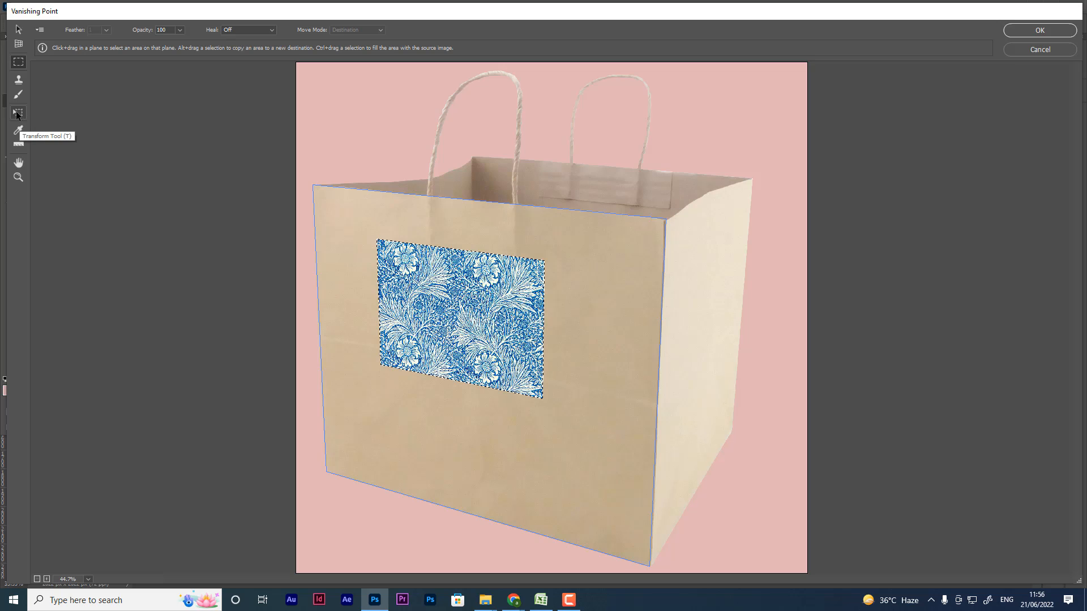
left_click(23, 116)
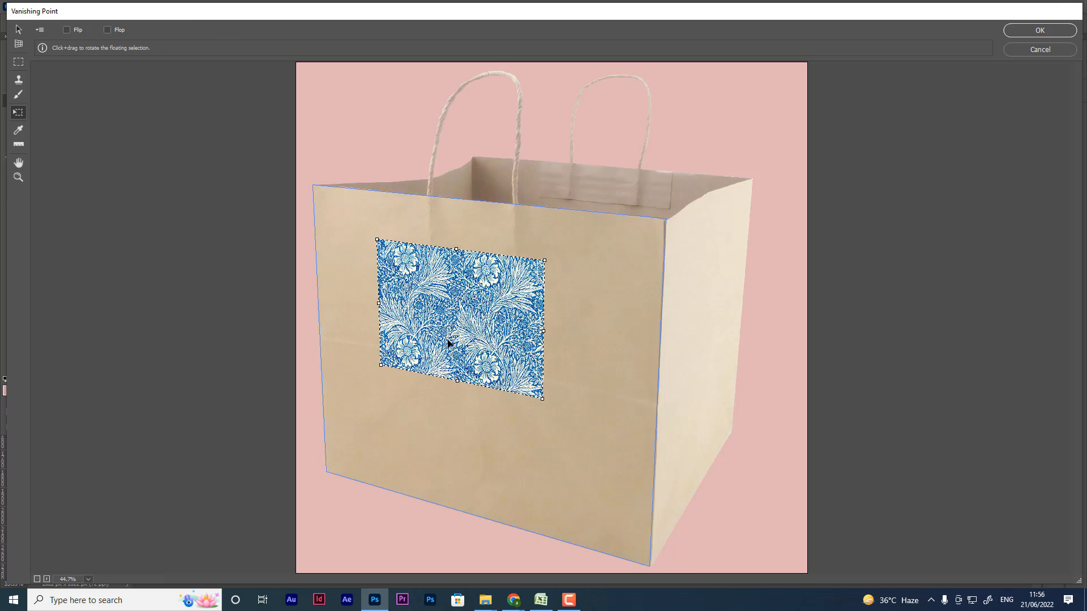
left_click_drag(542, 400, 675, 514)
left_click_drag(493, 373, 451, 347)
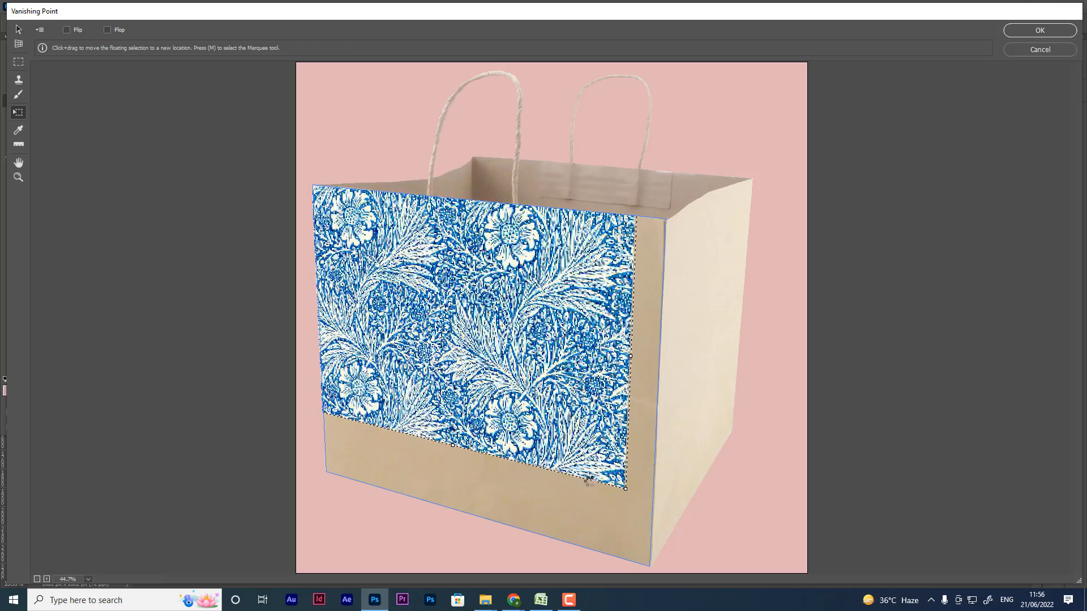
left_click_drag(620, 490, 678, 595)
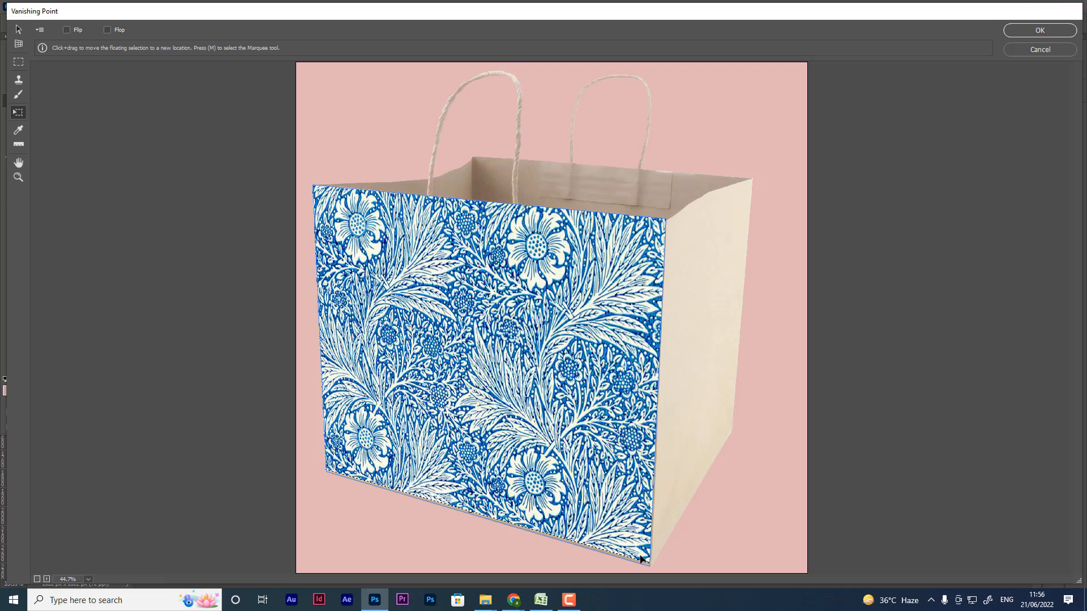
left_click_drag(626, 543, 615, 536)
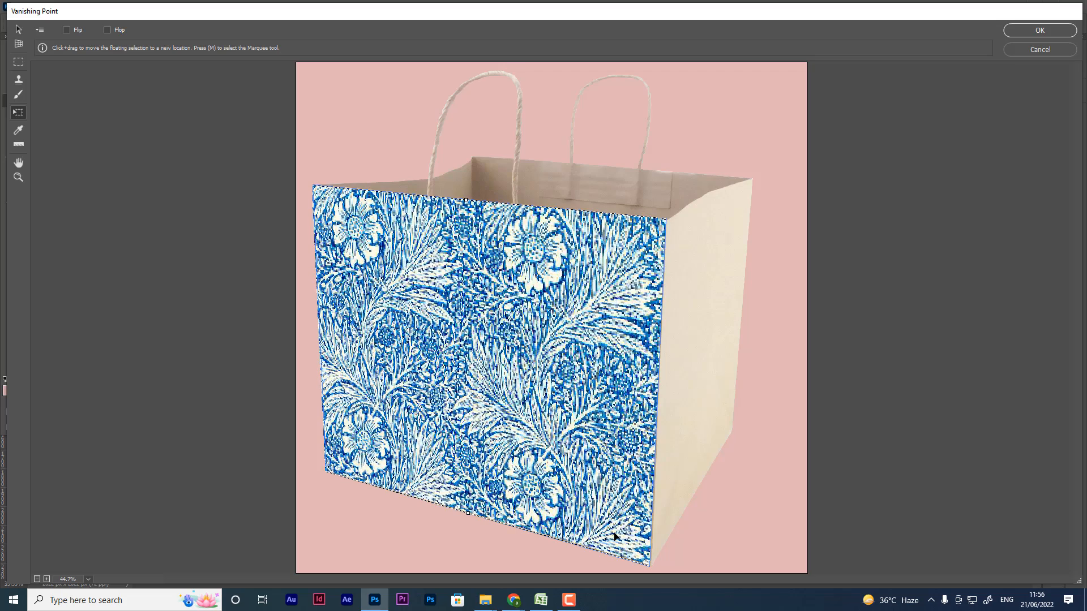
- Fine-tune the floral pattern's position on the bag's front face and apply the Vanishing Point result
left_click_drag(586, 313, 587, 318)
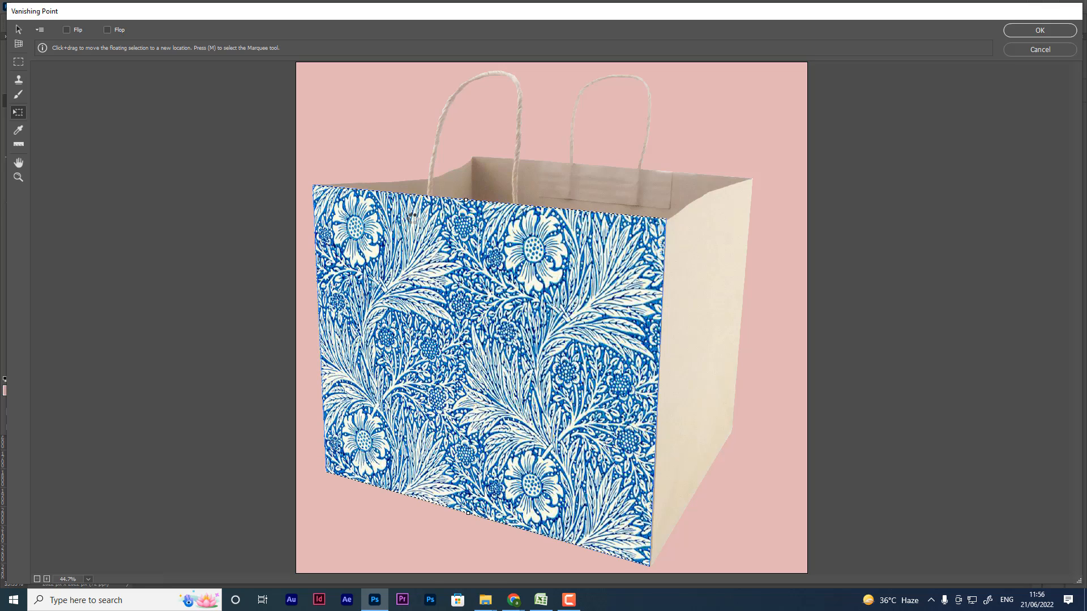
left_click(1034, 32)
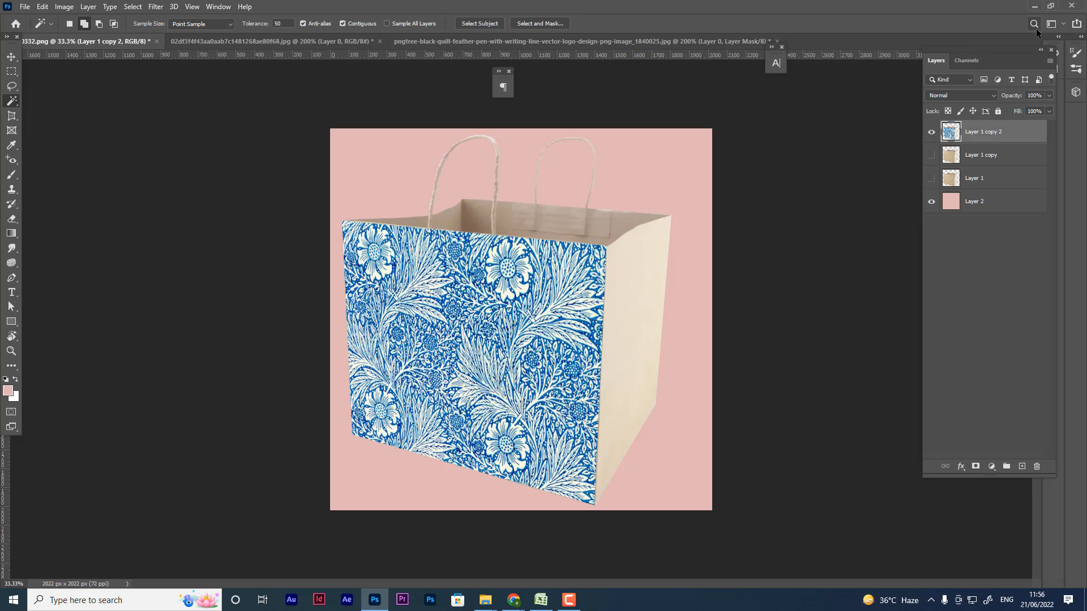
- Try the Difference blend mode on Layer 1 copy 2, and return the layer to Normal
left_click(986, 94)
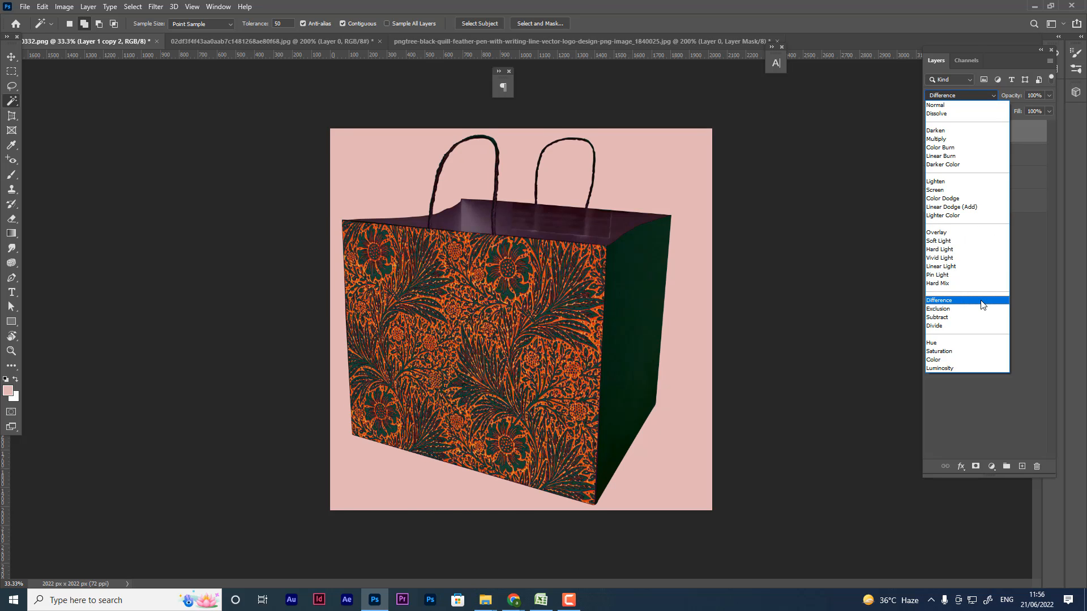
left_click(983, 302)
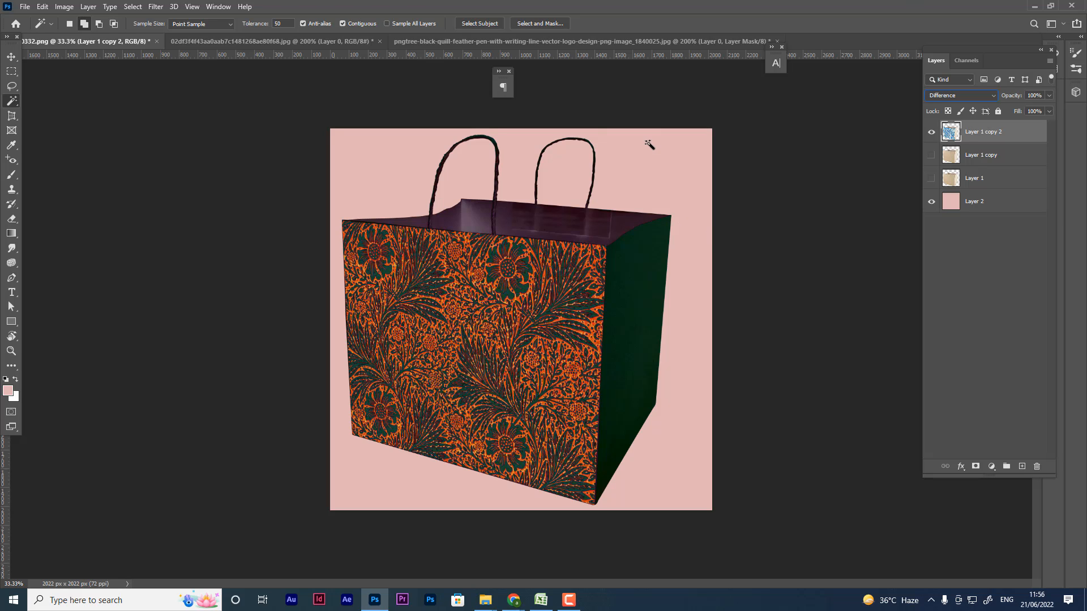
left_click(976, 95)
left_click(957, 107)
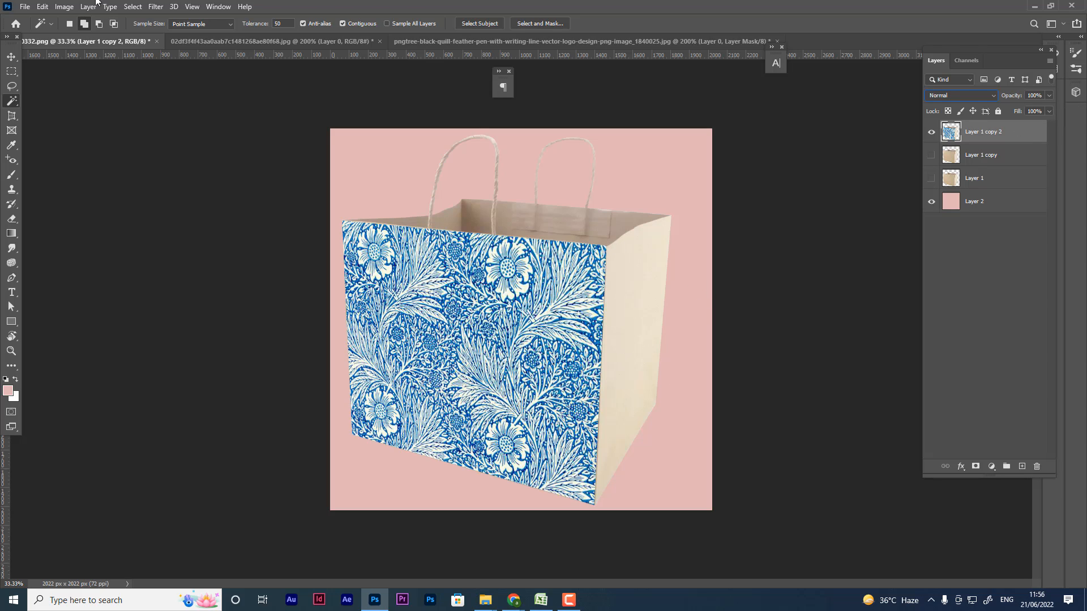
- Reopen Vanishing Point and create a perspective plane on the rear half of the bag's side face, from the fold to the back edge
left_click(156, 6)
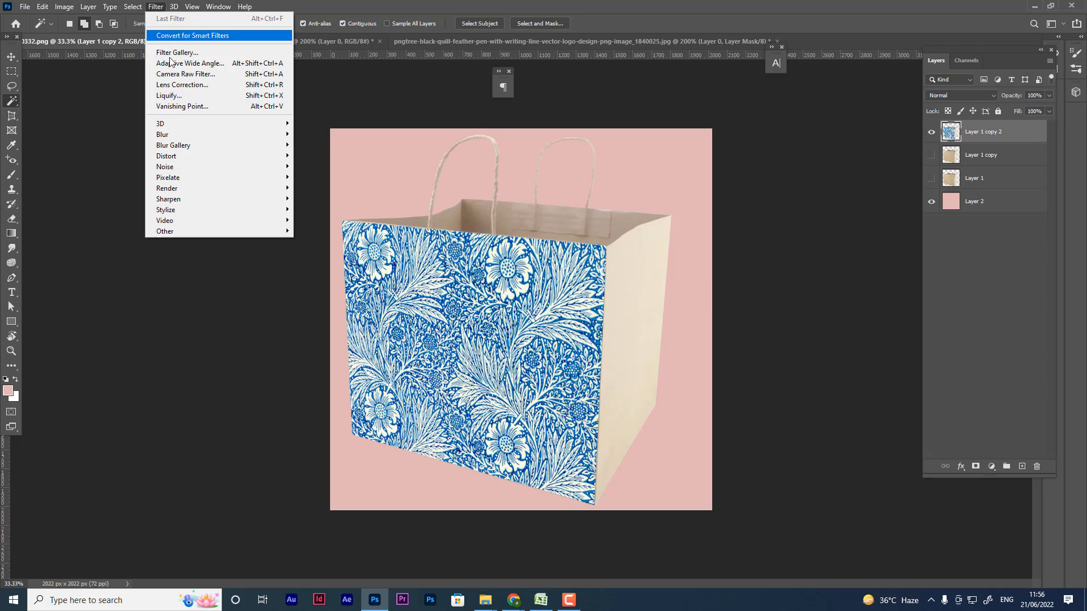
left_click(181, 107)
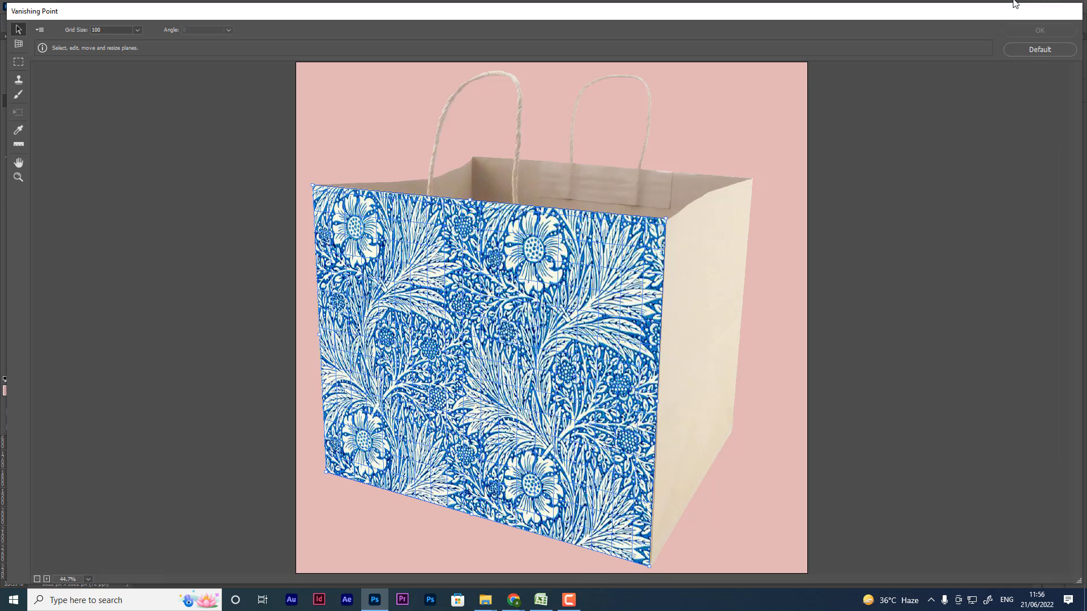
key("ctrl+plus")
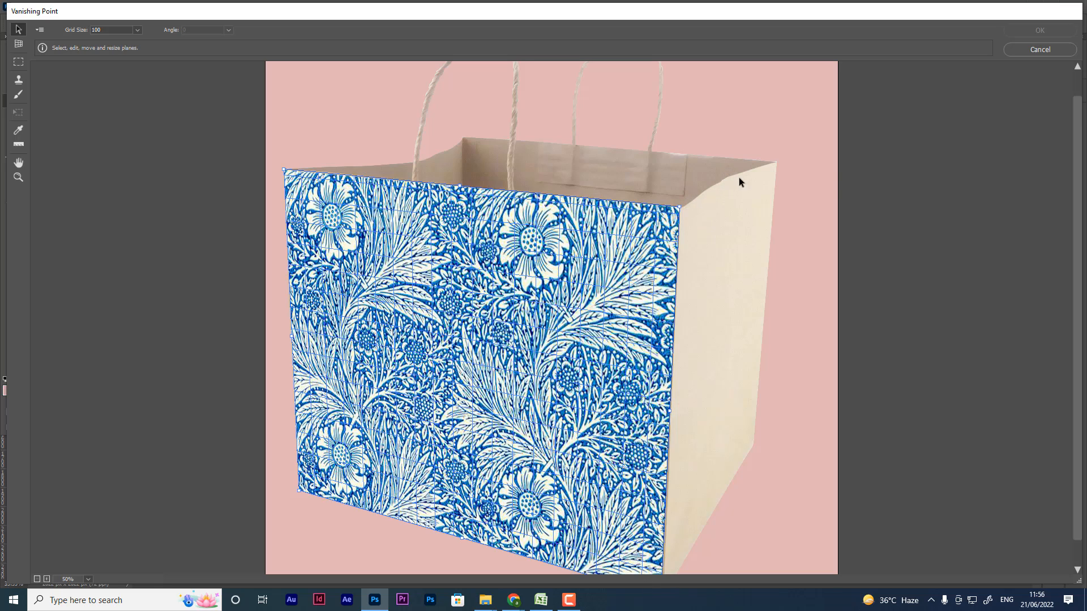
scroll(739, 178, "down", 2)
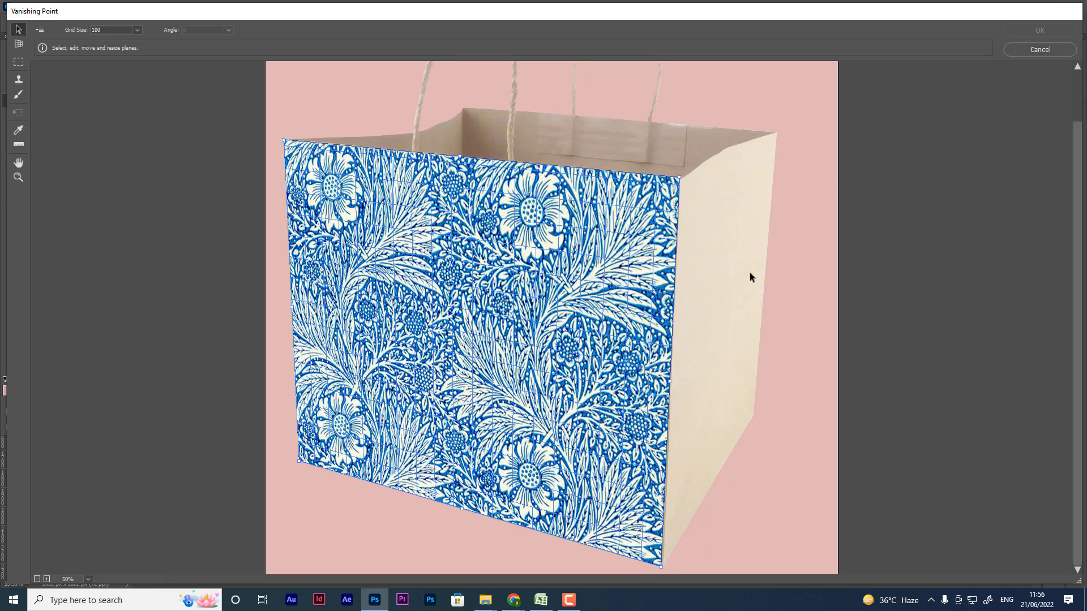
left_click(19, 44)
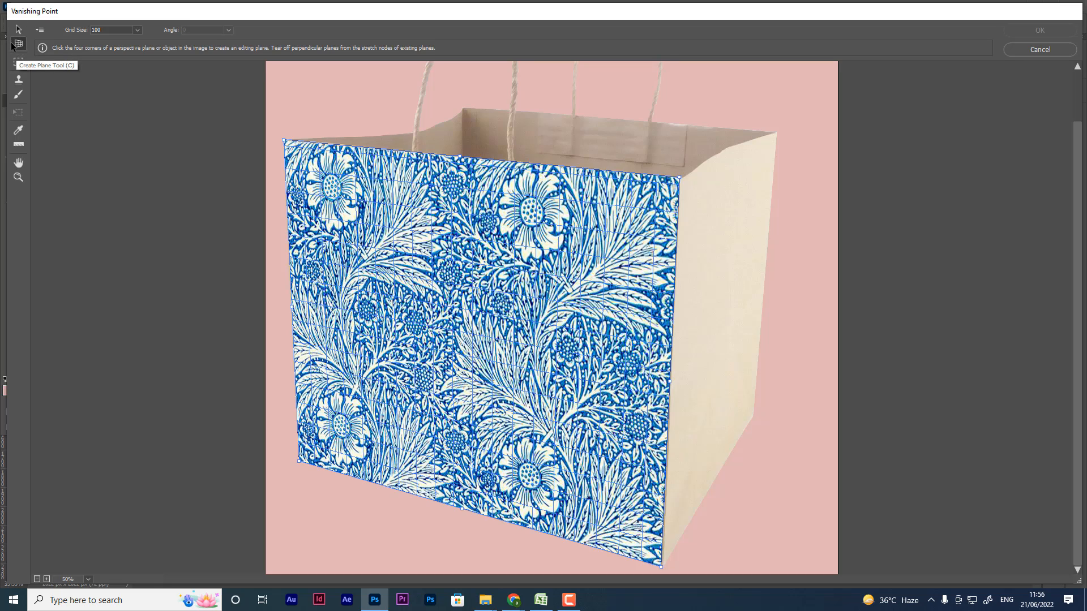
left_click(777, 133)
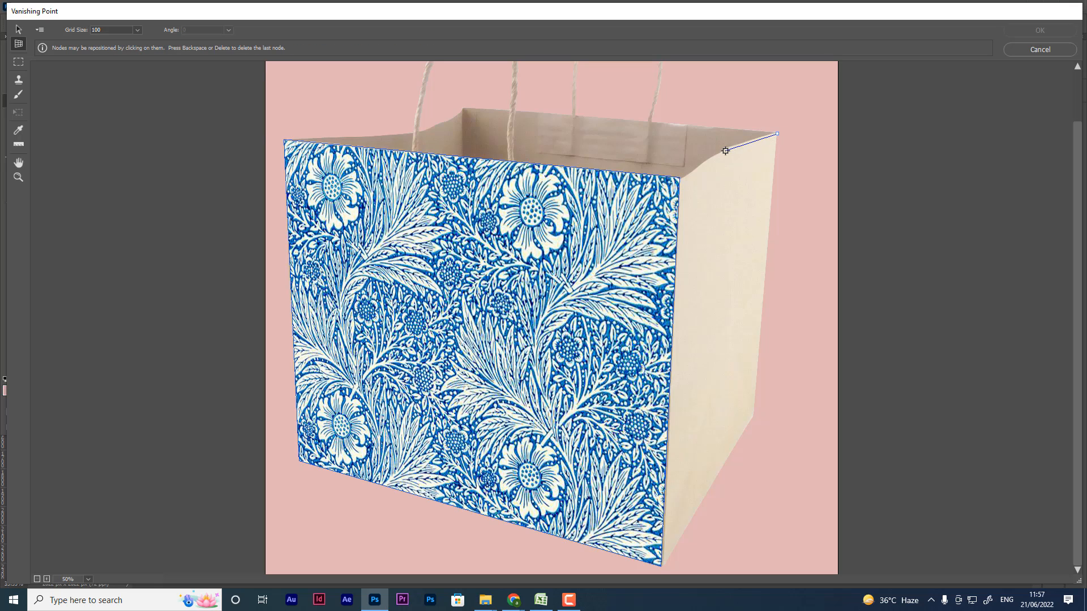
left_click(724, 150)
left_click(716, 481)
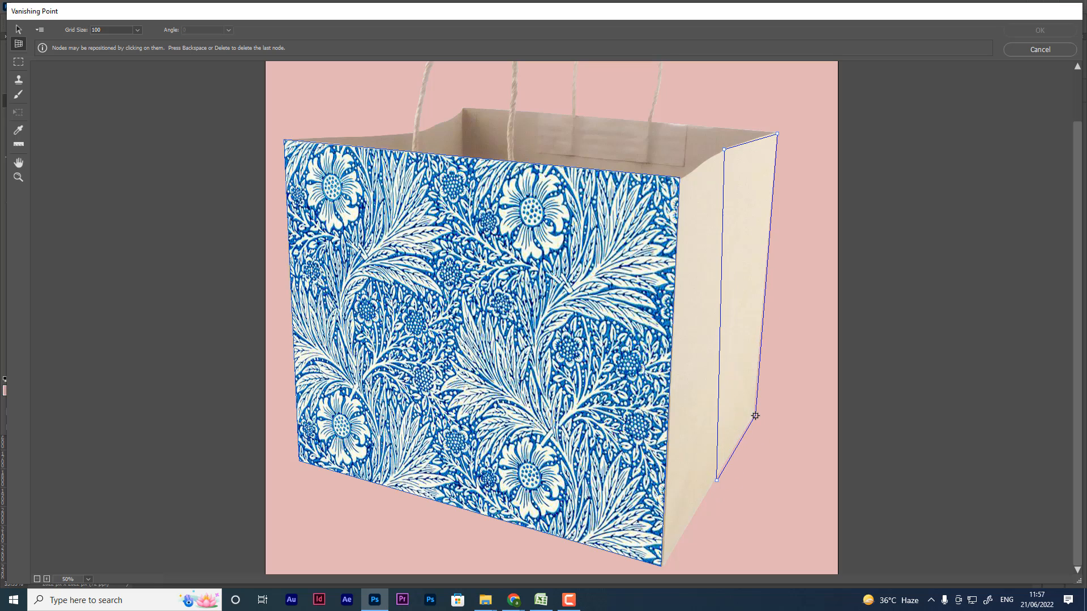
left_click(755, 416)
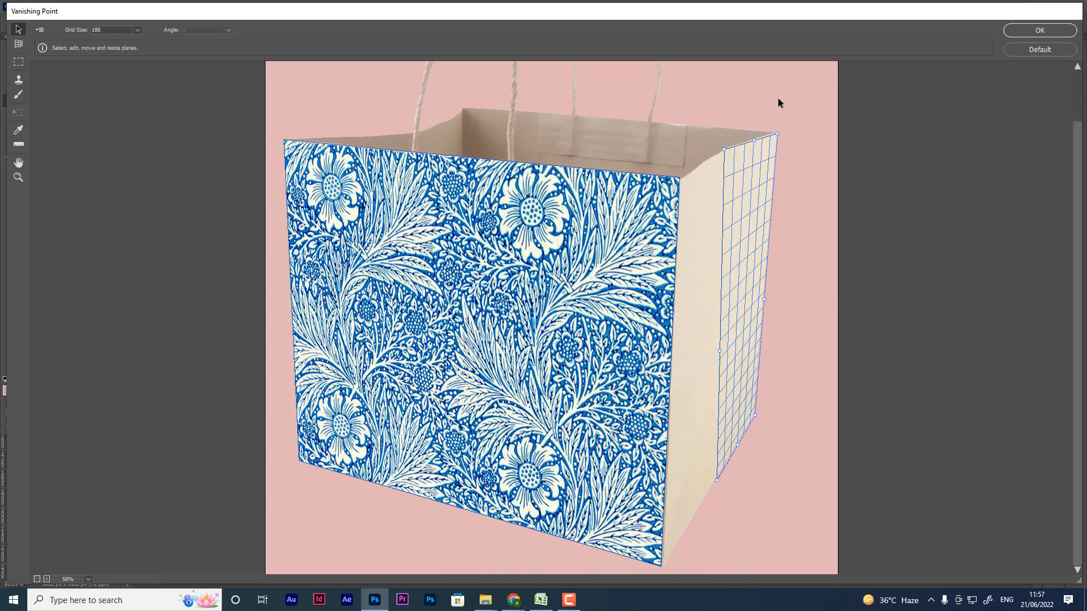
- Adjust the top and bottom corners of the rear side plane to match the bag's back edge
key("ctrl+plus")
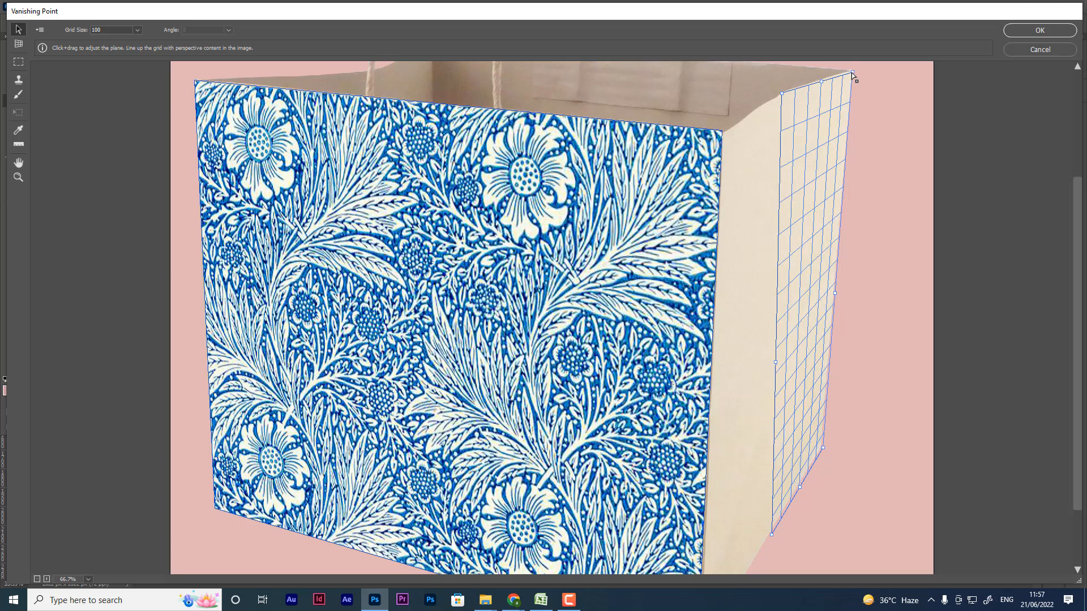
left_click_drag(854, 74, 853, 73)
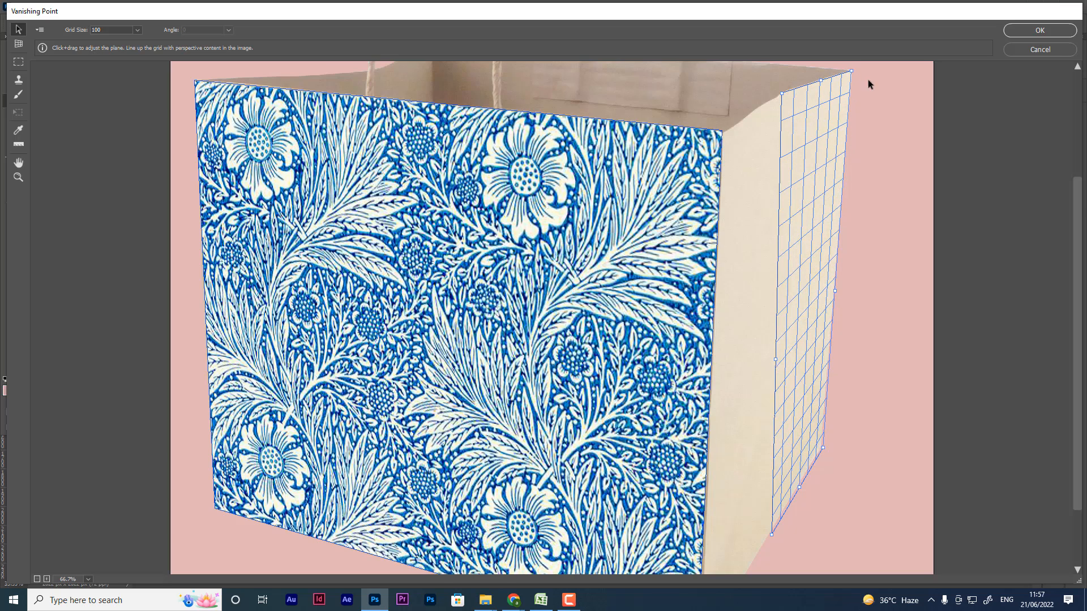
key("alt")
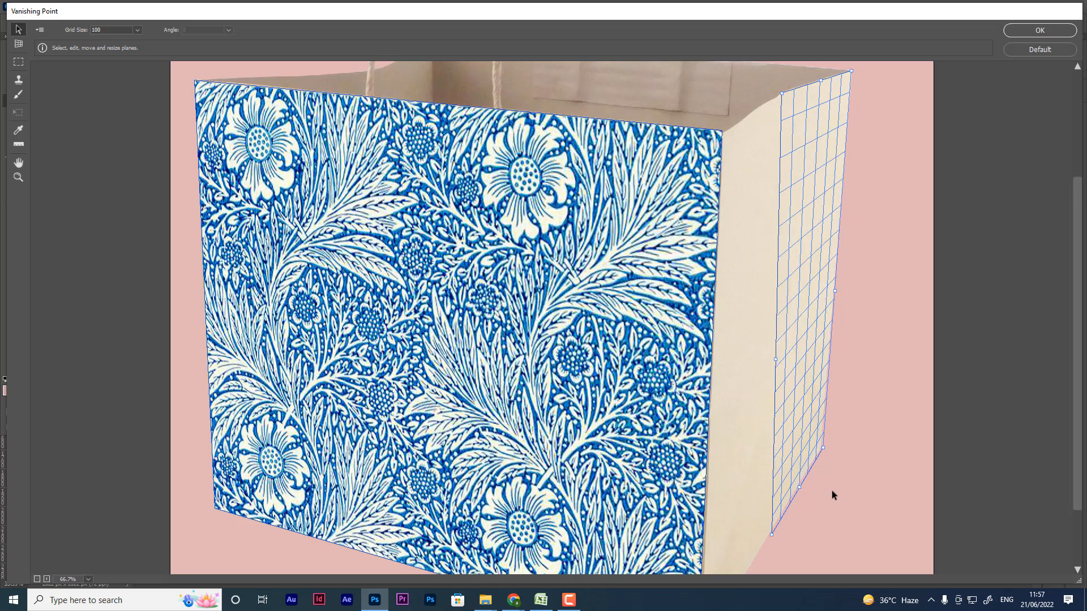
left_click_drag(799, 488, 798, 486)
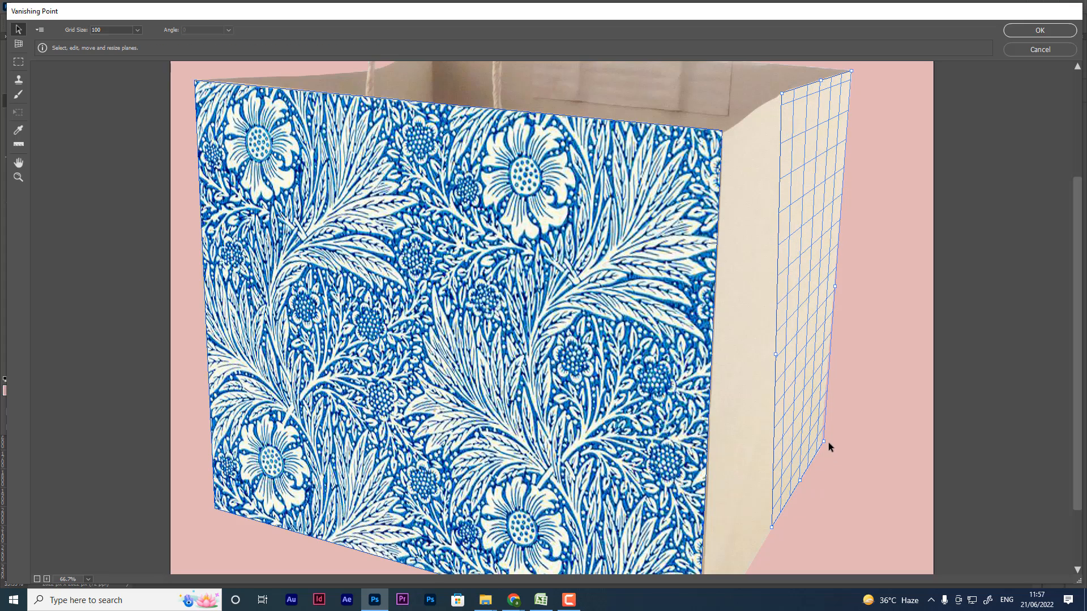
left_click_drag(823, 442, 821, 448)
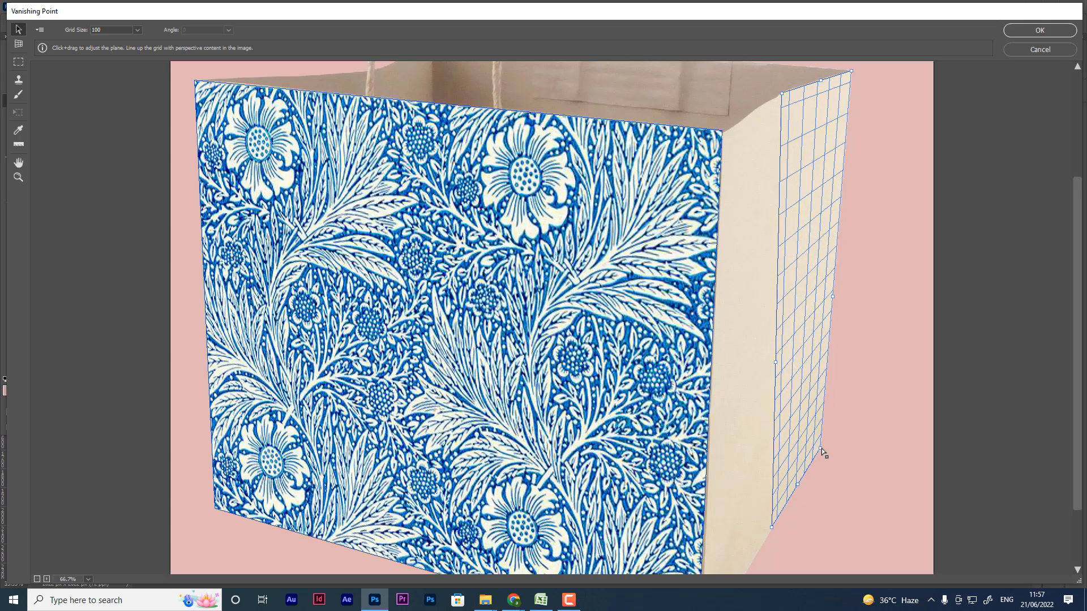
- Paste the floral pattern into the rear side plane, stretch it to the bag's base and apply the result
key("ctrl+v")
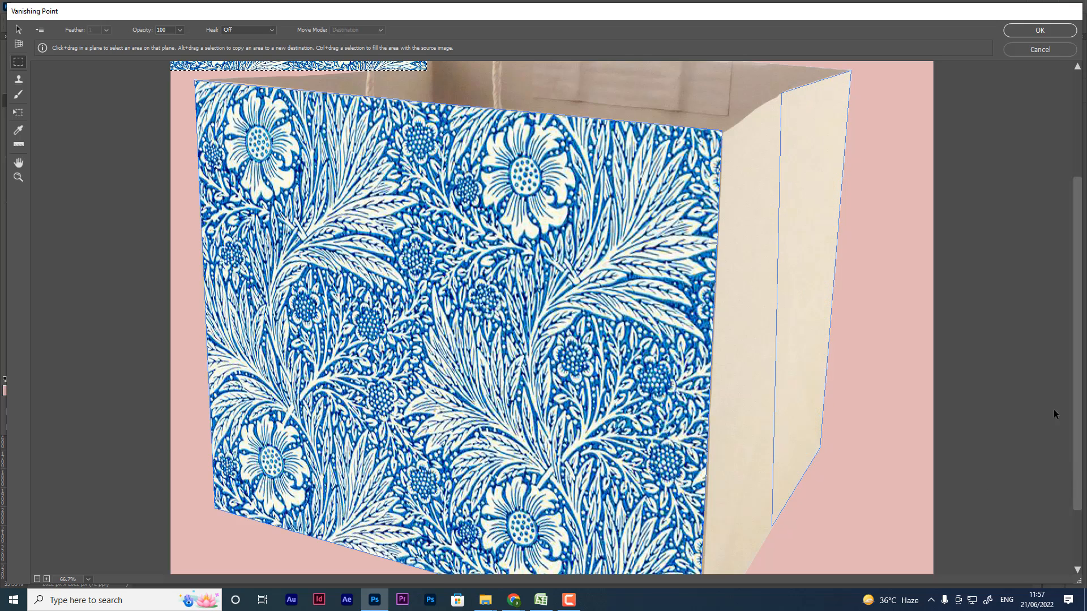
scroll(359, 291, "up", 3)
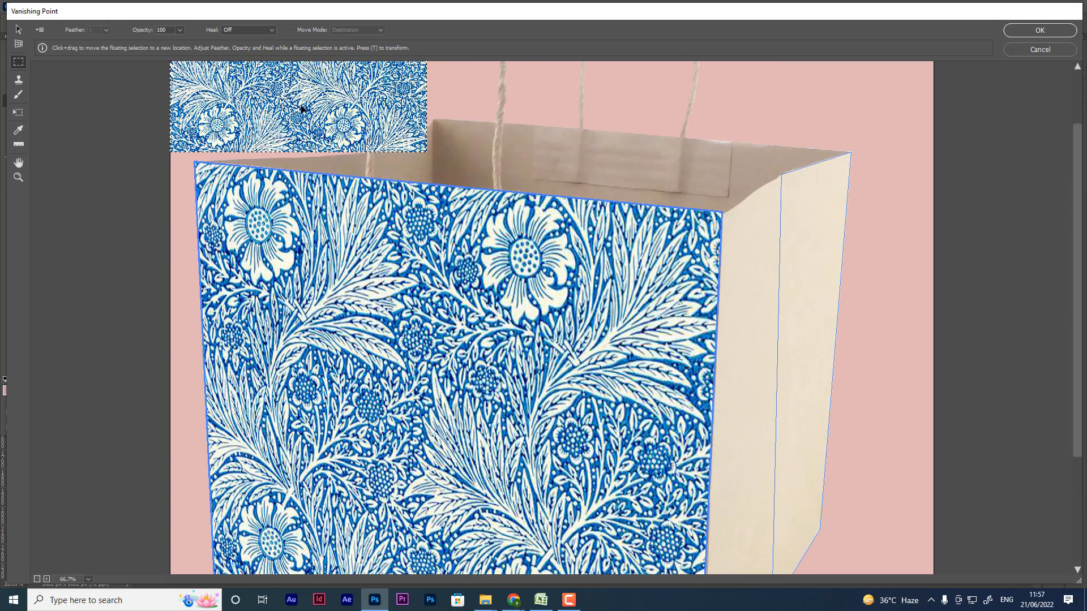
left_click_drag(344, 106, 812, 385)
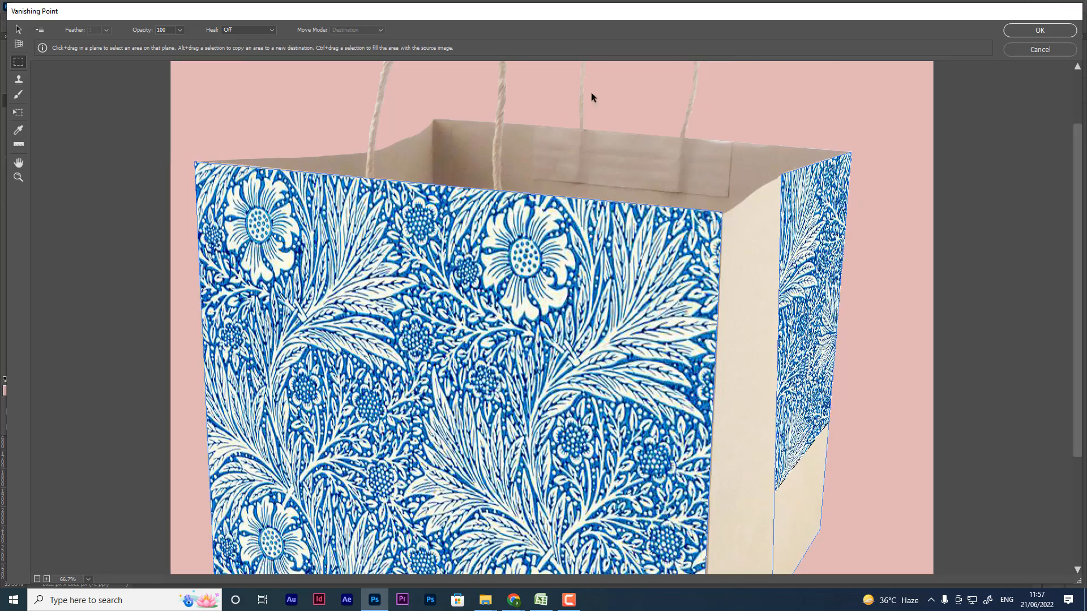
left_click(18, 112)
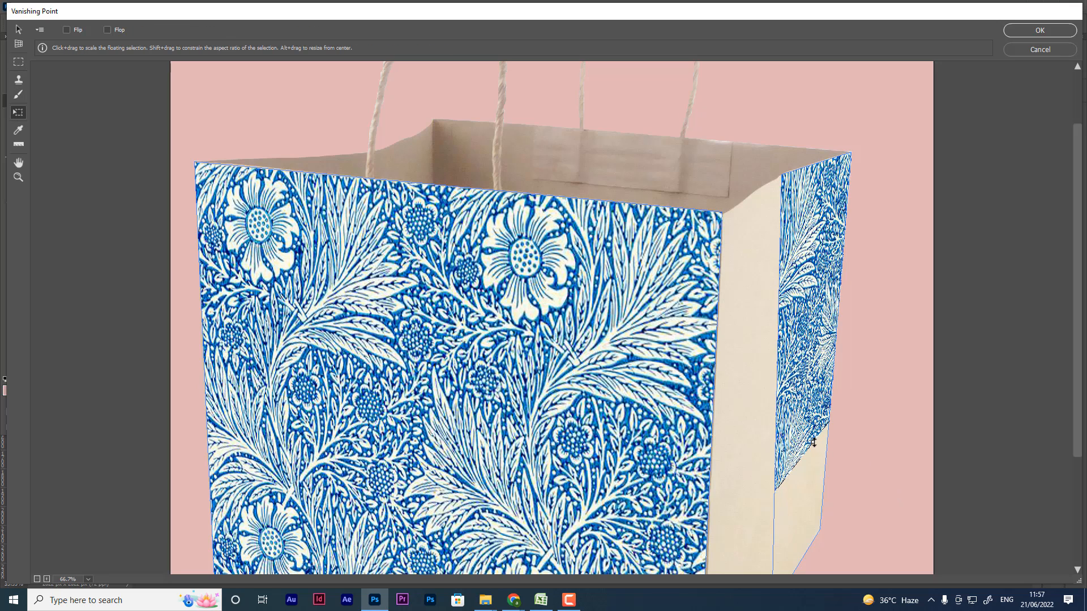
left_click_drag(813, 442, 813, 558)
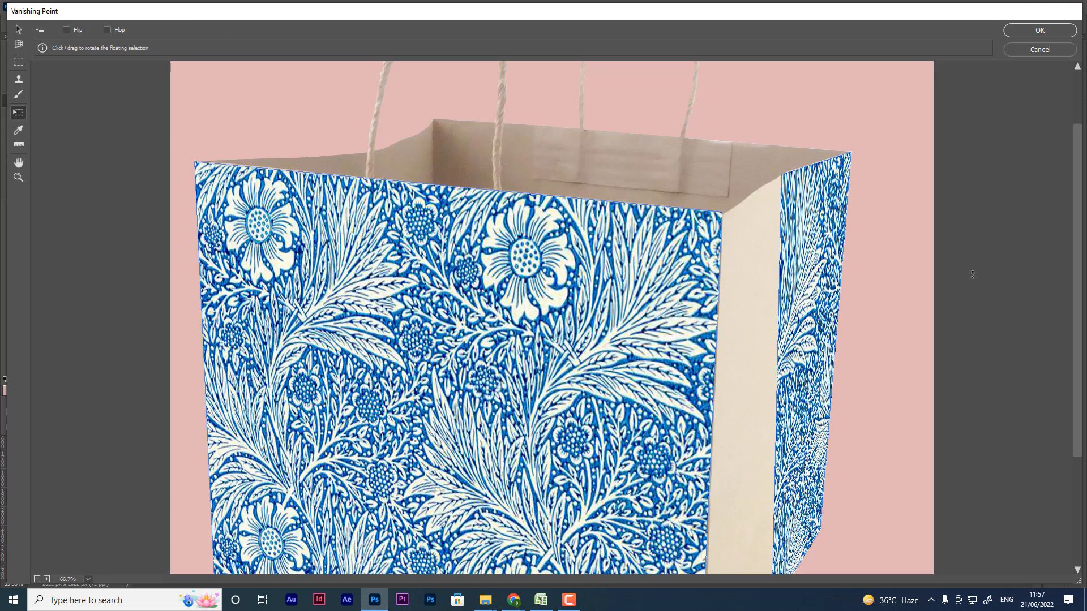
left_click(1048, 32)
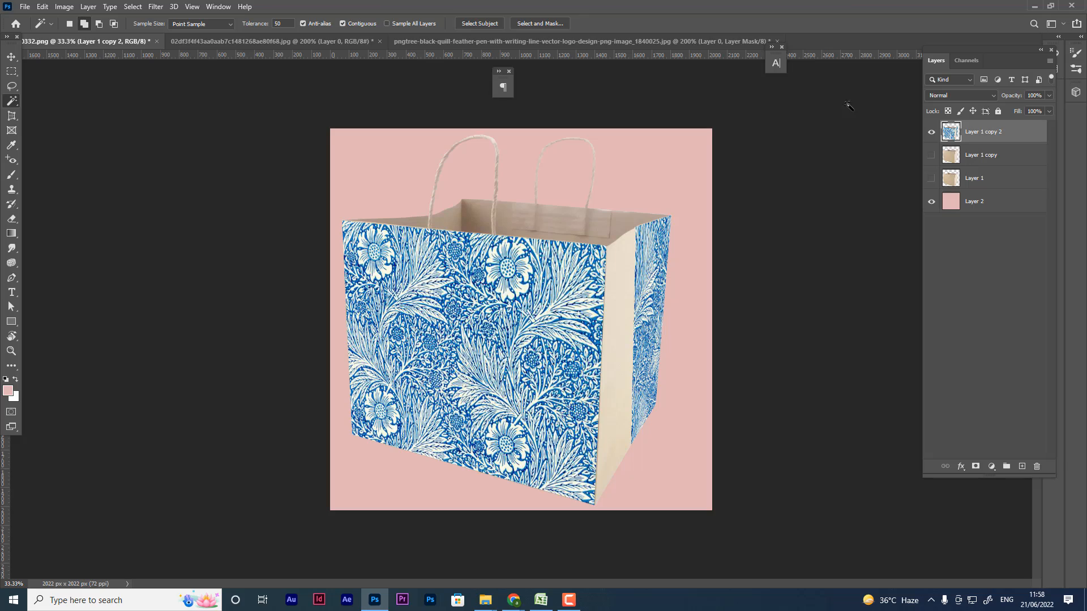
- Try the Subtract blend mode on Layer 1 copy 2, and set the layer back to Normal
left_click(992, 96)
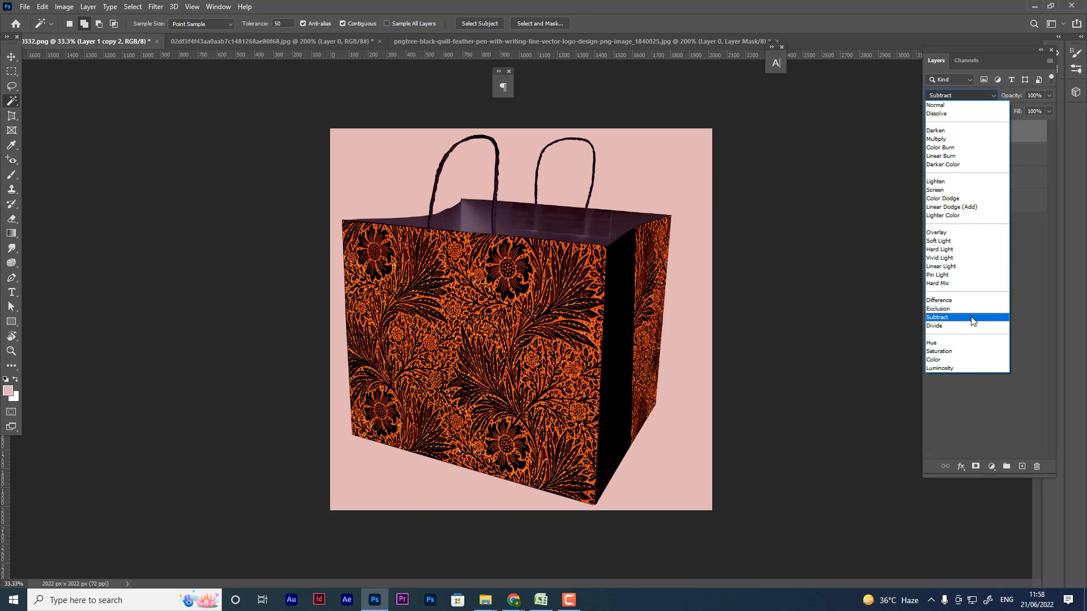
left_click(969, 318)
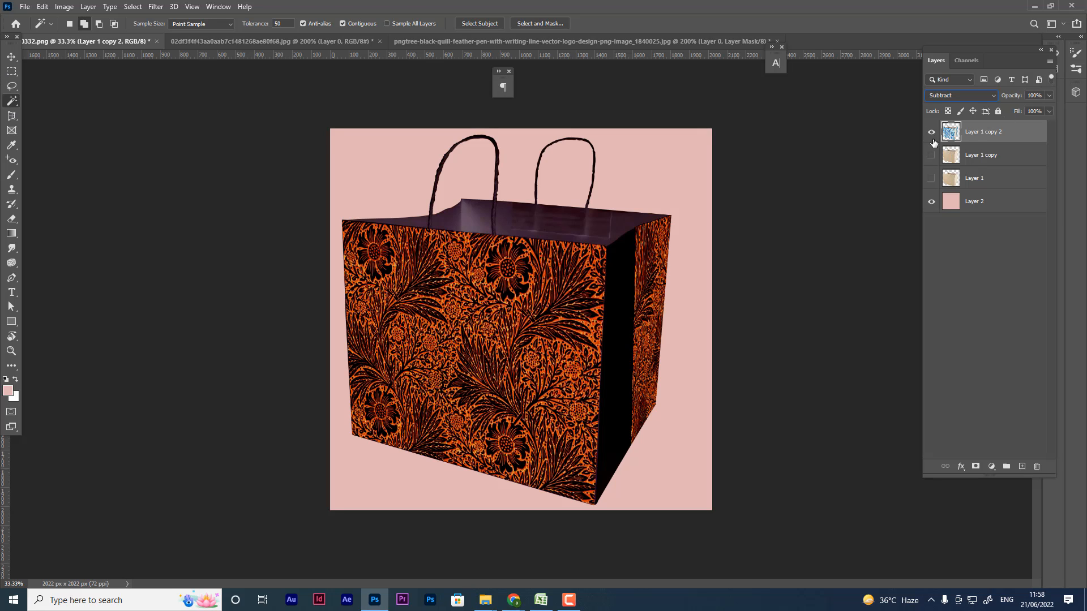
left_click(949, 94)
left_click(951, 107)
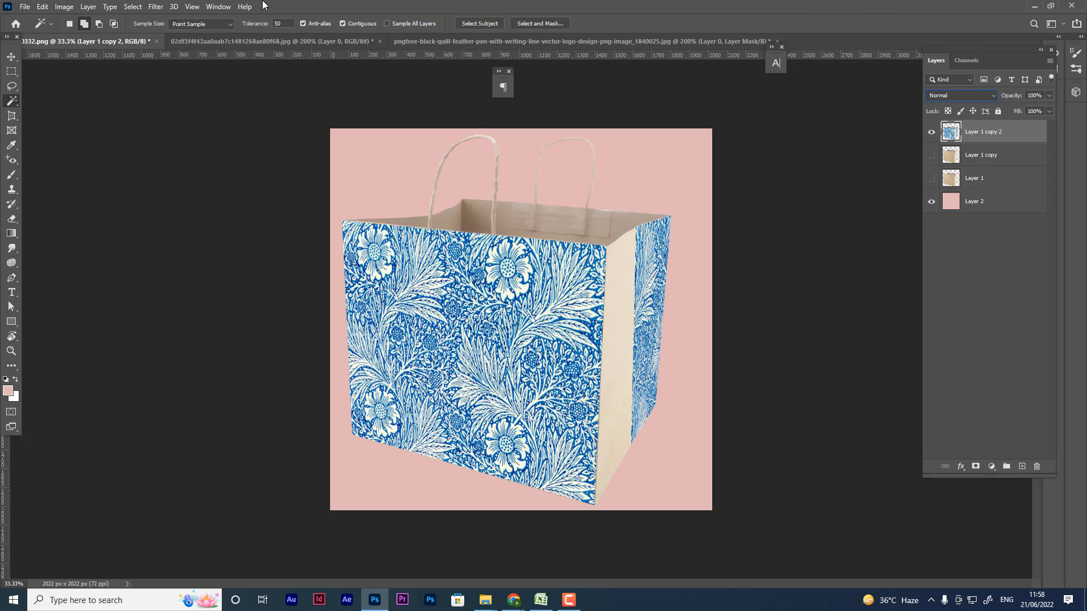
- Reopen Vanishing Point, create a perspective plane on the front half of the bag's side face, and fit its rear top corner to the fold
left_click(156, 6)
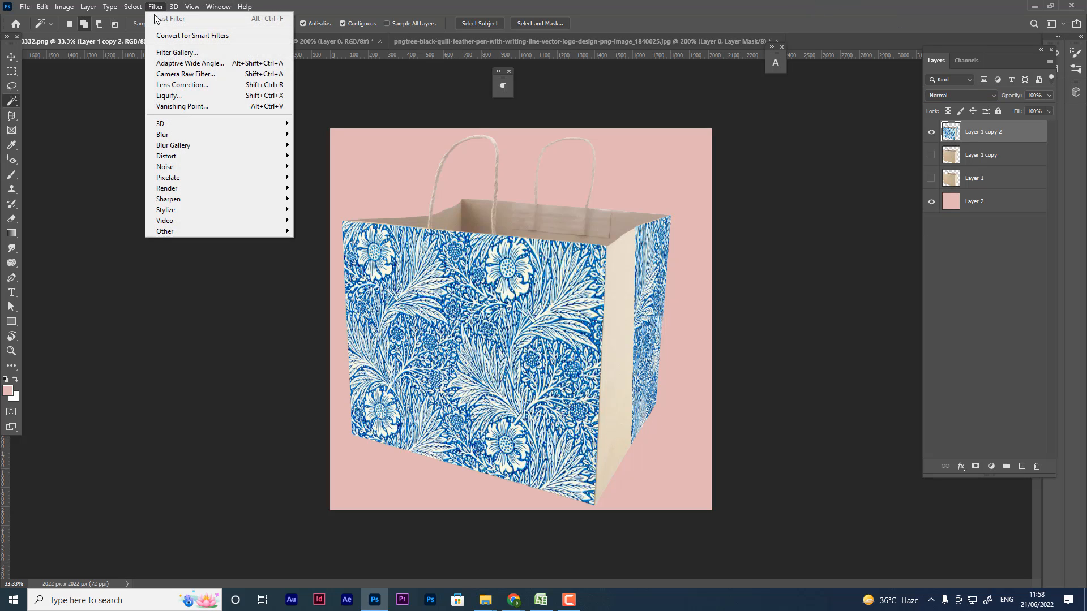
left_click(183, 107)
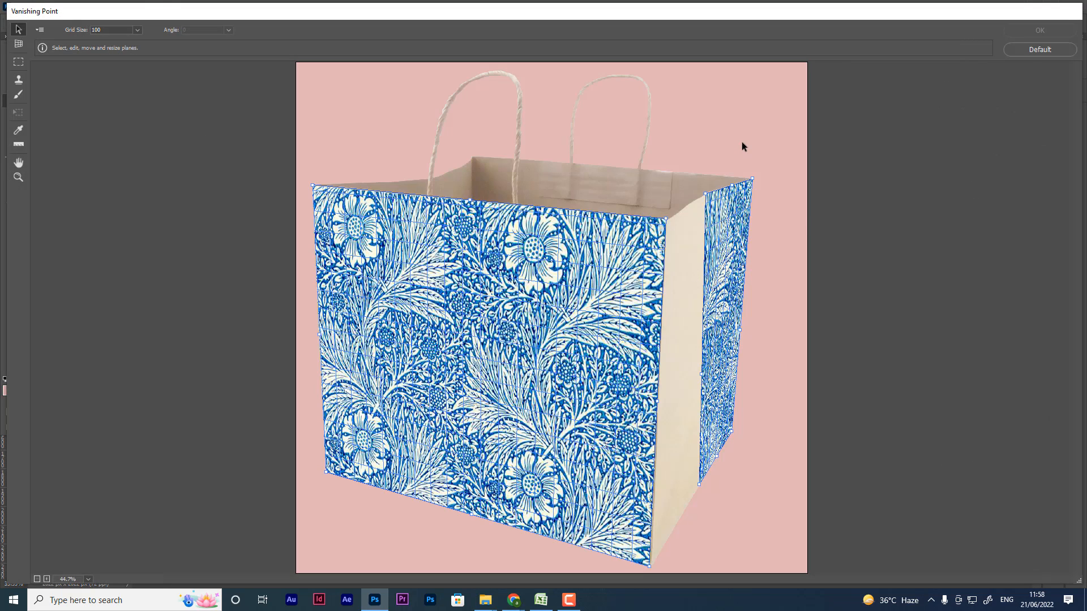
left_click(569, 600)
left_click(1031, 563)
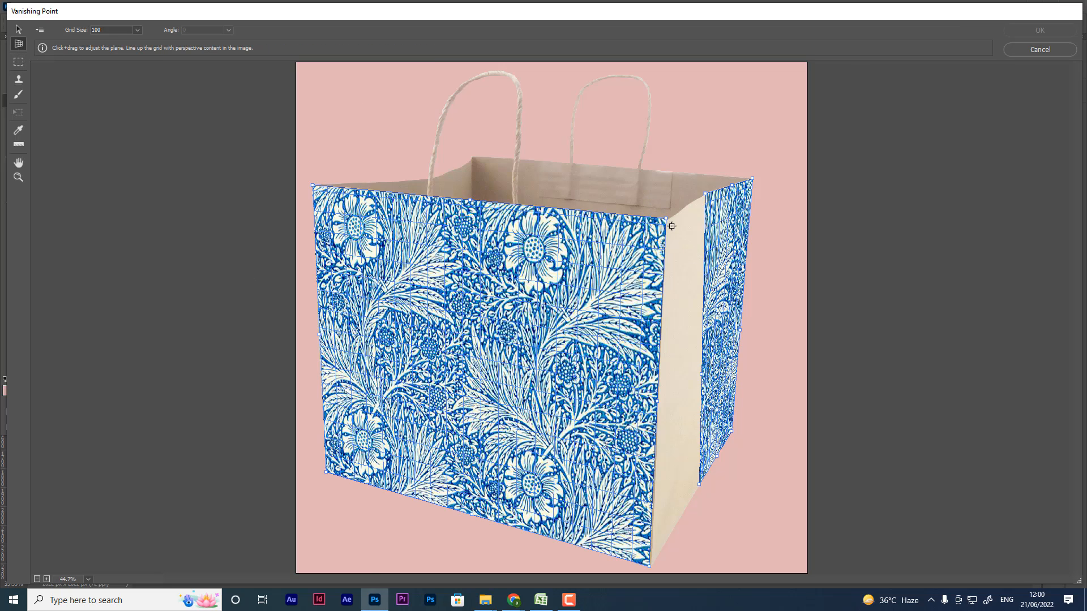
left_click(702, 196)
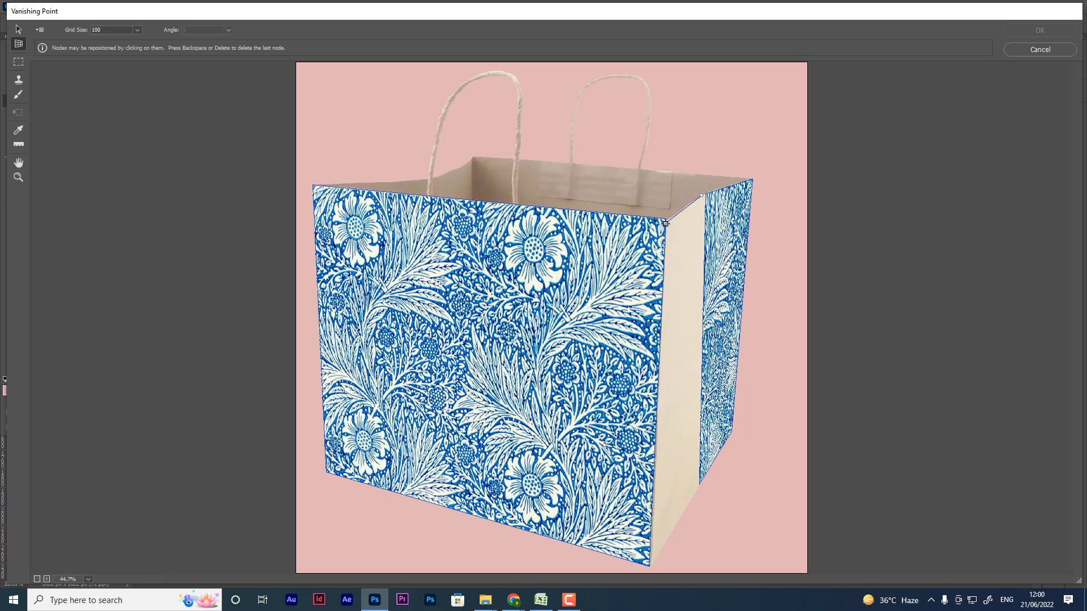
left_click(666, 224)
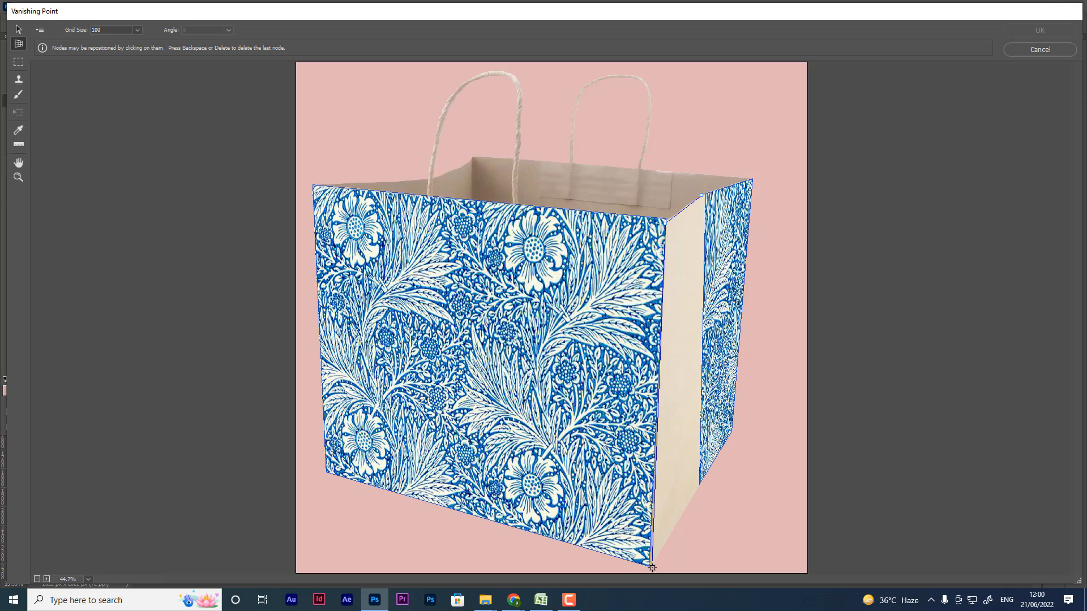
left_click(652, 568)
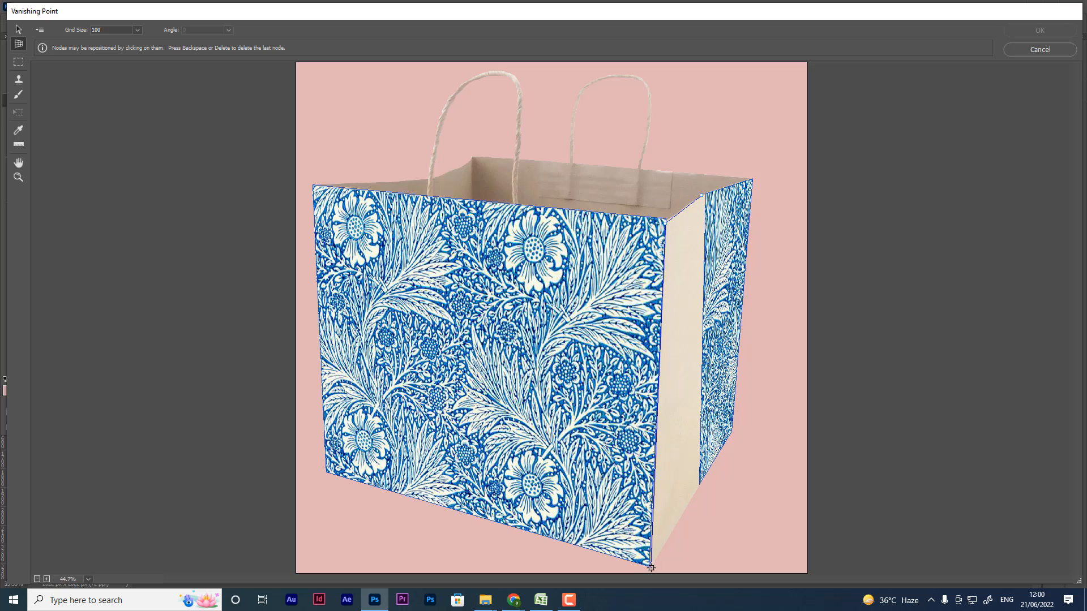
left_click(700, 486)
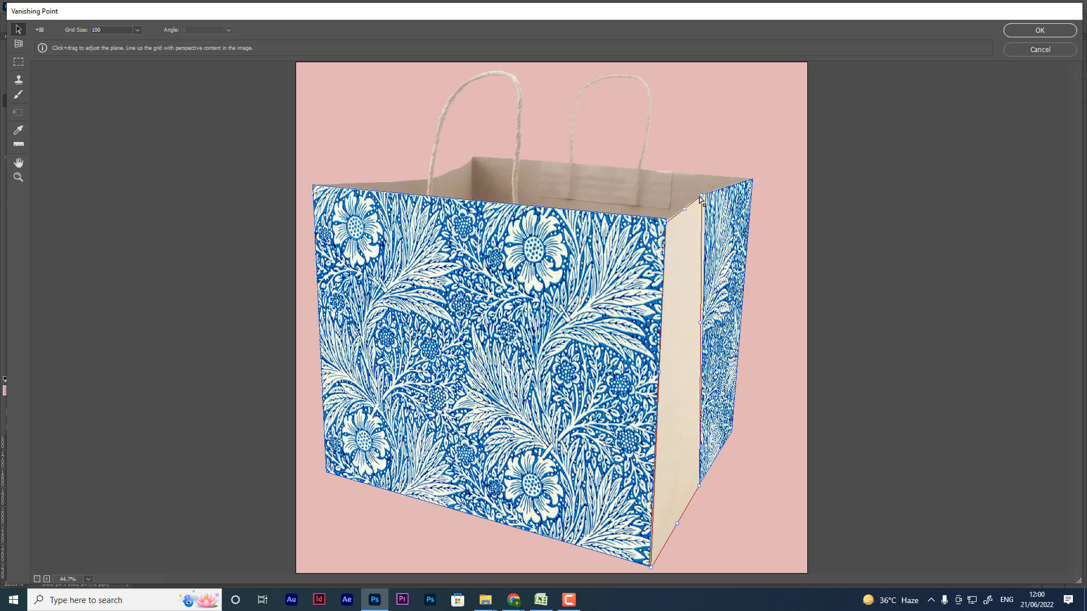
left_click_drag(702, 195, 706, 195)
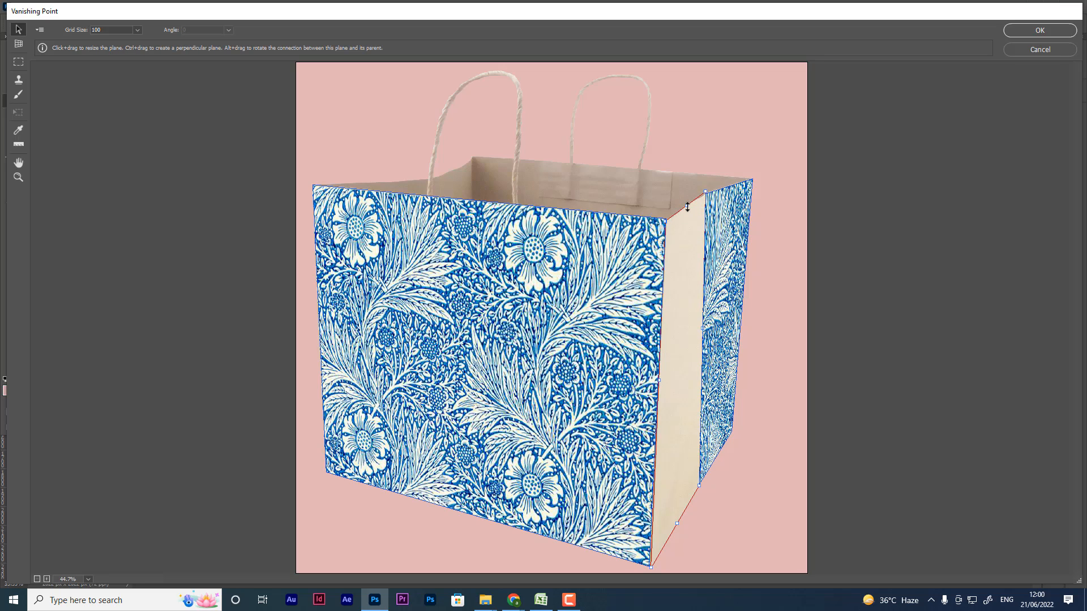
left_click_drag(706, 193, 704, 196)
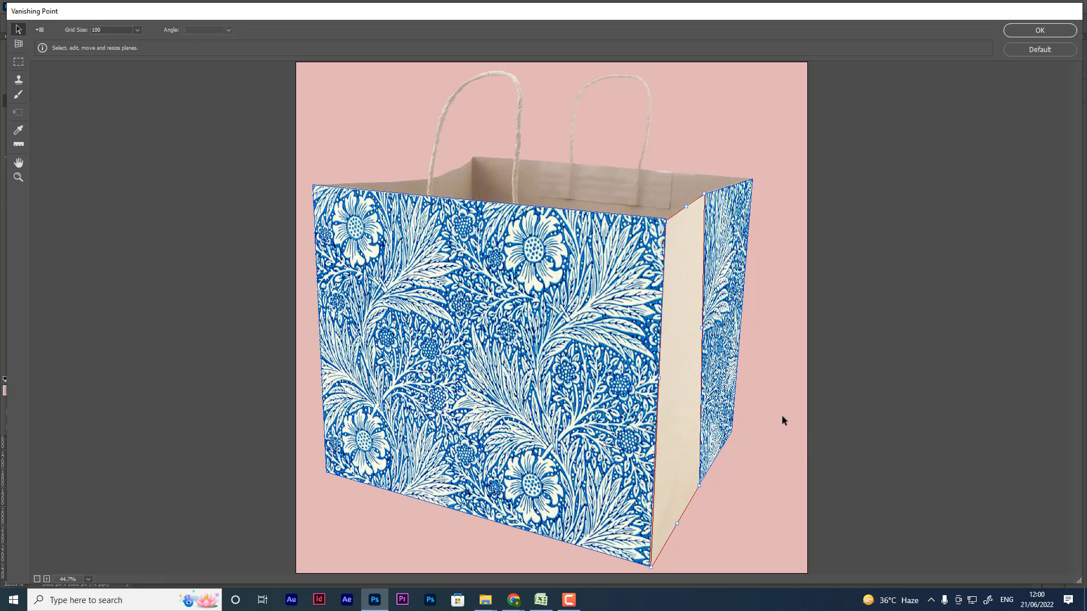
- Paste the floral pattern into the front side plane and apply the result
key("ctrl+v")
left_click_drag(407, 121, 737, 340)
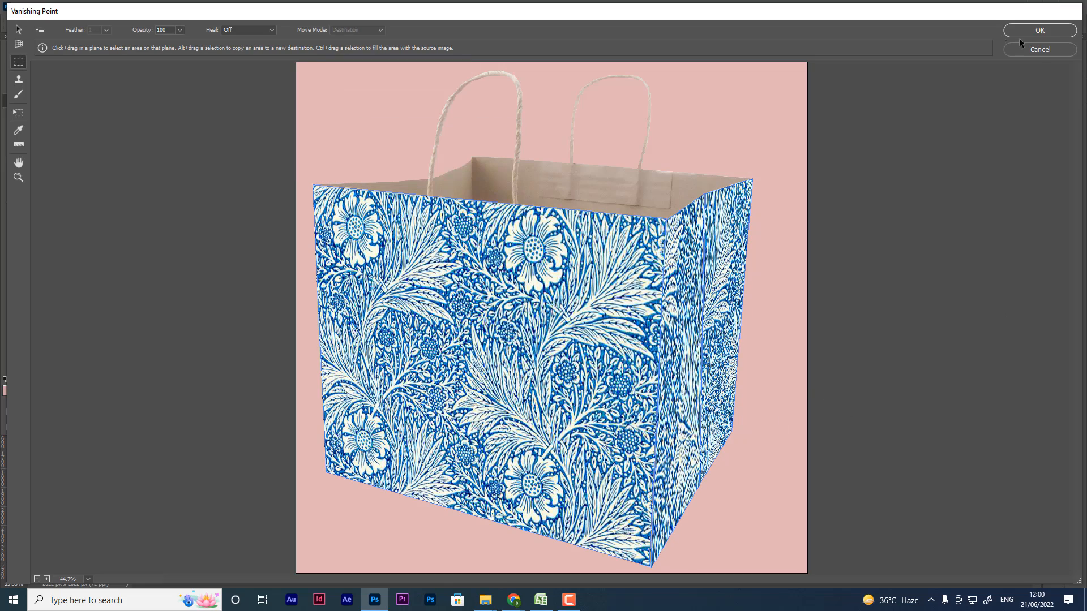
left_click(1050, 33)
- Set Layer 1 copy 2's blend mode to Subtract, and compare it with Layer 1 copy by toggling their visibility
left_click(993, 94)
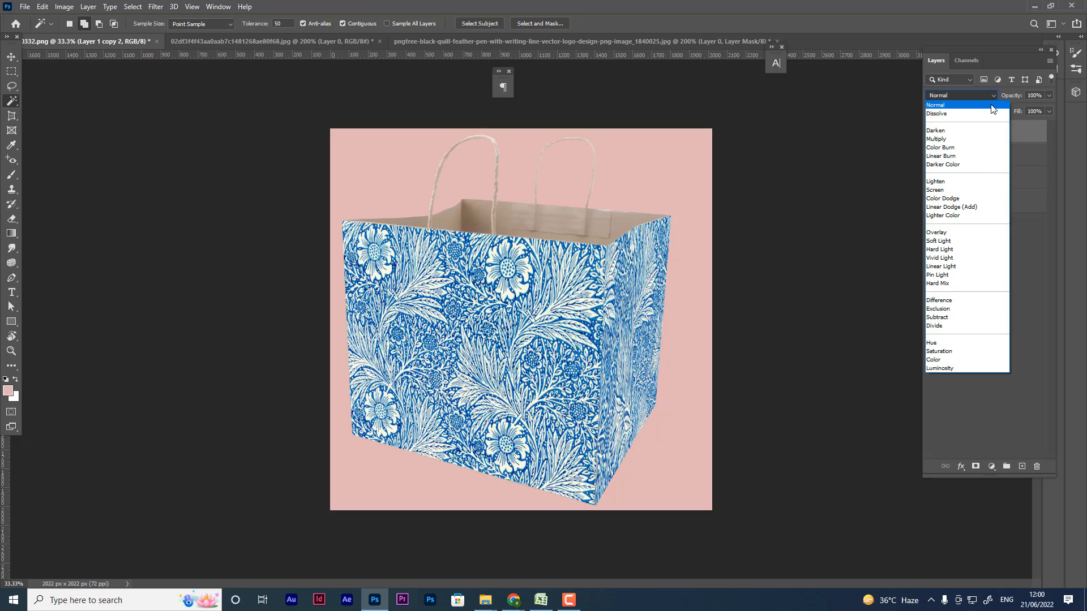
left_click(949, 318)
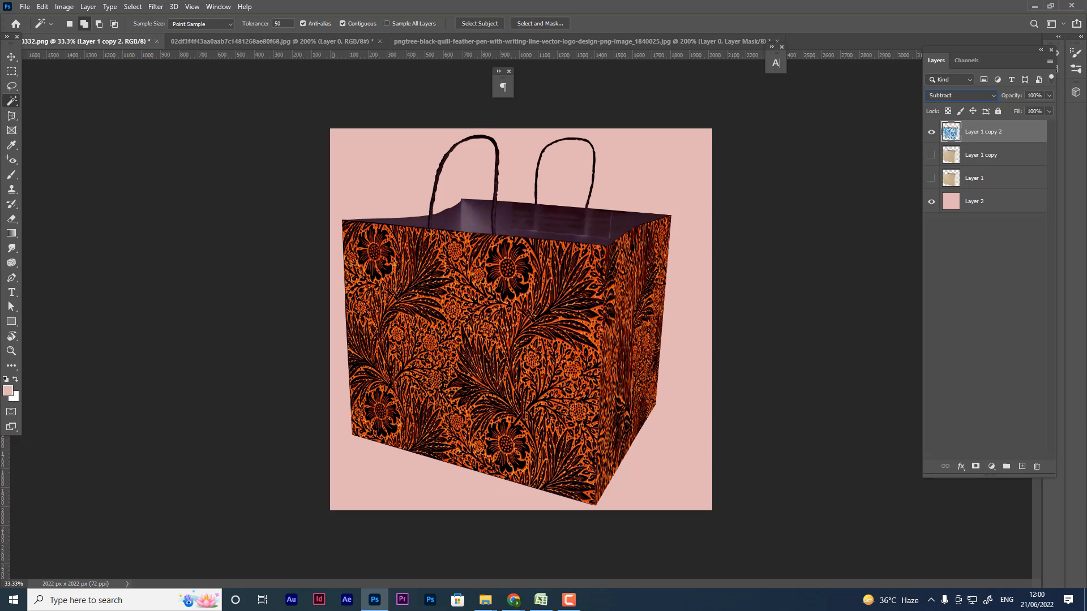
left_click(932, 132)
left_click(932, 156)
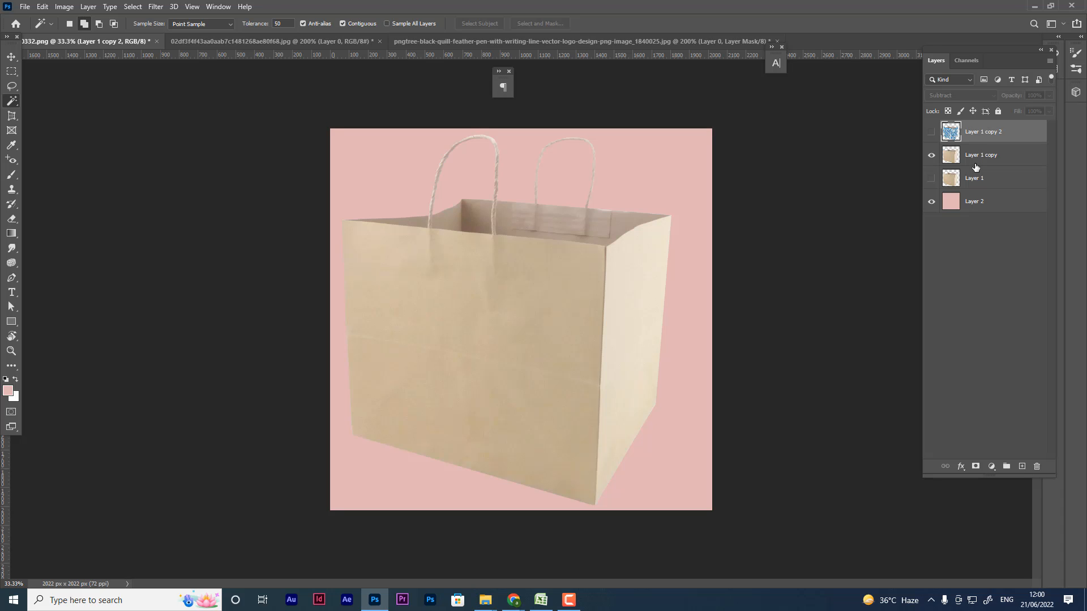
left_click(931, 133)
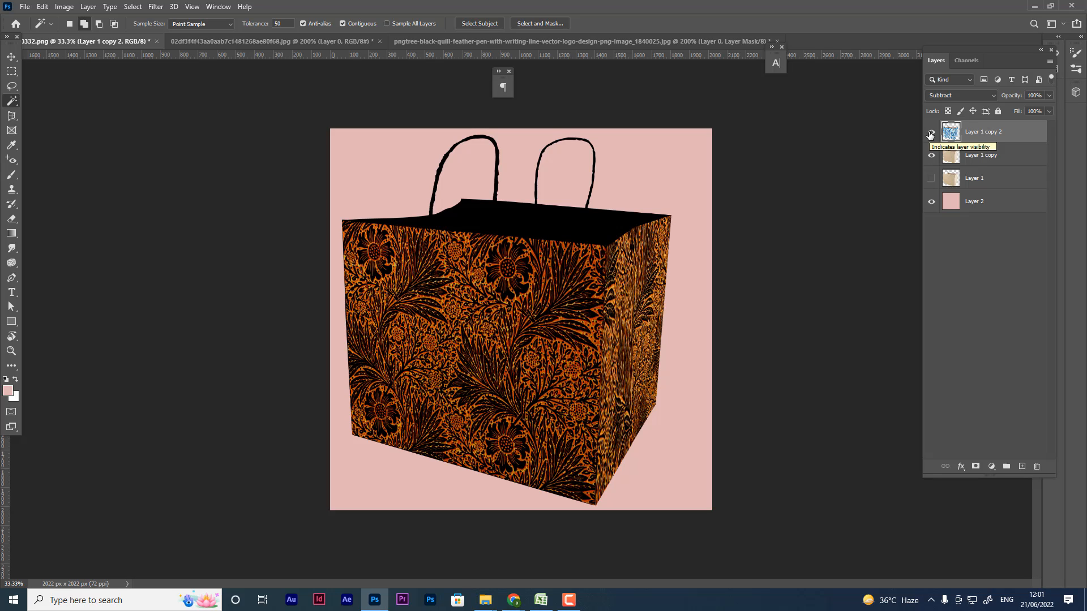
left_click(930, 134)
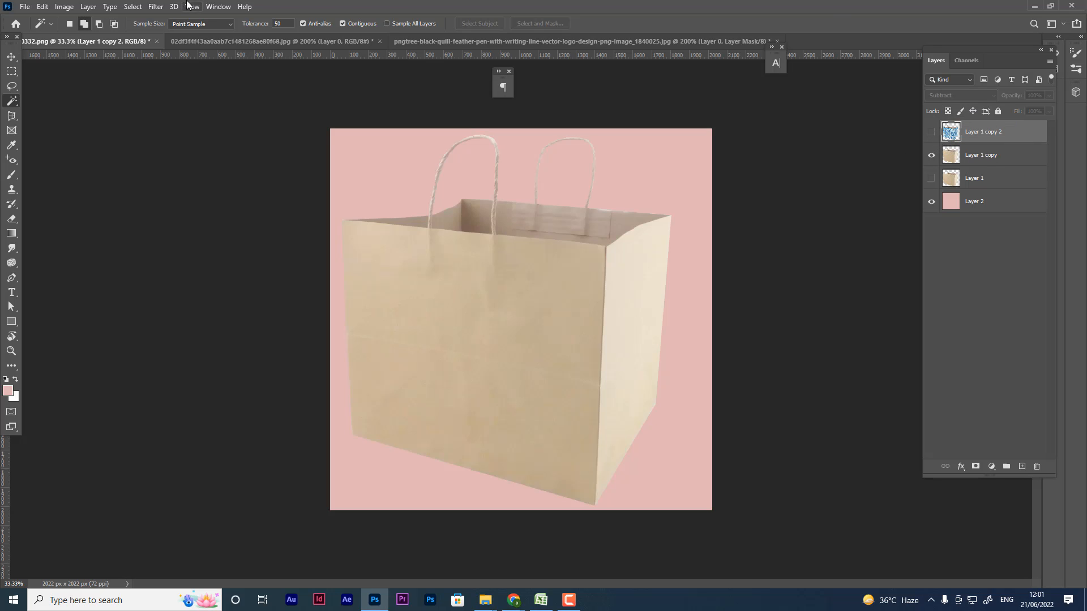
left_click(155, 7)
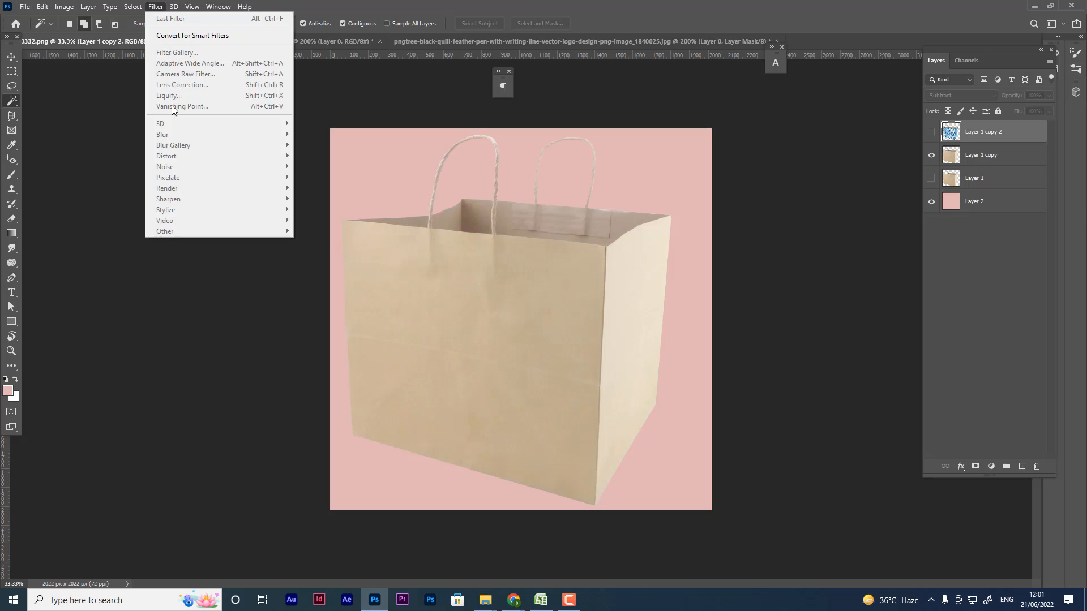
left_click(583, 300)
left_click(975, 160)
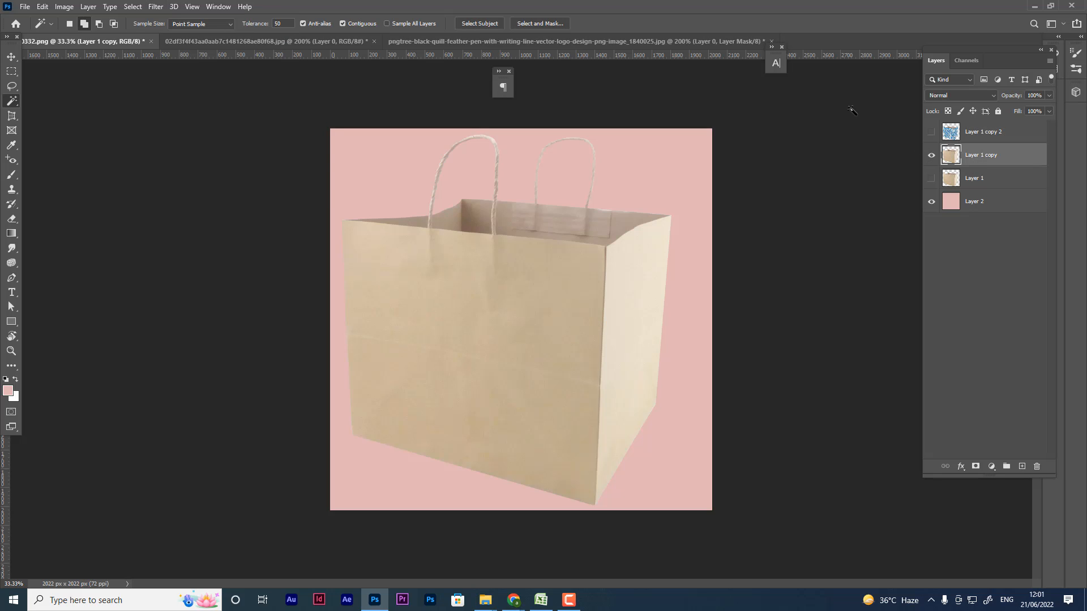
left_click(161, 7)
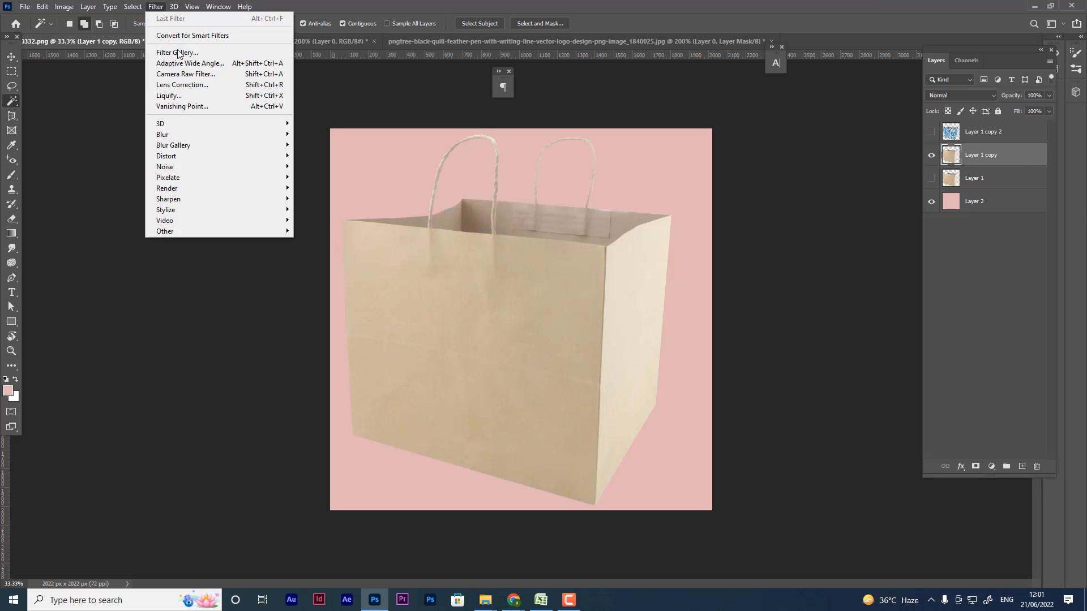
left_click(184, 107)
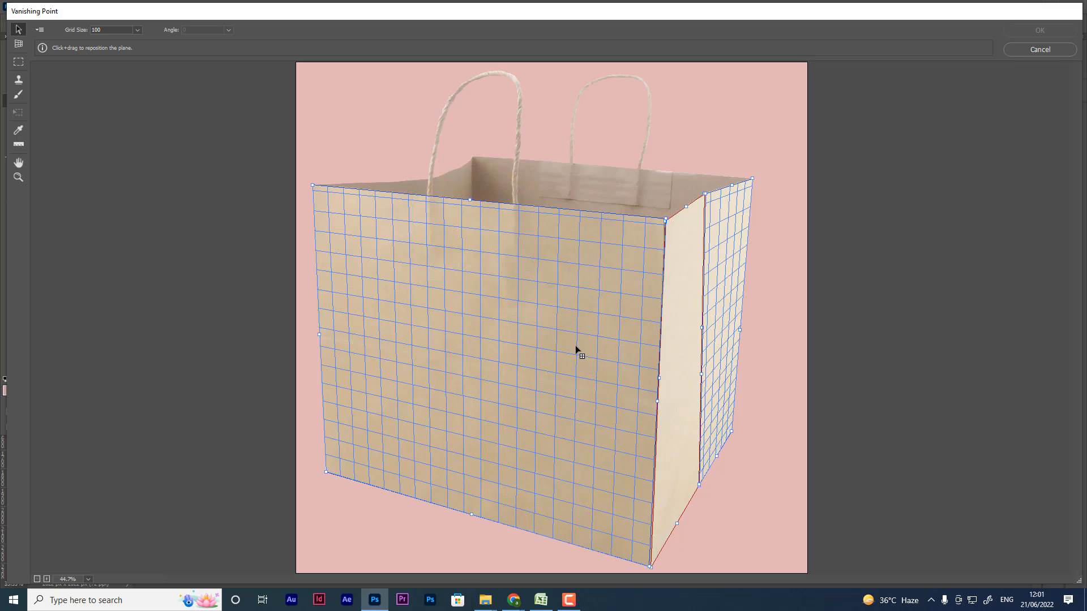
left_click_drag(520, 245, 514, 294)
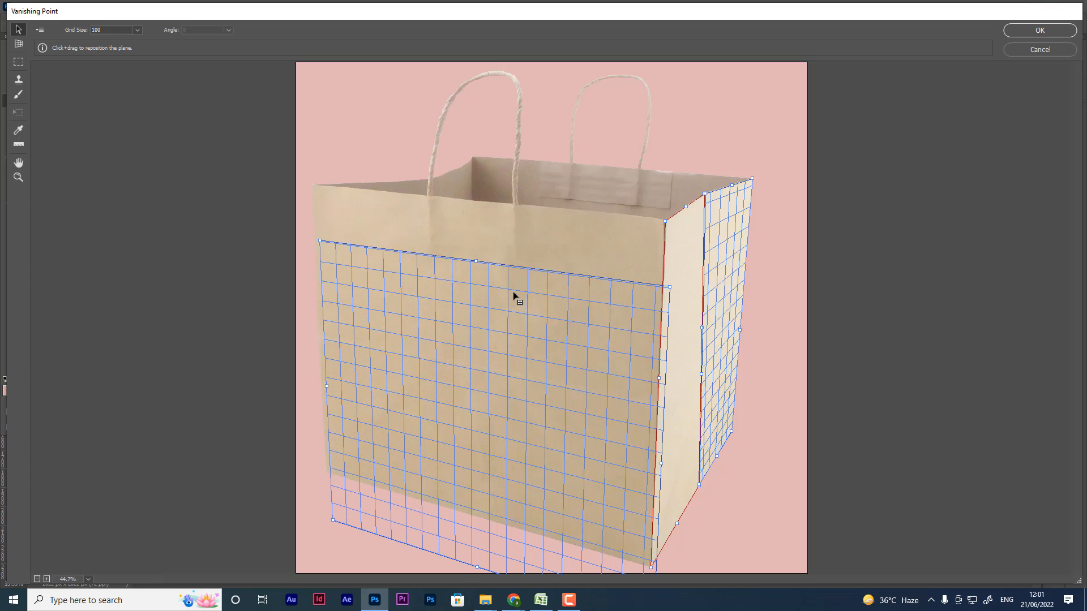
left_click(759, 342)
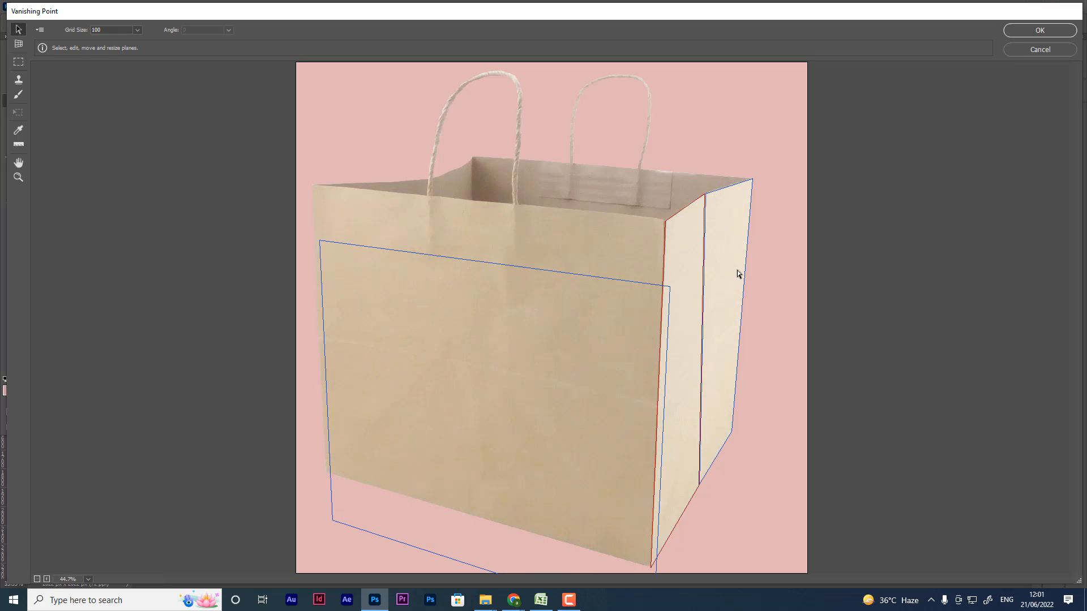
left_click_drag(667, 289, 628, 313)
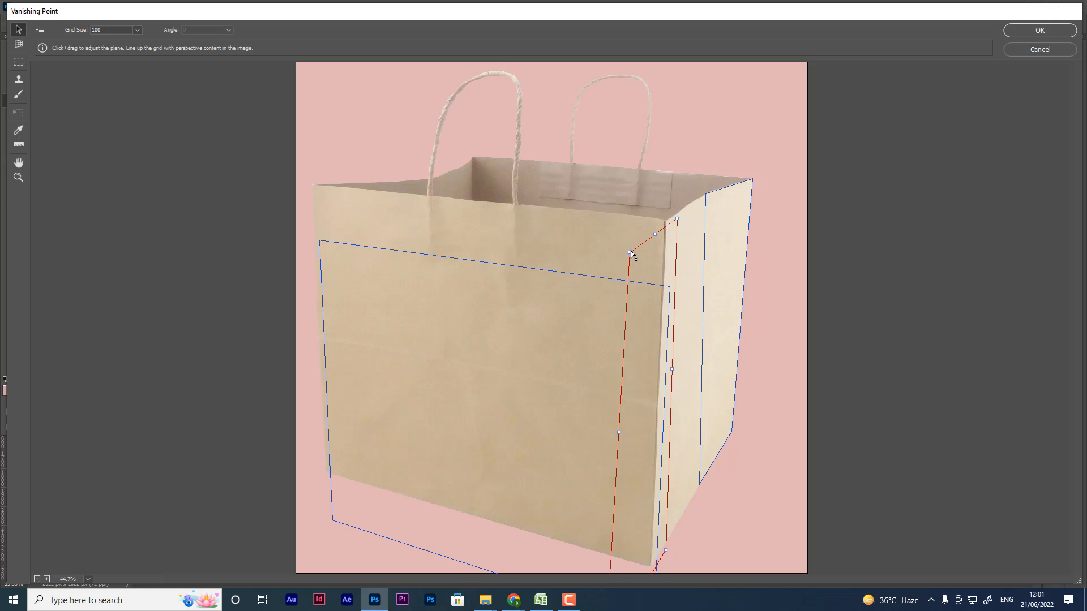
left_click_drag(632, 253, 646, 266)
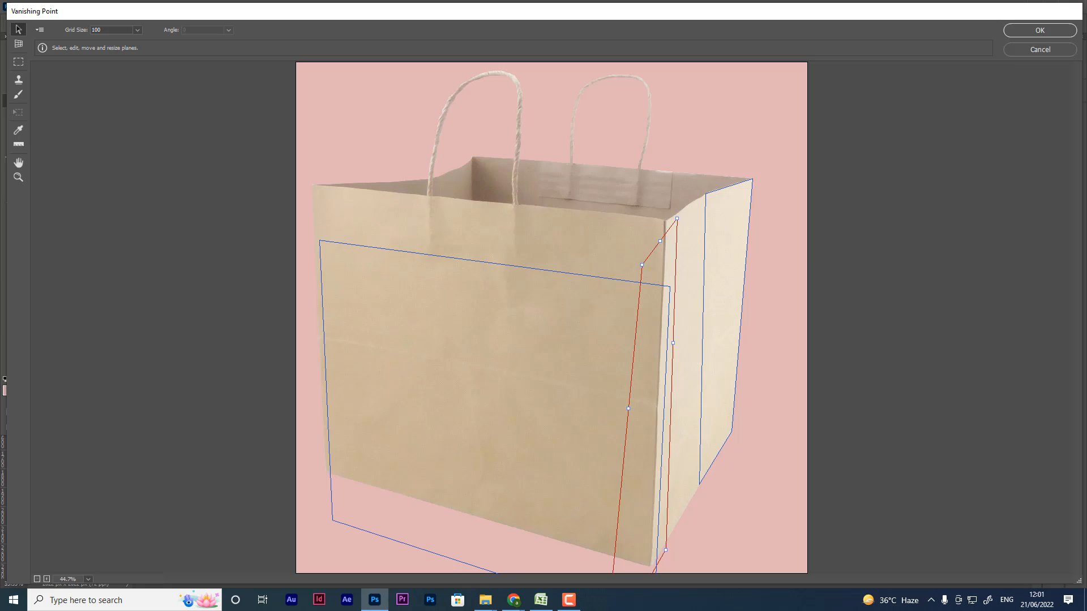
left_click(1021, 52)
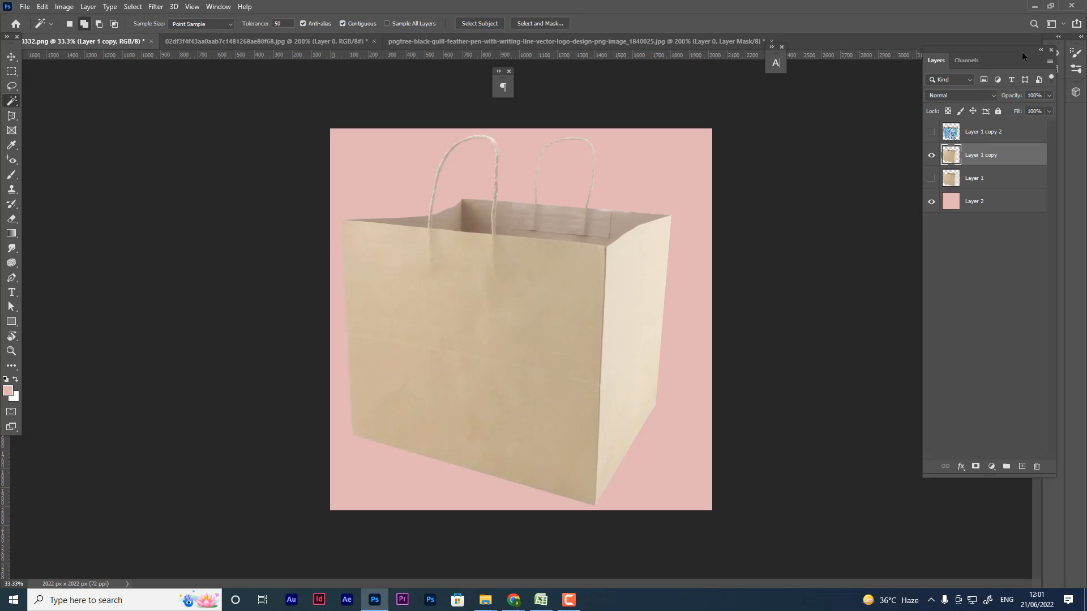
- Show Layer 1 copy 2 and open the two-bag image 51F0A0mD+qL._SL1080_ from the vanishing point folder
left_click(932, 132)
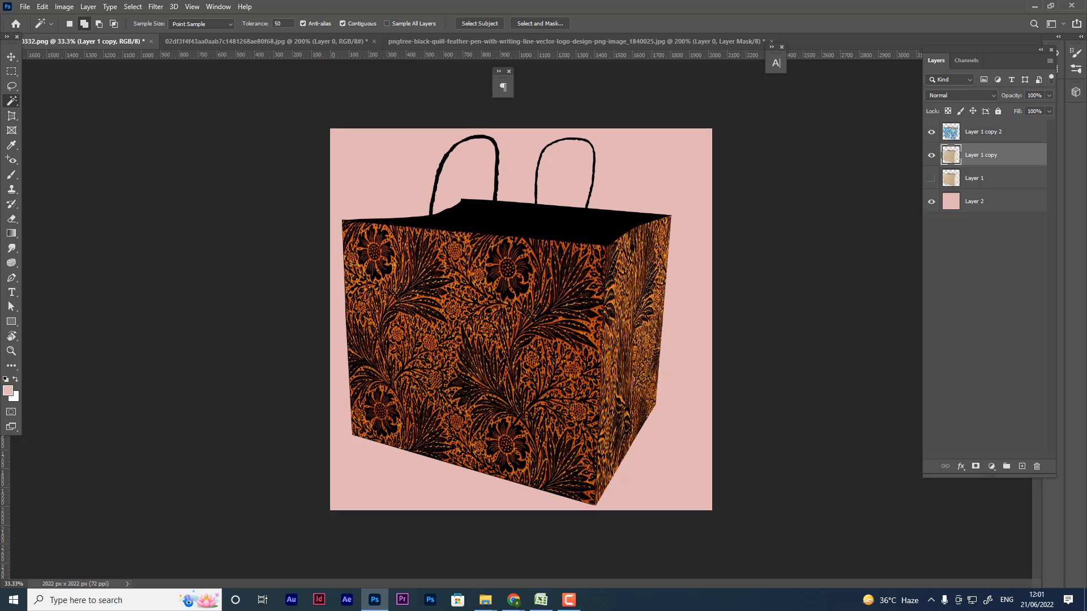
left_click(25, 7)
left_click(35, 29)
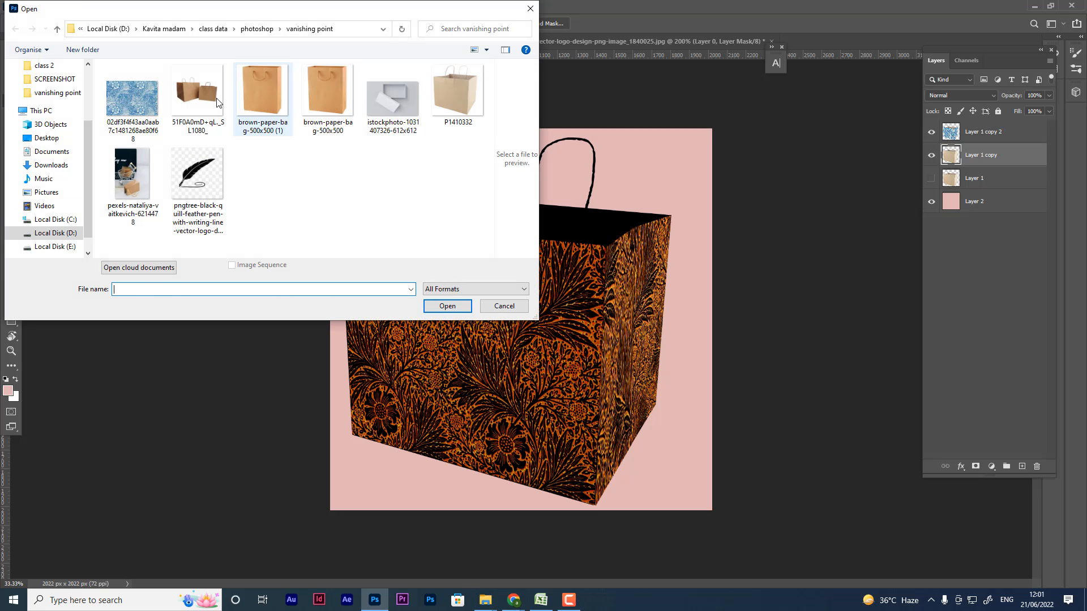
double_click(178, 88)
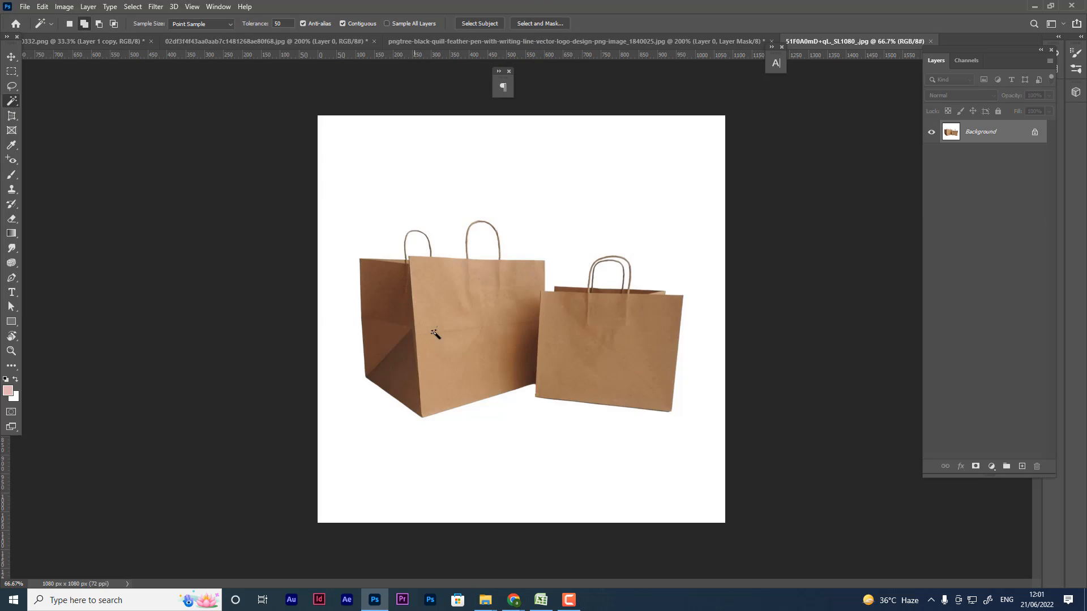
- Duplicate the two-bag image's Background layer twice
key("ctrl+plus")
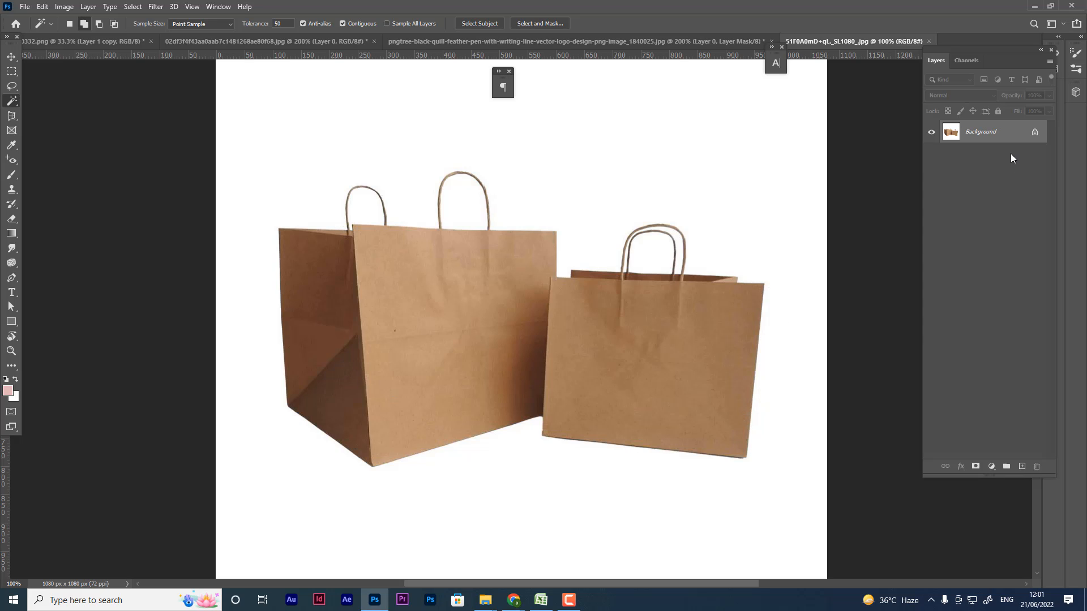
key("ctrl+j")
key("ctrl+j")
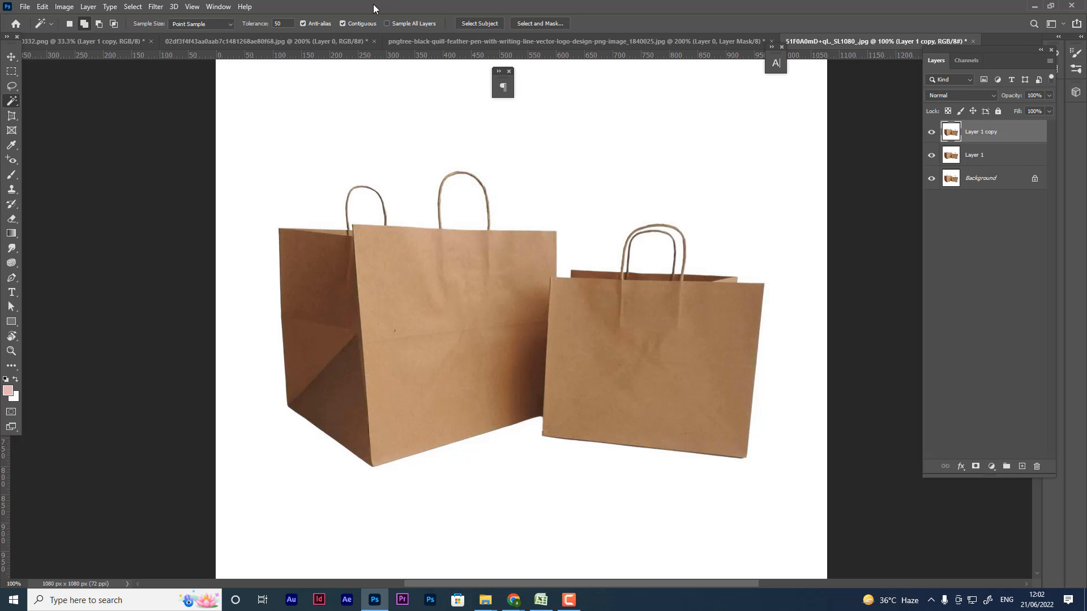
- Open Vanishing Point and create a four-corner perspective plane over the front face of the smaller right-hand bag
left_click(156, 7)
left_click(188, 109)
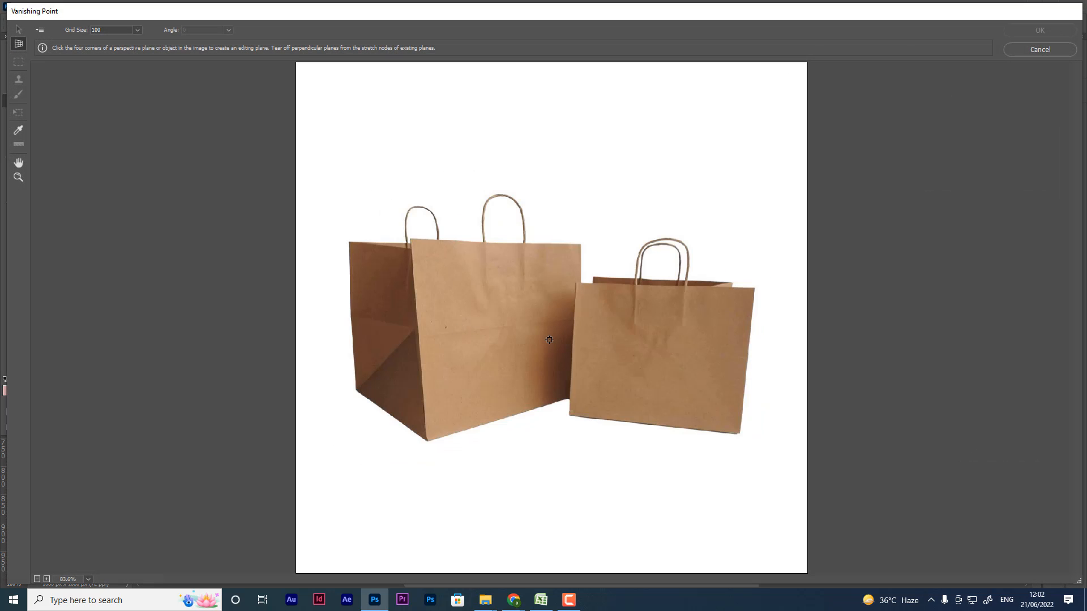
left_click(579, 284)
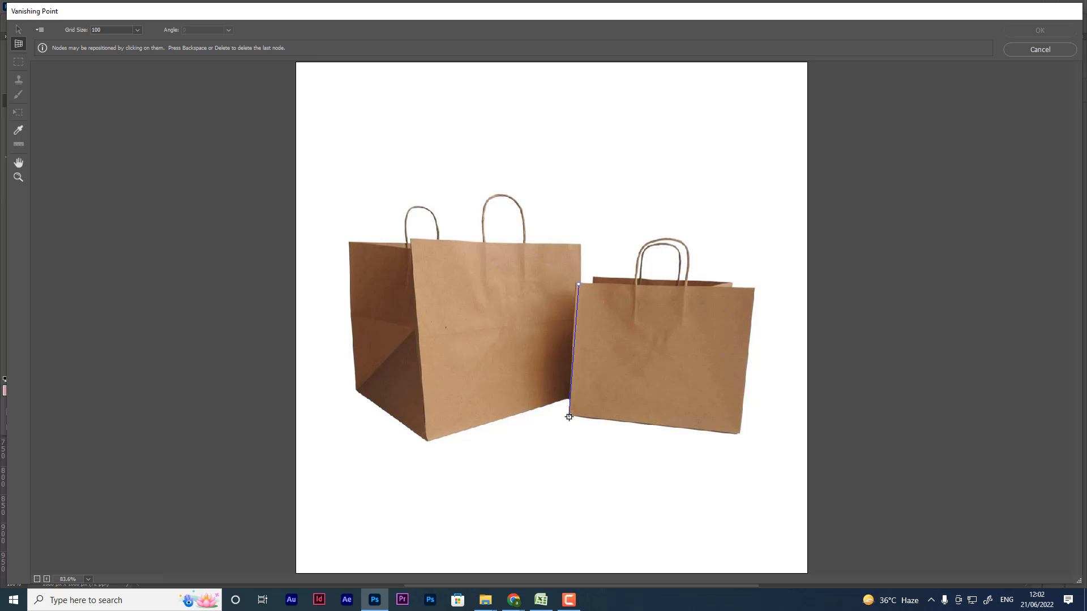
left_click(569, 417)
left_click(741, 435)
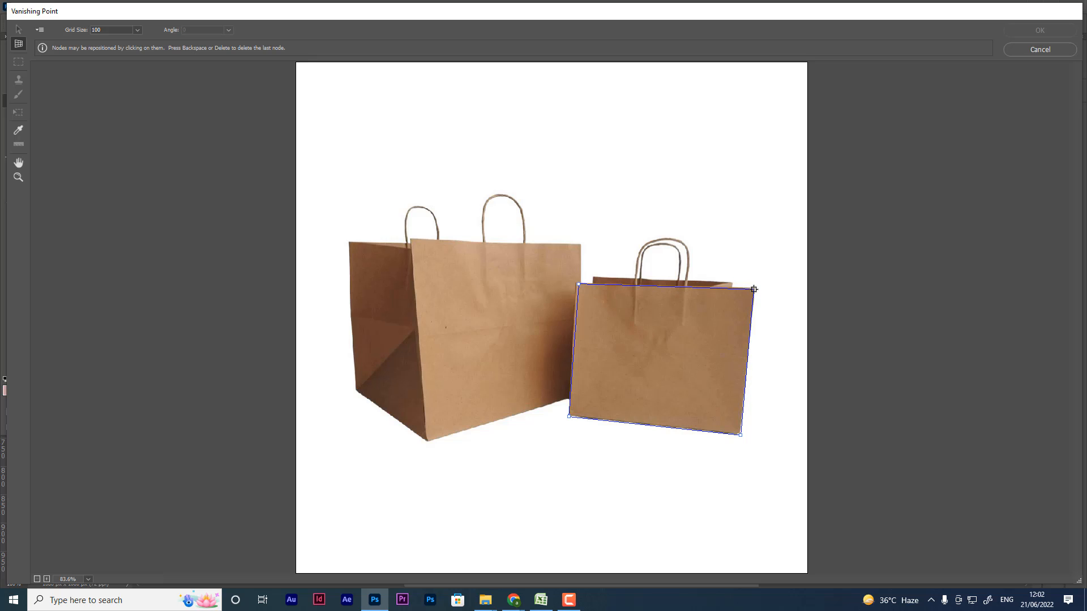
left_click(754, 290)
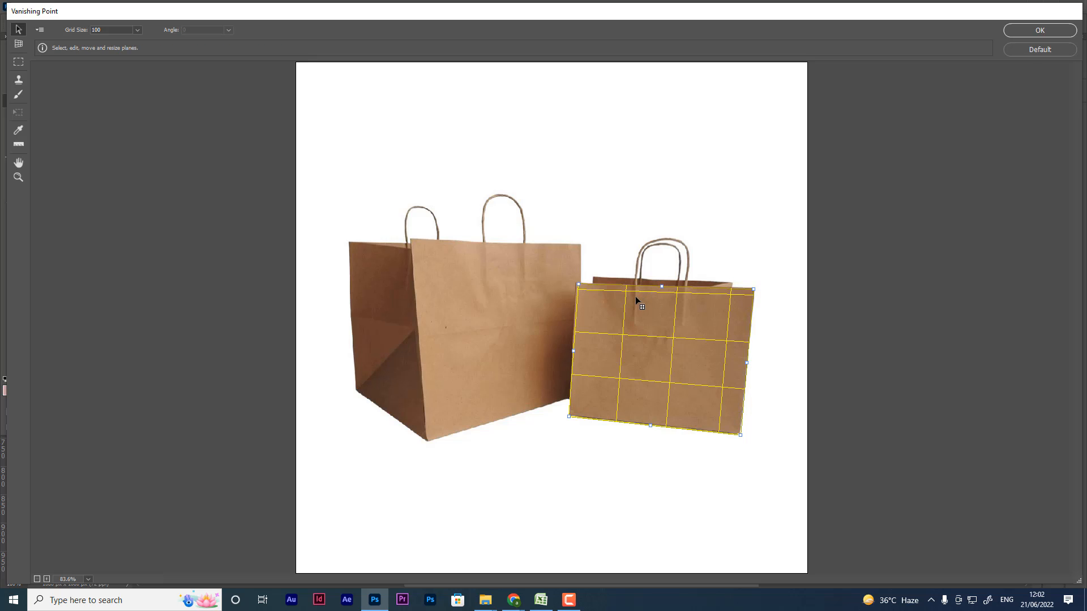
- Align the plane's top-left corner with the smaller bag's top-left corner
key("ctrl+plus")
key("ctrl+plus")
key("ctrl+plus")
key("ctrl+plus")
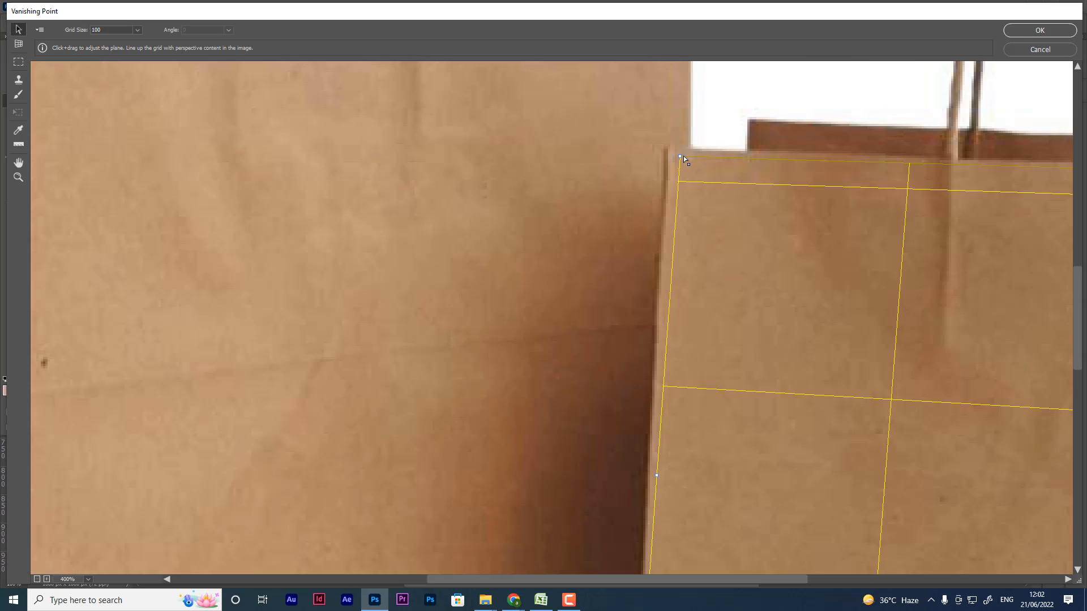
left_click_drag(681, 155, 671, 147)
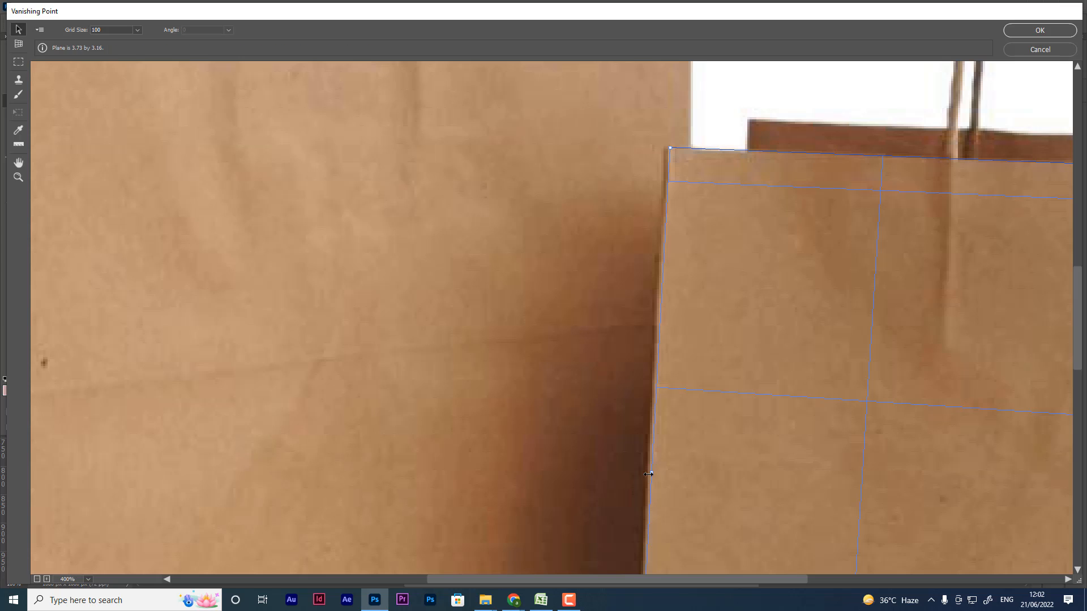
- Fine-tune the left edge of the perspective plane to follow the smaller bag's left edge
left_click_drag(649, 474, 652, 474)
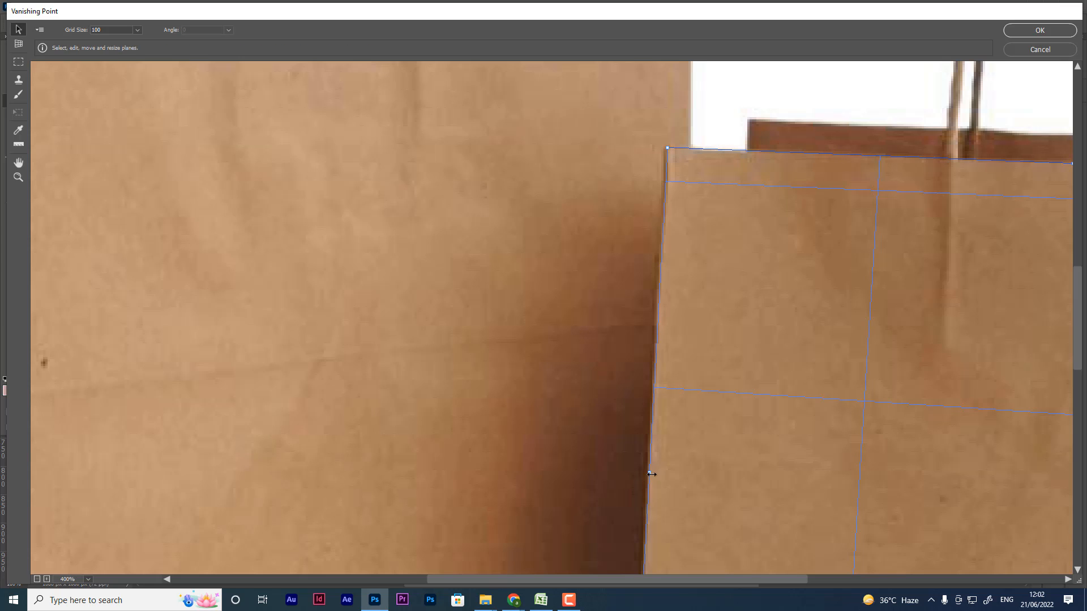
scroll(895, 450, "down", 2)
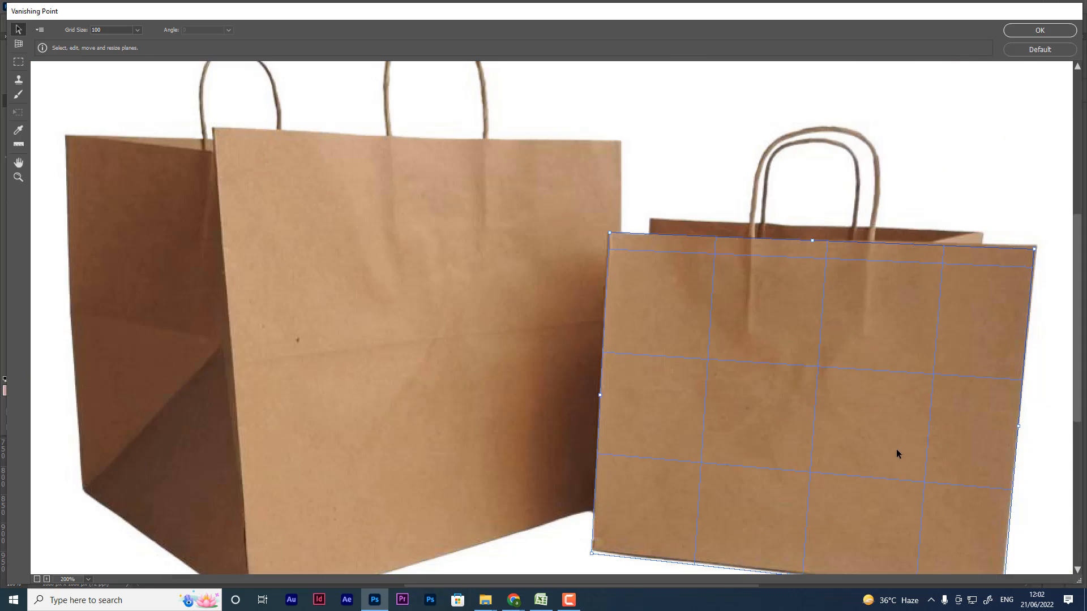
scroll(896, 450, "down", 2)
scroll(896, 451, "up", 1)
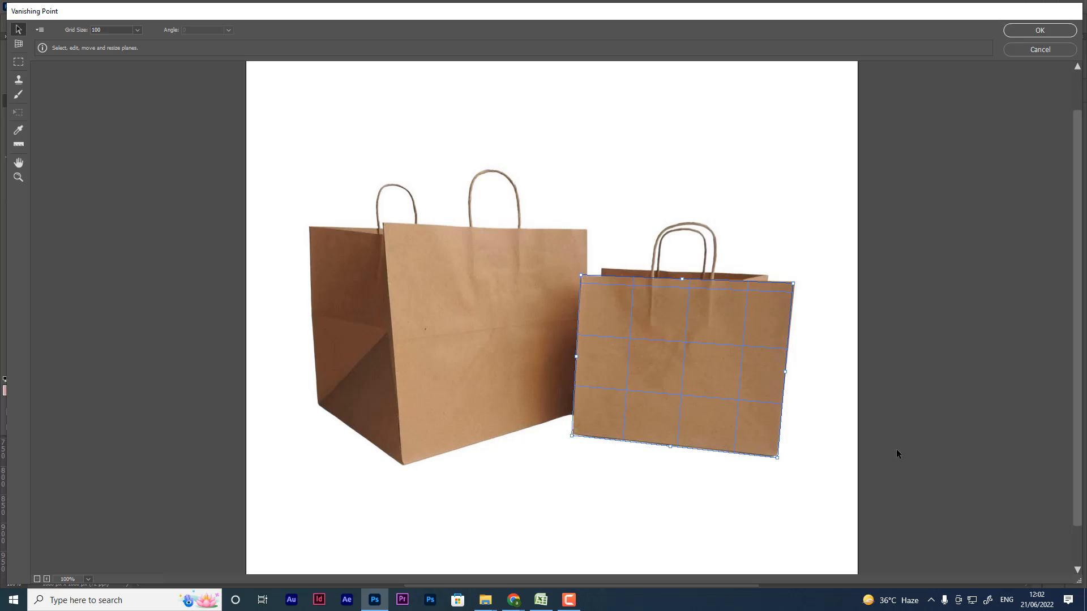
- Paste the blue floral pattern and position it in the plane so it covers the smaller bag's front face
key("ctrl+v")
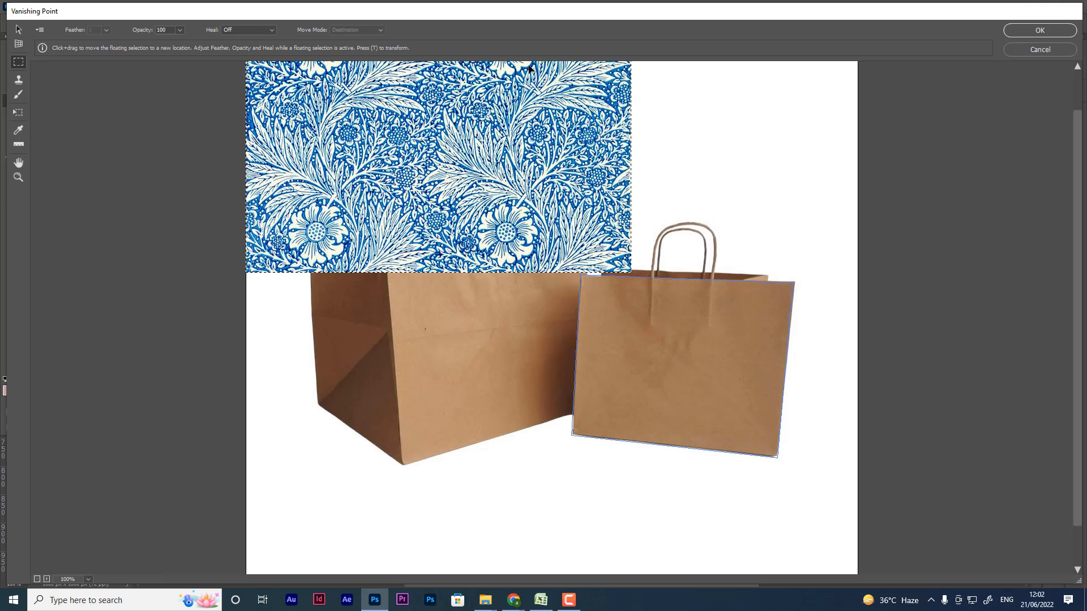
left_click_drag(452, 125, 672, 339)
left_click_drag(677, 354, 664, 380)
left_click(788, 277)
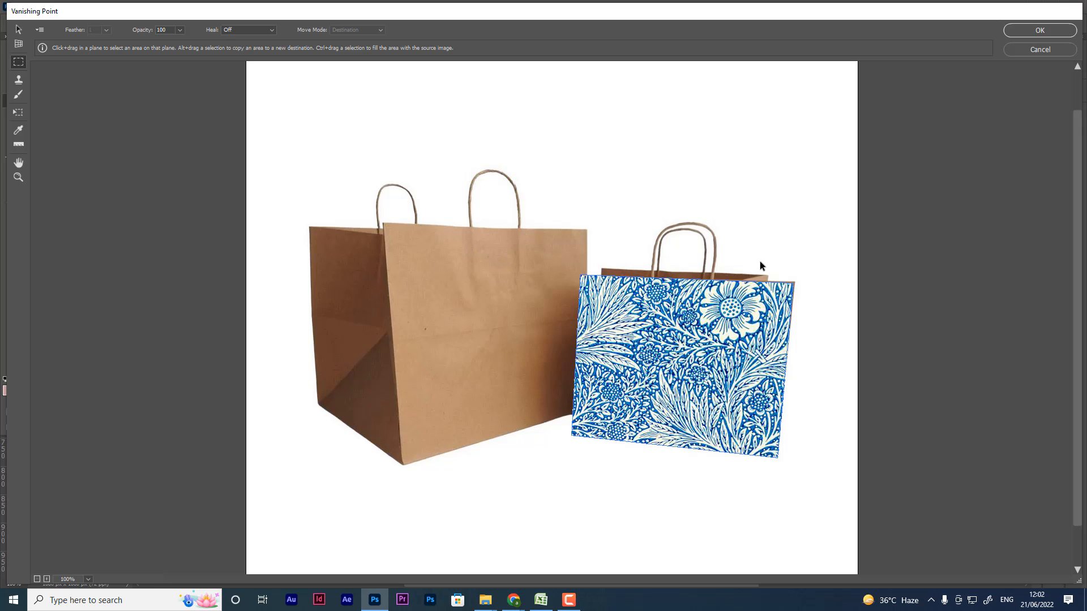
- Create a second four-corner plane over the small inner side flap at the smaller bag's top-right opening
left_click(19, 44)
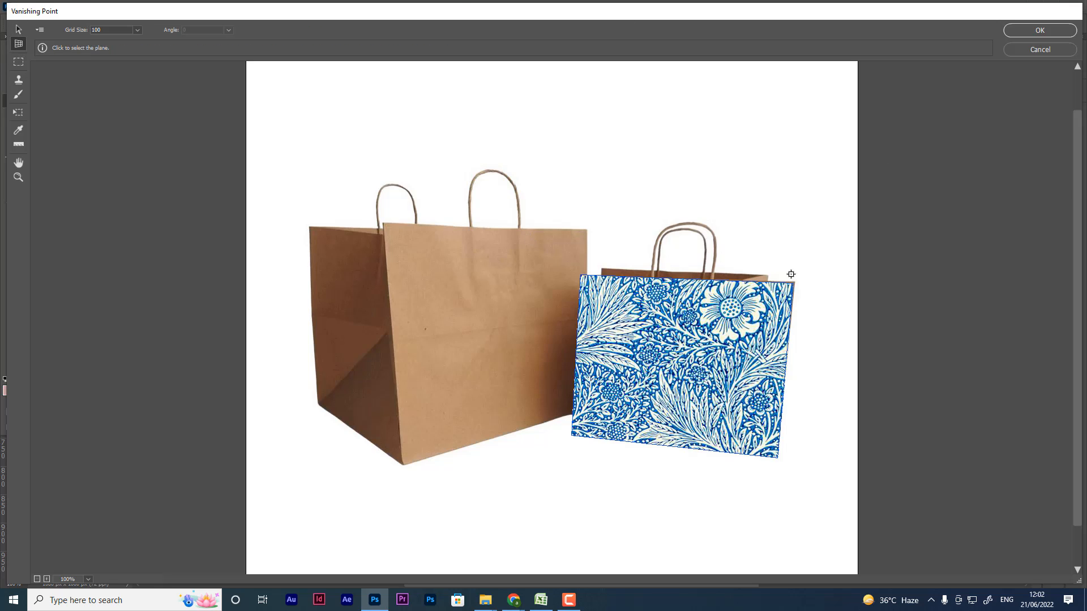
key("ctrl+plus")
key("ctrl+plus")
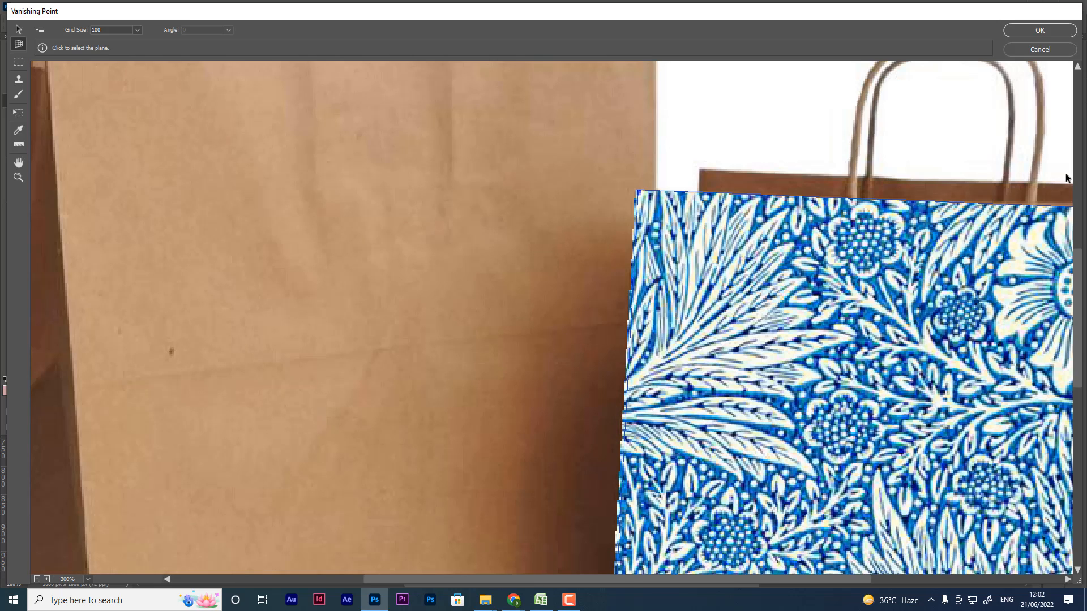
left_click_drag(807, 580, 977, 574)
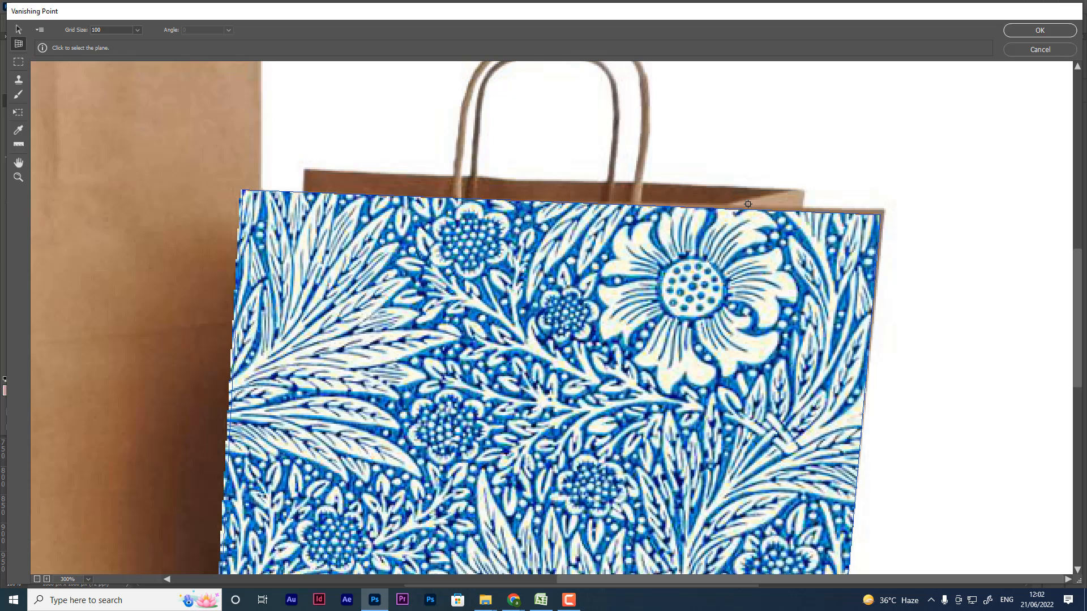
left_click(725, 205)
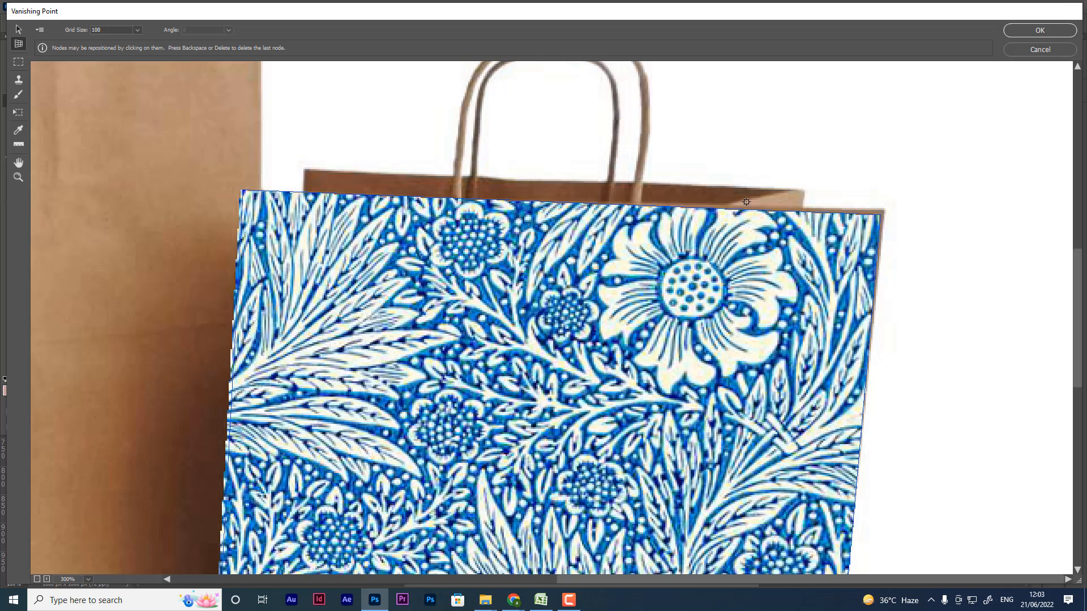
left_click(805, 191)
left_click(803, 209)
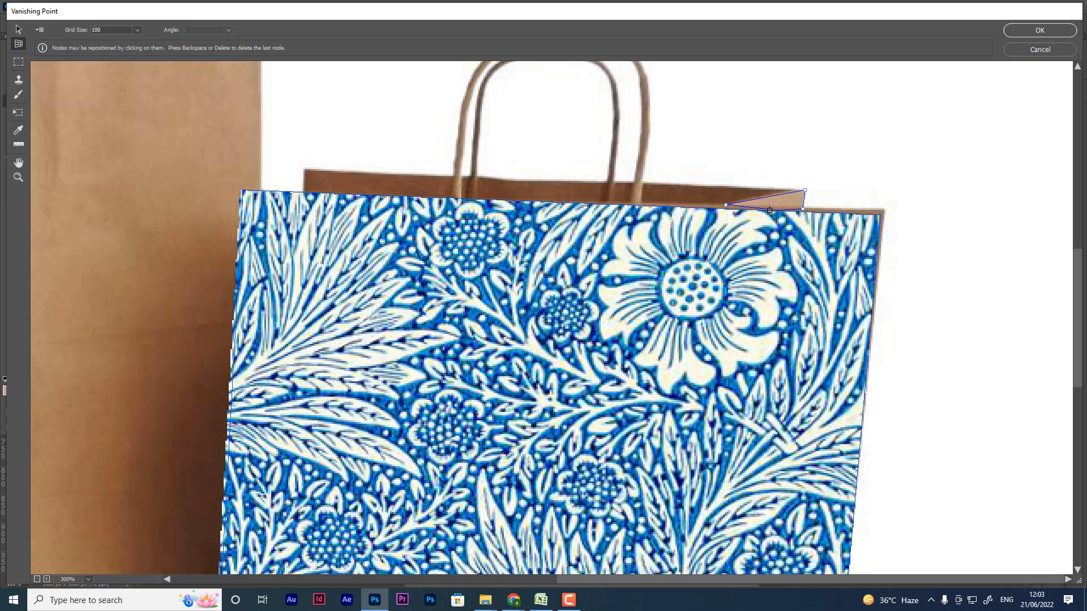
left_click(730, 208)
key("v")
key("alt")
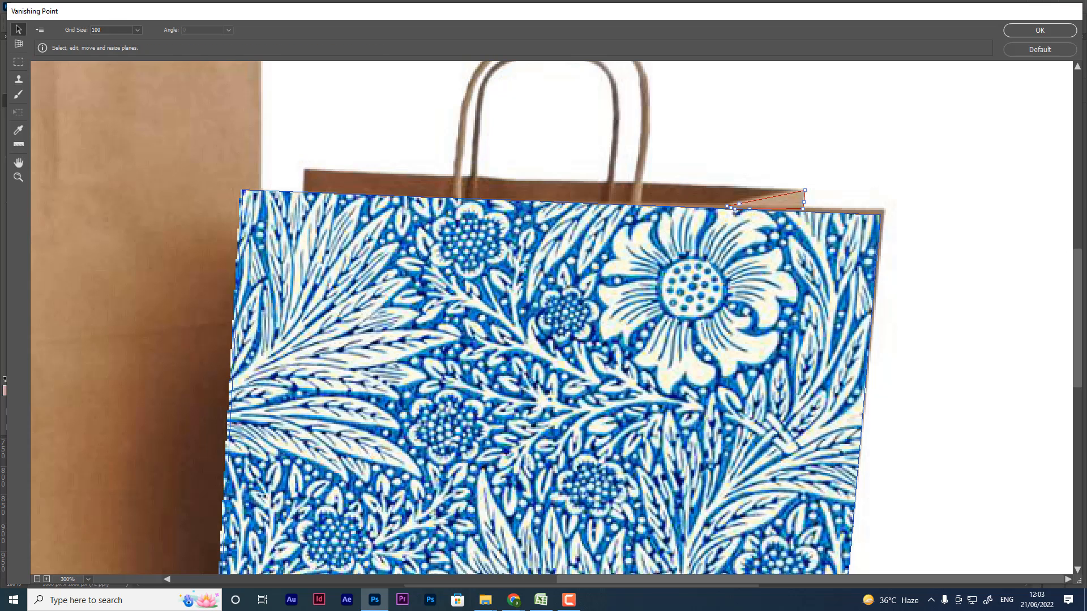
- Paste the floral pattern again and shrink it to a small strip over the smaller bag's inner side flap
key("ctrl+v")
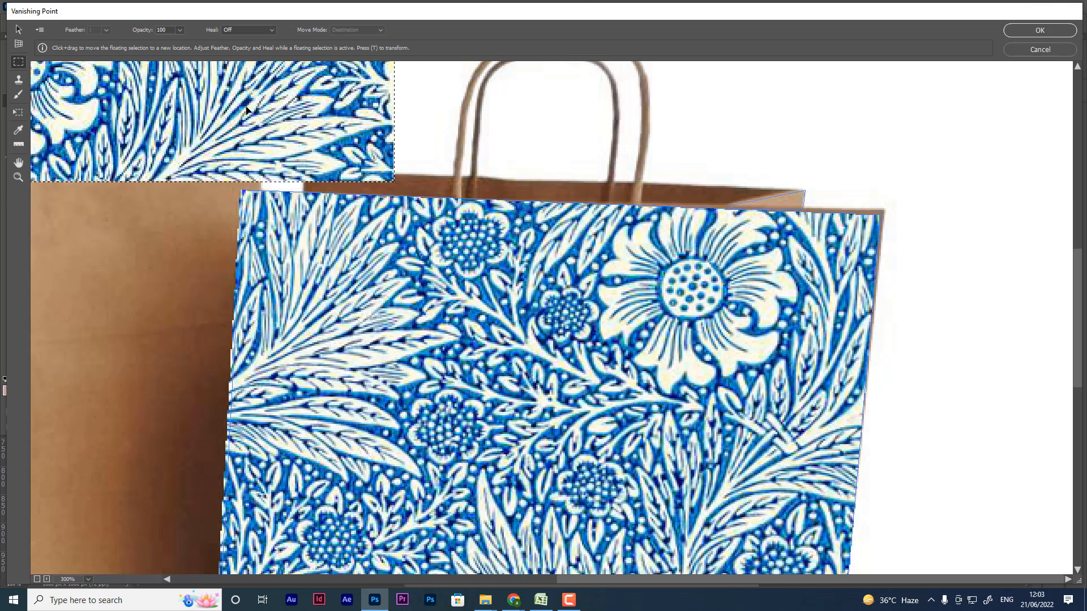
left_click_drag(737, 183, 779, 191)
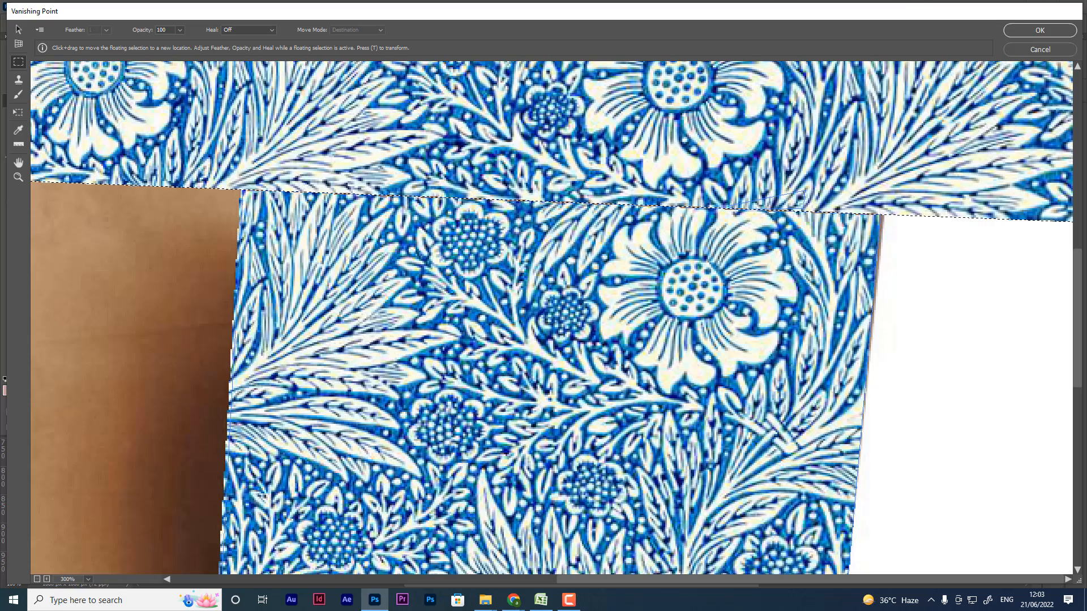
scroll(632, 318, "down", 5)
scroll(552, 318, "up", 1)
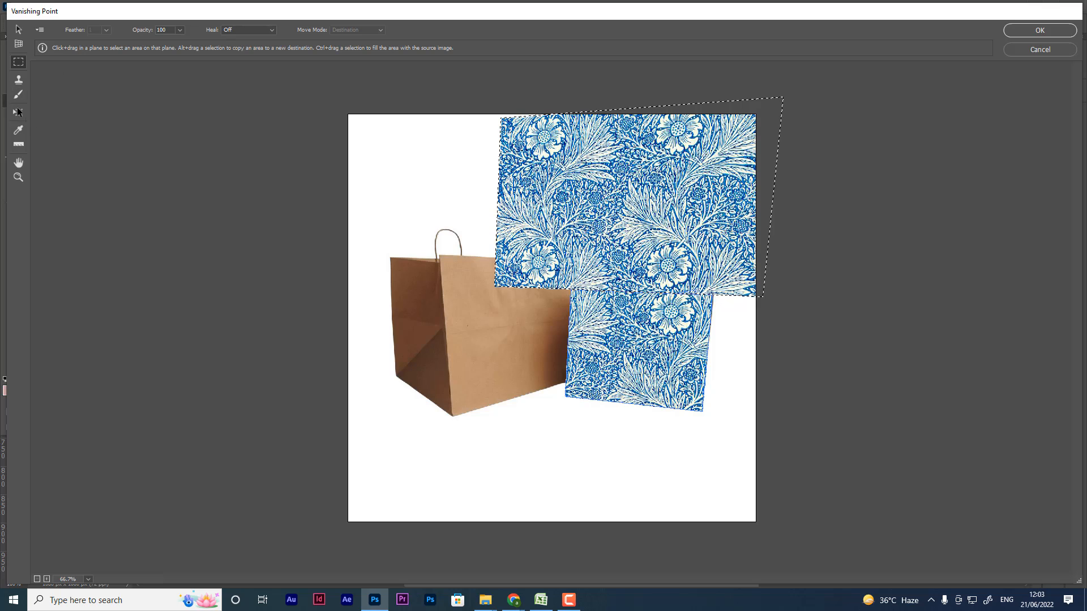
left_click(19, 112)
left_click_drag(546, 152, 691, 286)
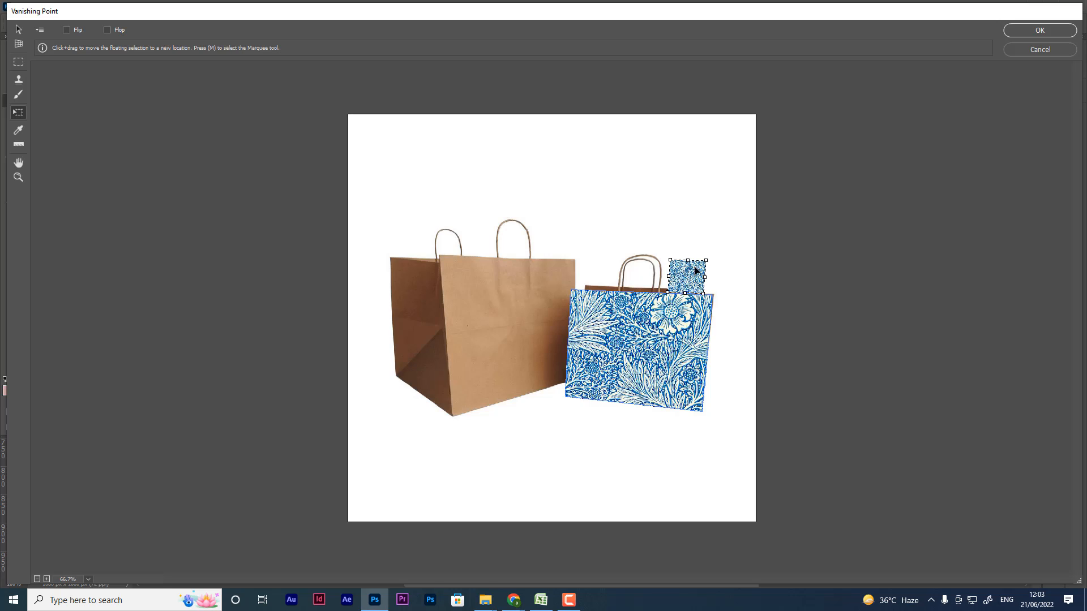
left_click_drag(687, 260, 688, 290)
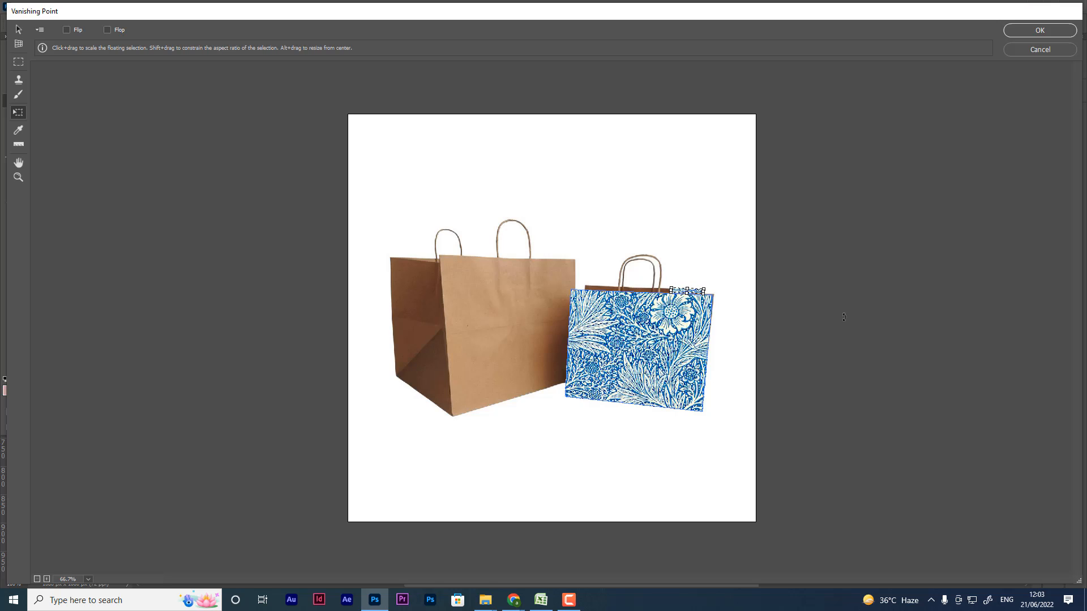
- Narrow the pattern strip to fit the inner side flap more closely and apply the Vanishing Point edits
key("ctrl+plus")
key("ctrl+plus")
key("ctrl+plus")
key("ctrl+plus")
key("ctrl+plus")
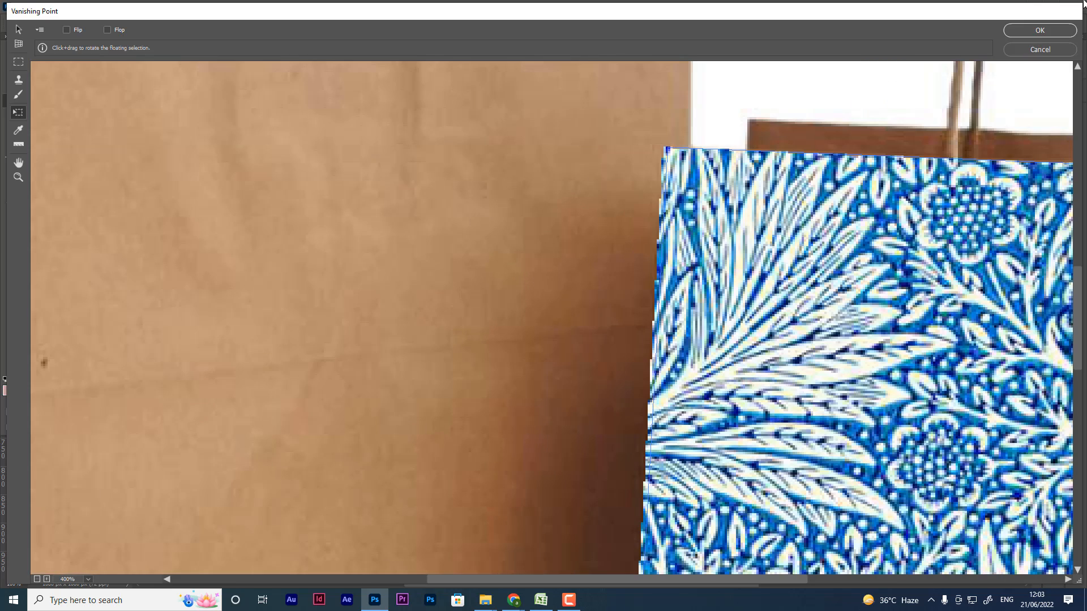
left_click_drag(633, 581, 854, 580)
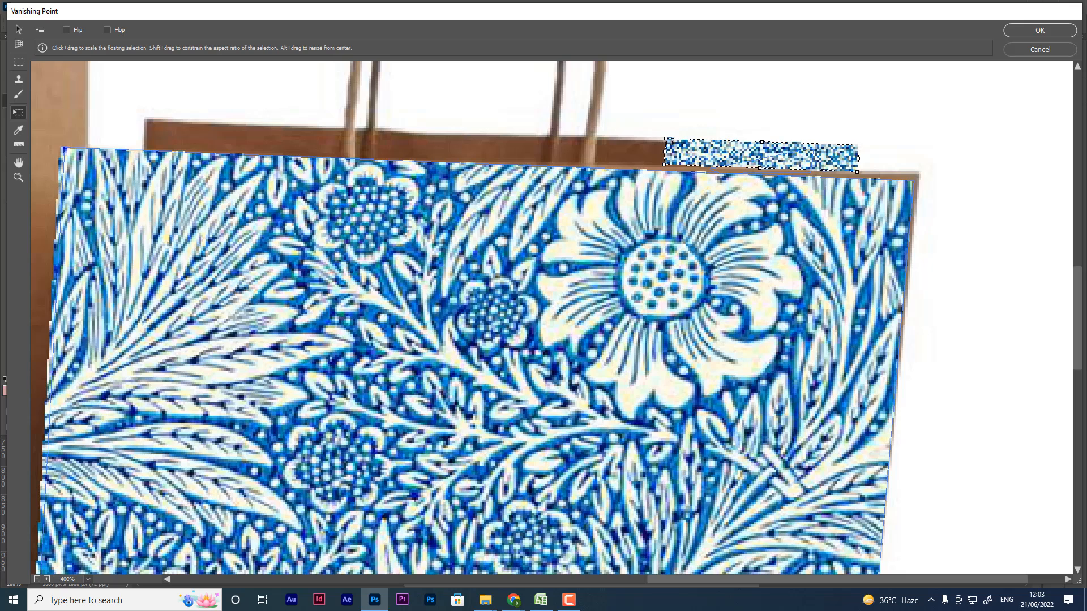
left_click_drag(665, 139, 719, 166)
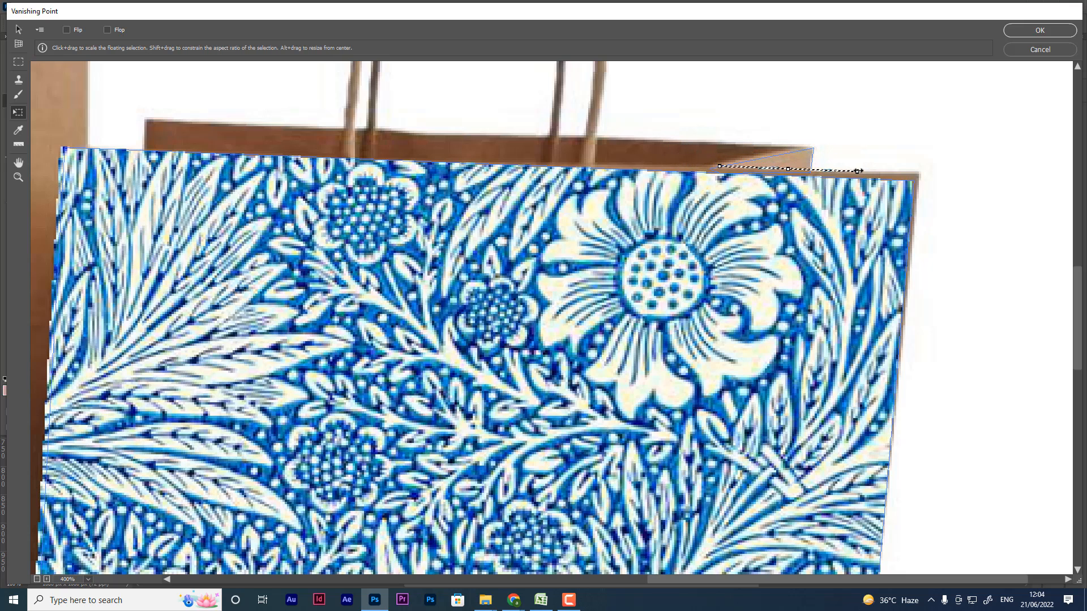
left_click_drag(858, 170, 854, 146)
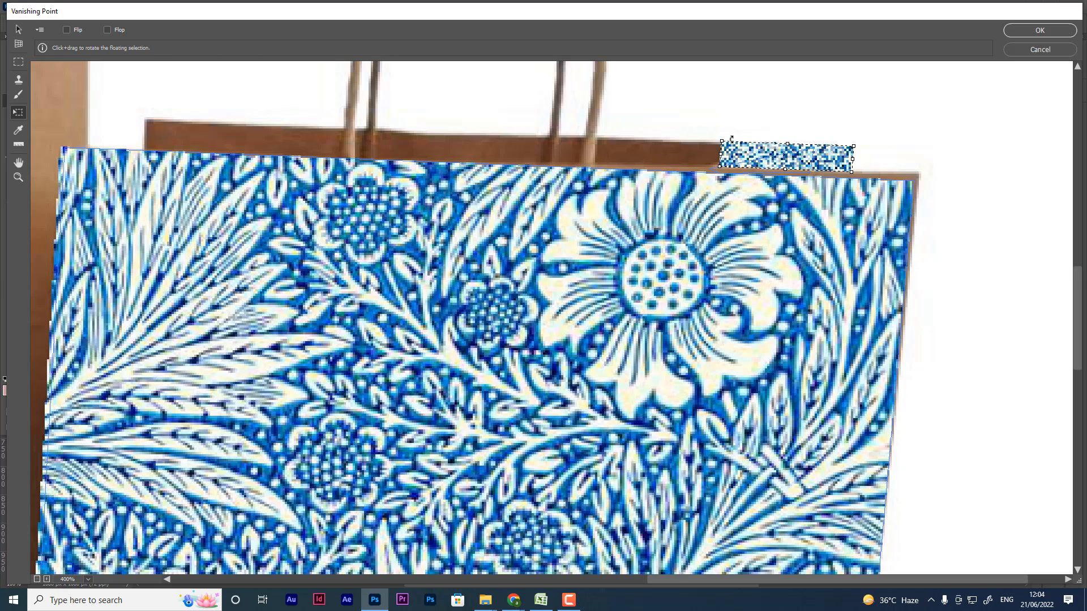
key("ctrl+minus")
key("ctrl+minus")
key("ctrl+minus")
key("ctrl+minus")
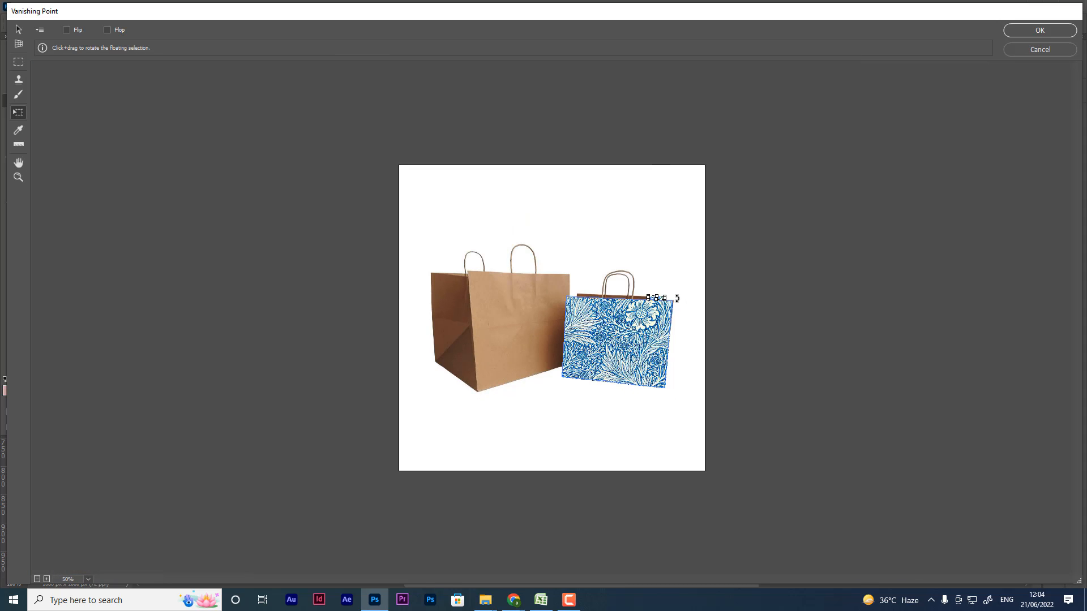
key("Return")
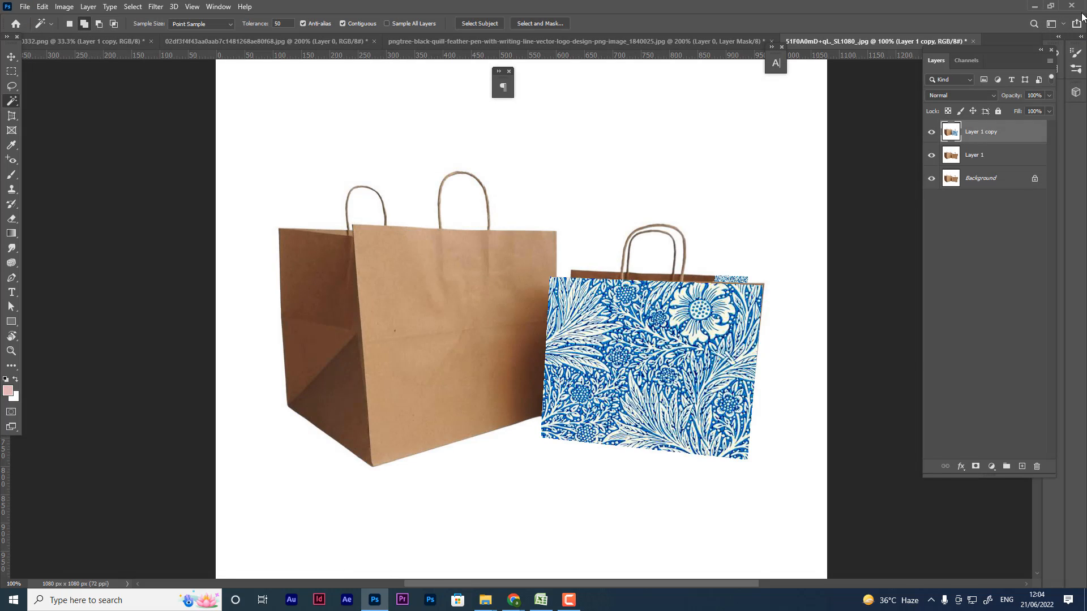
- Preview blend modes such as Lighter Color for Layer 1 copy on the smaller bag
key("ctrl+plus")
left_click_drag(480, 583, 613, 552)
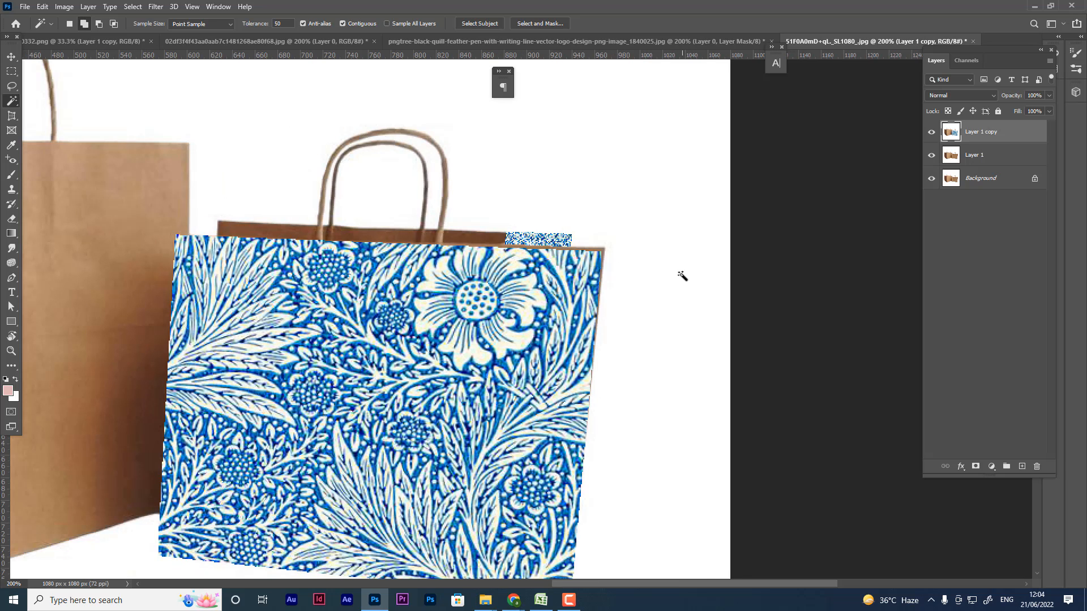
left_click(972, 94)
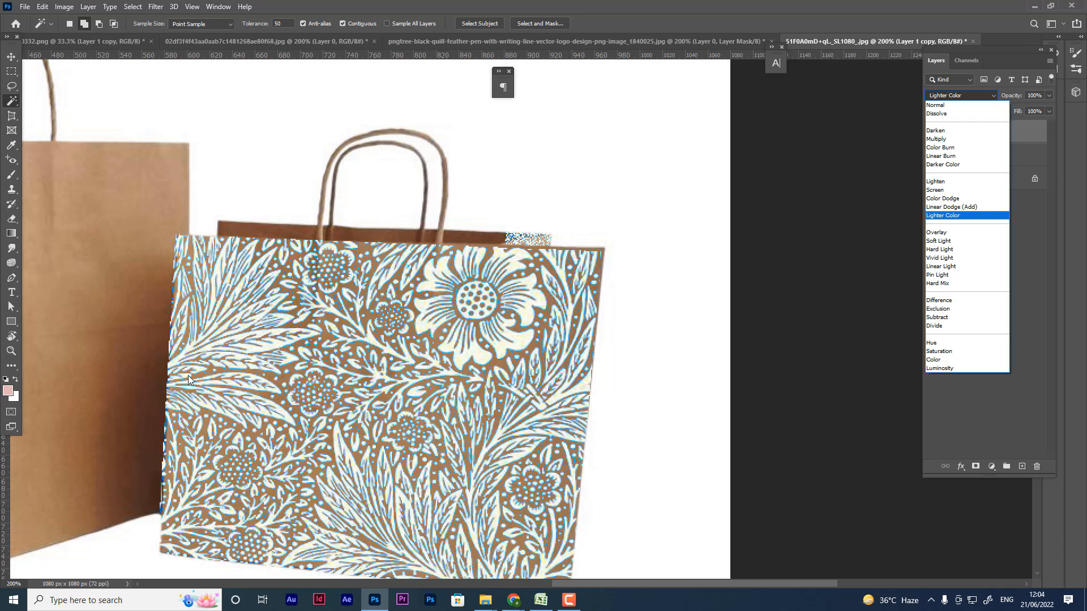
left_click(618, 582)
left_click_drag(615, 582, 450, 546)
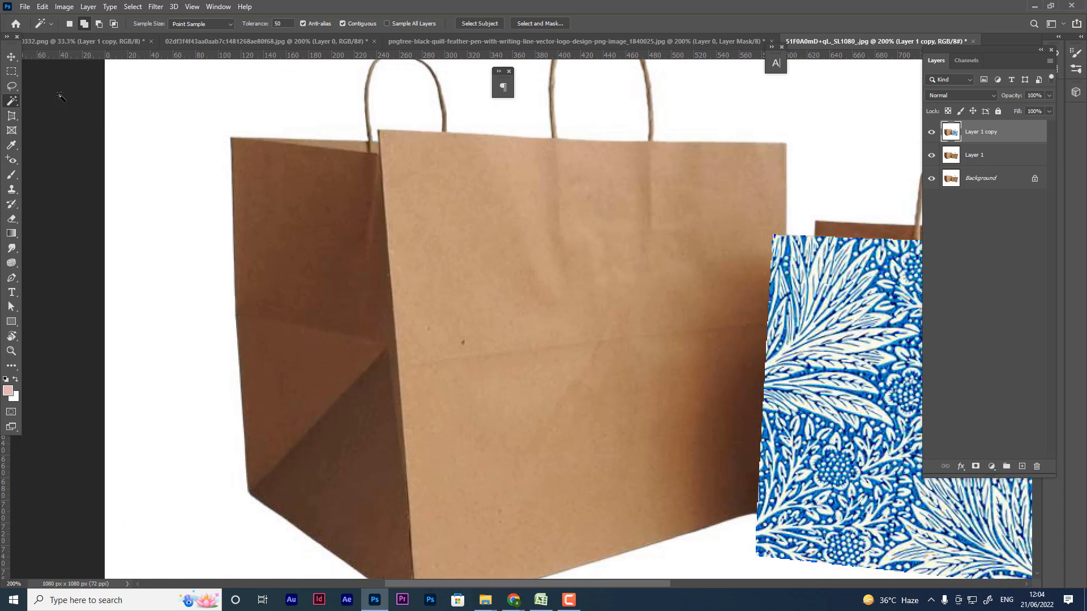
- Reopen Vanishing Point on Layer 1 copy and place a four-corner plane spanning the larger bag's side and front faces
left_click(981, 162)
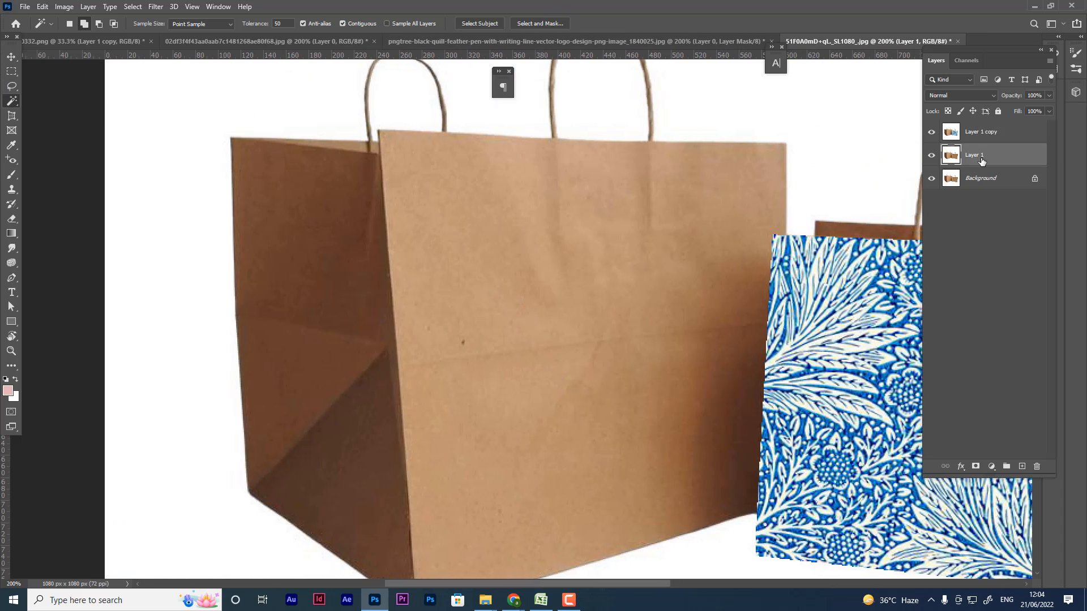
left_click(1014, 133)
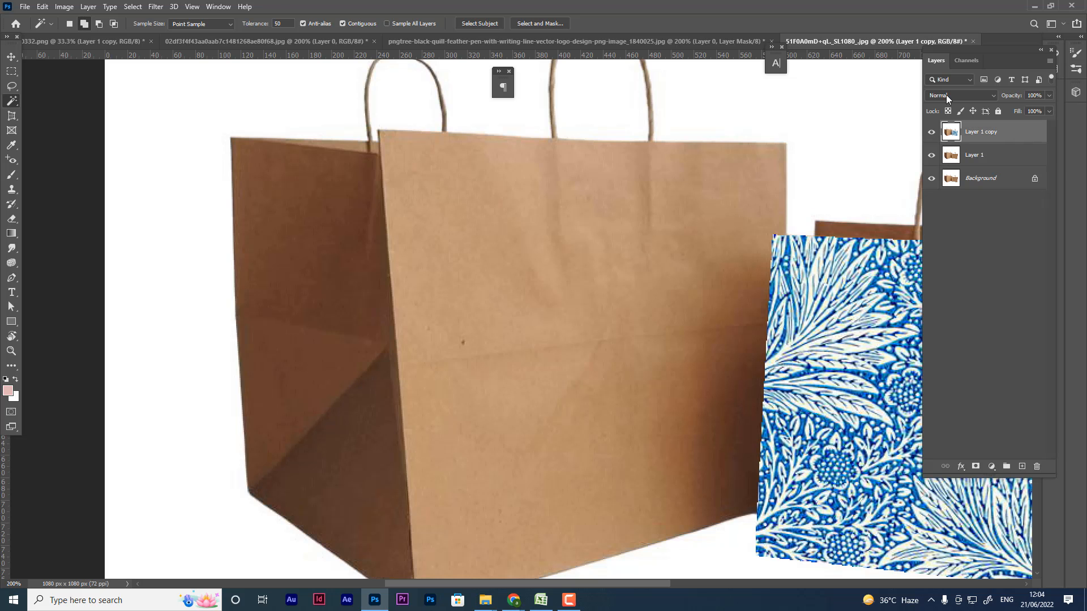
left_click(156, 7)
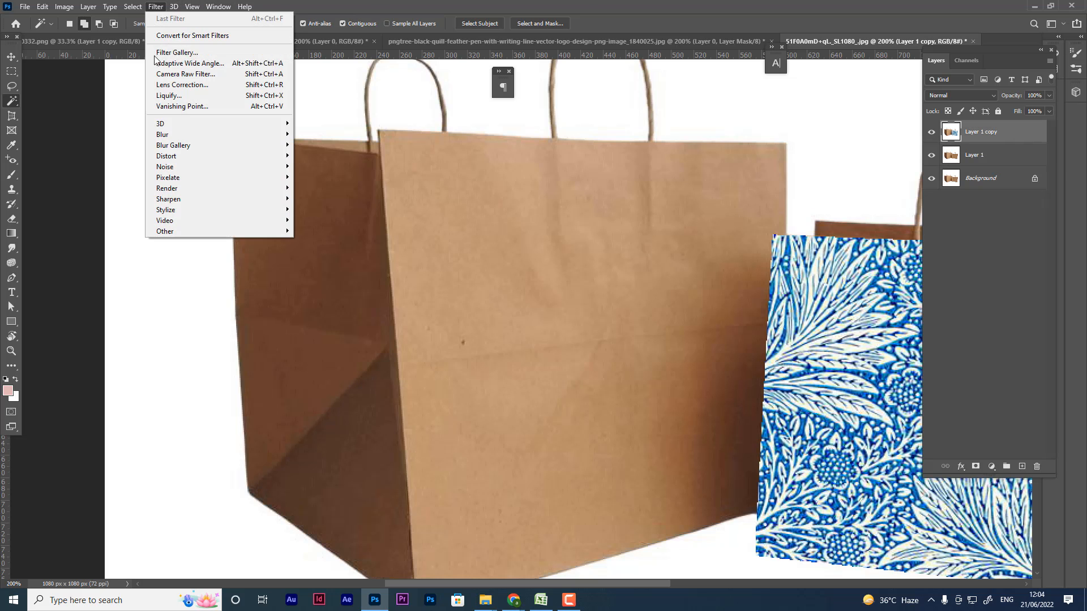
left_click(170, 115)
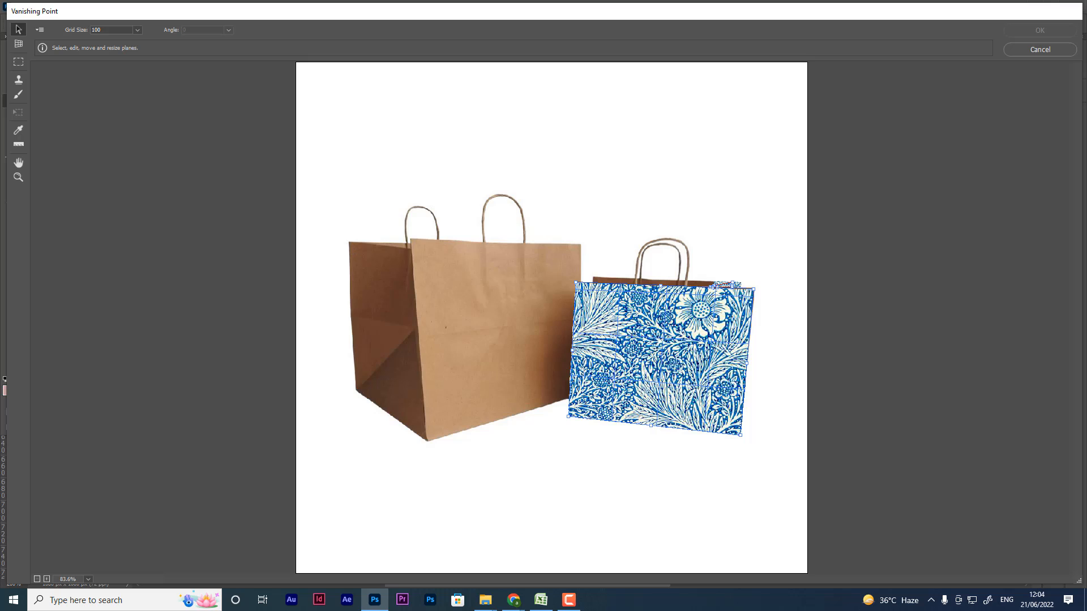
left_click(18, 43)
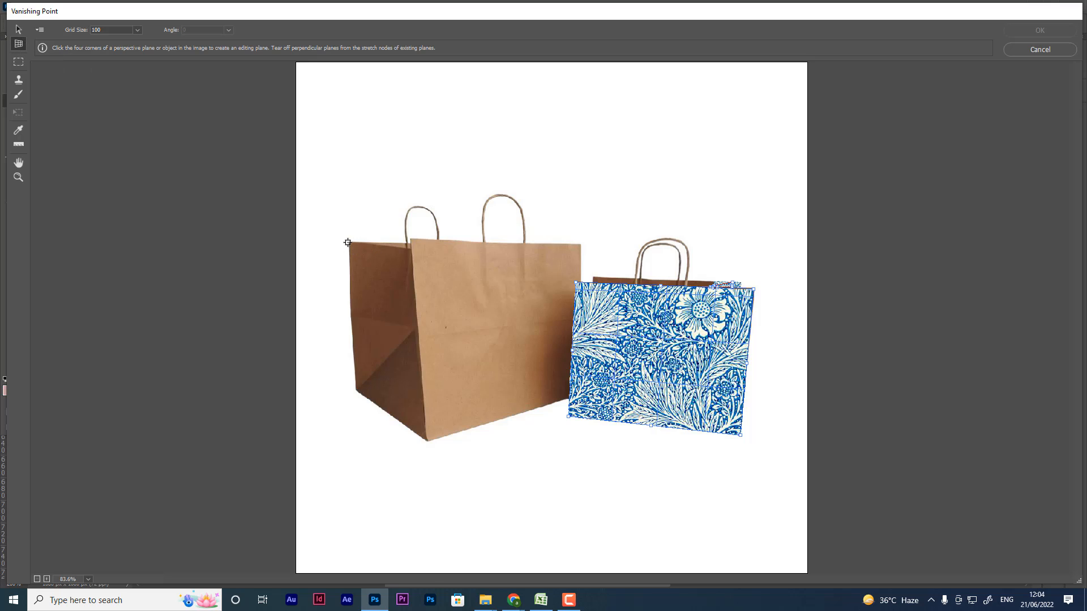
left_click(347, 242)
left_click(355, 391)
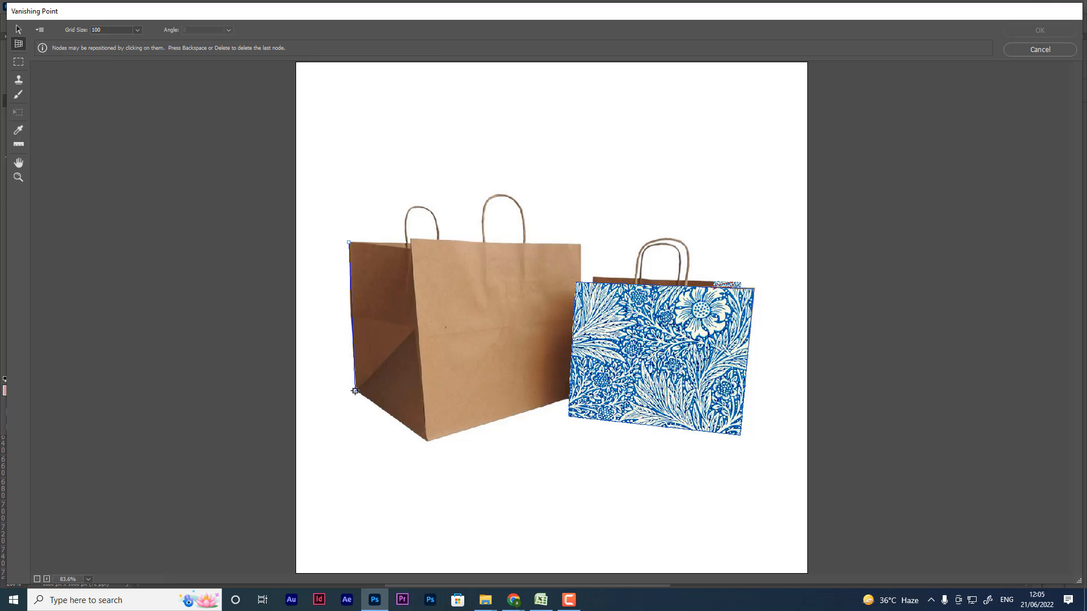
left_click(426, 442)
left_click(571, 394)
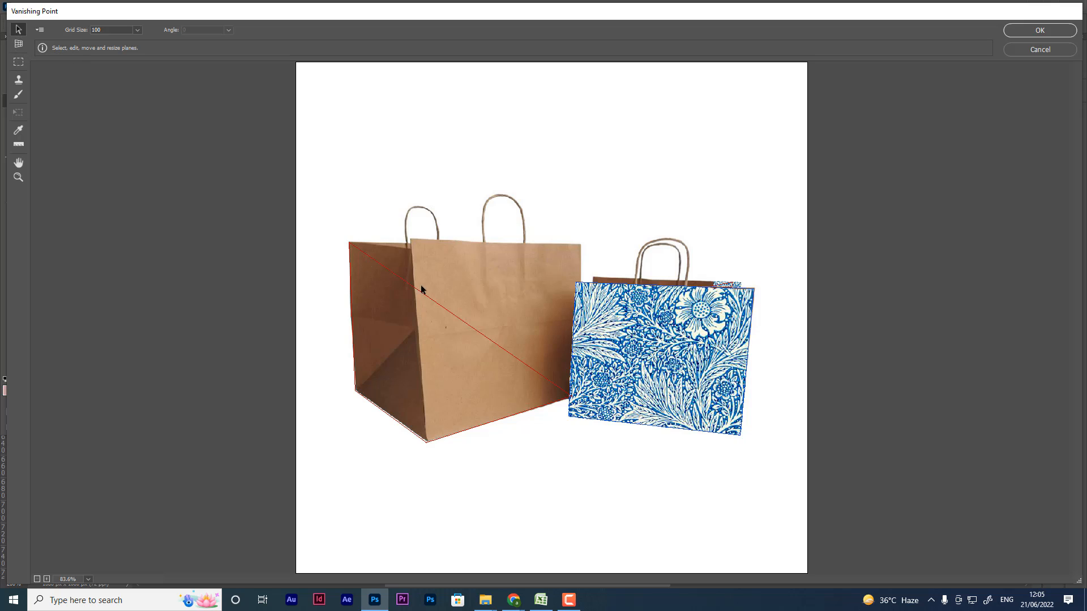
left_click_drag(356, 258, 356, 340)
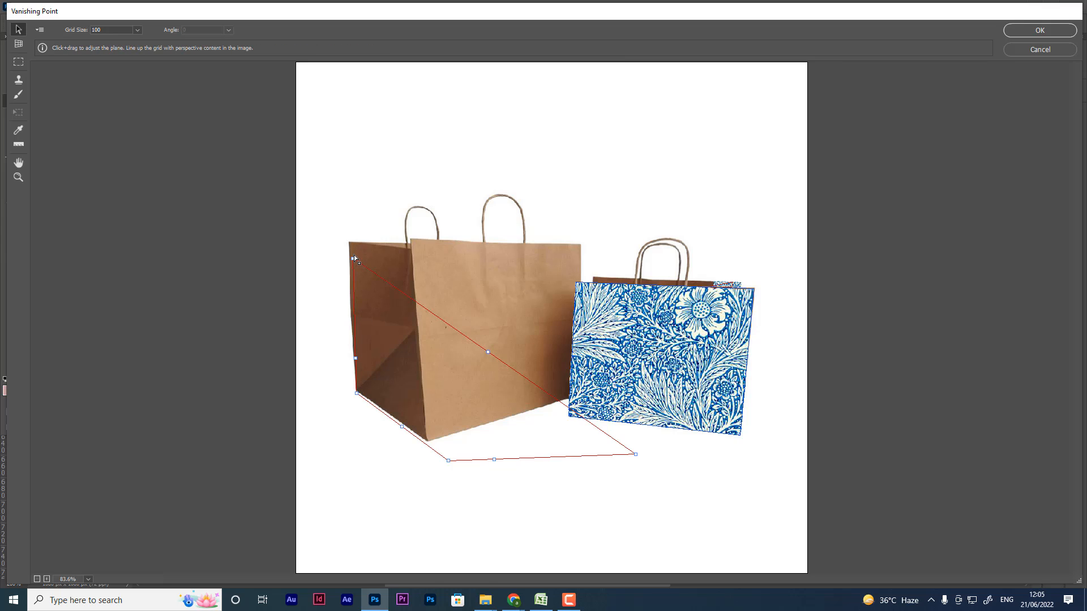
left_click_drag(354, 258, 348, 240)
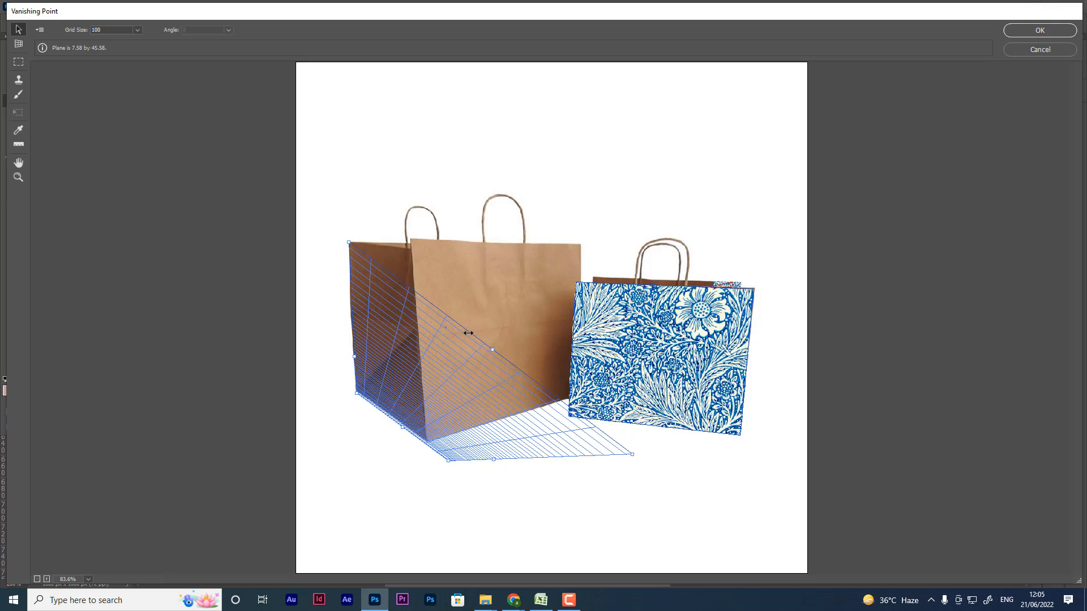
left_click_drag(636, 454, 585, 251)
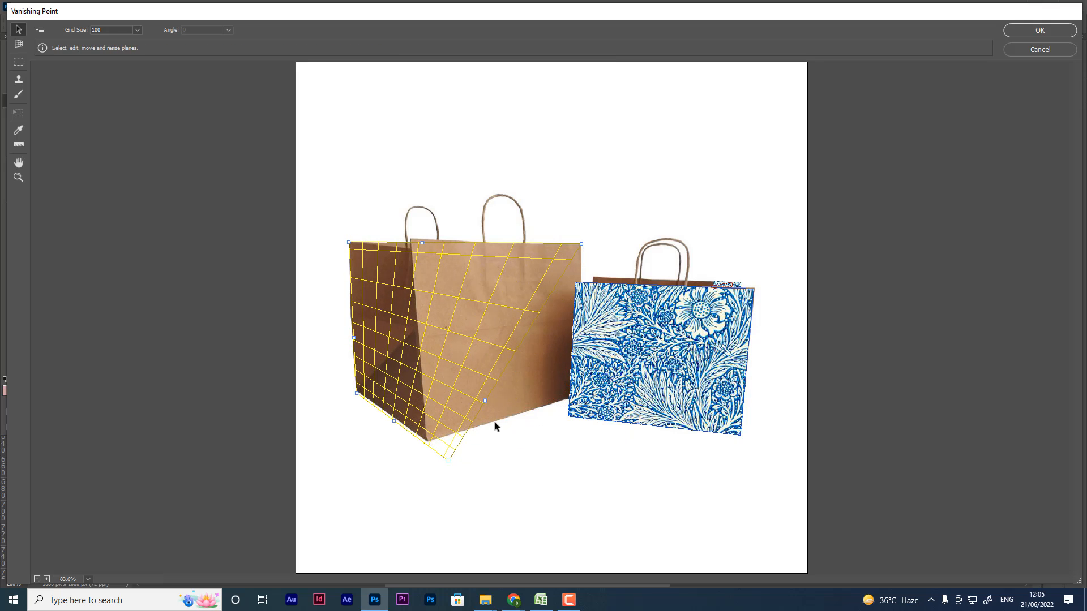
left_click_drag(451, 463, 573, 400)
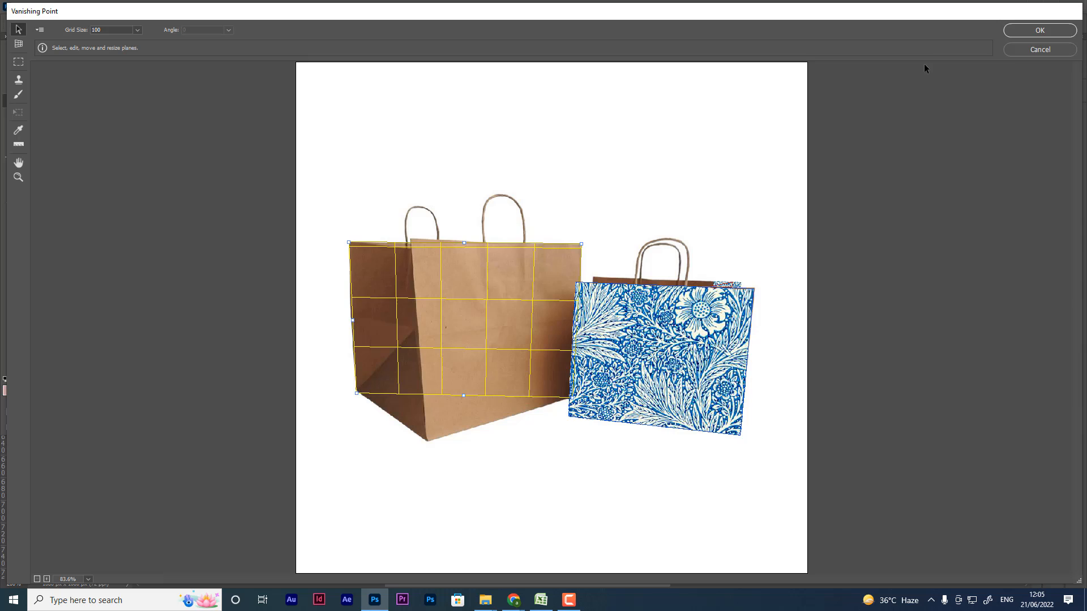
left_click(1041, 48)
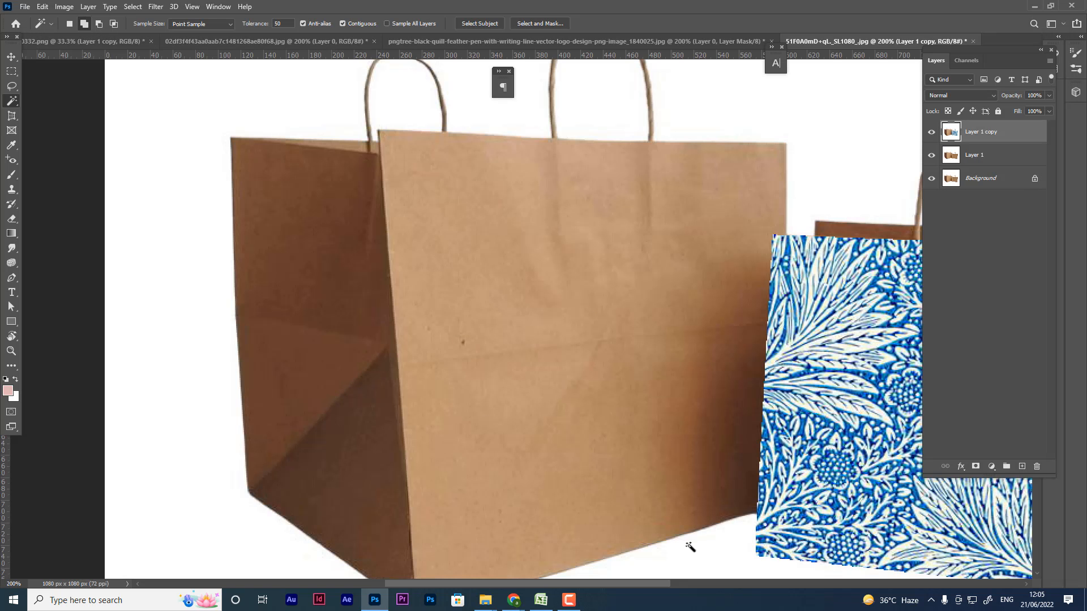
- Return to Photoshop and open the yellow room drawing Capture.PNG
left_click(569, 600)
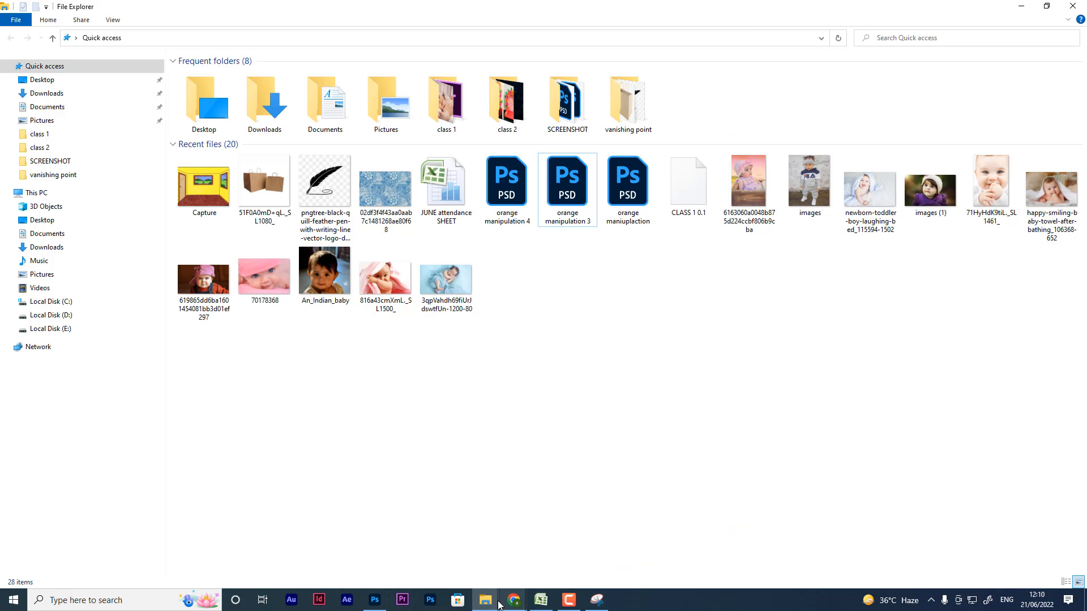
left_click(375, 600)
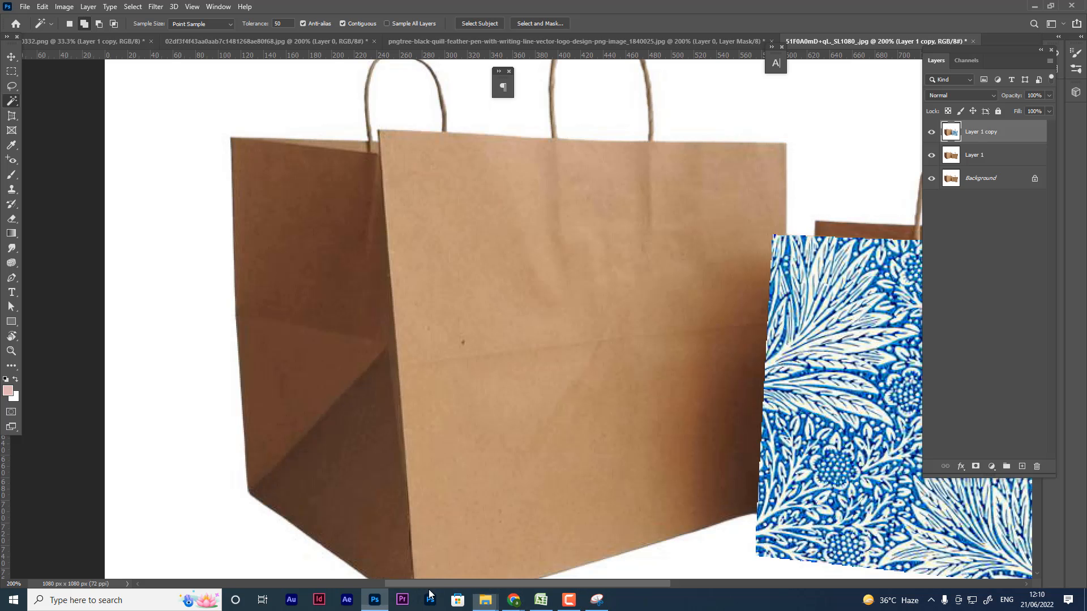
left_click(26, 6)
left_click(37, 29)
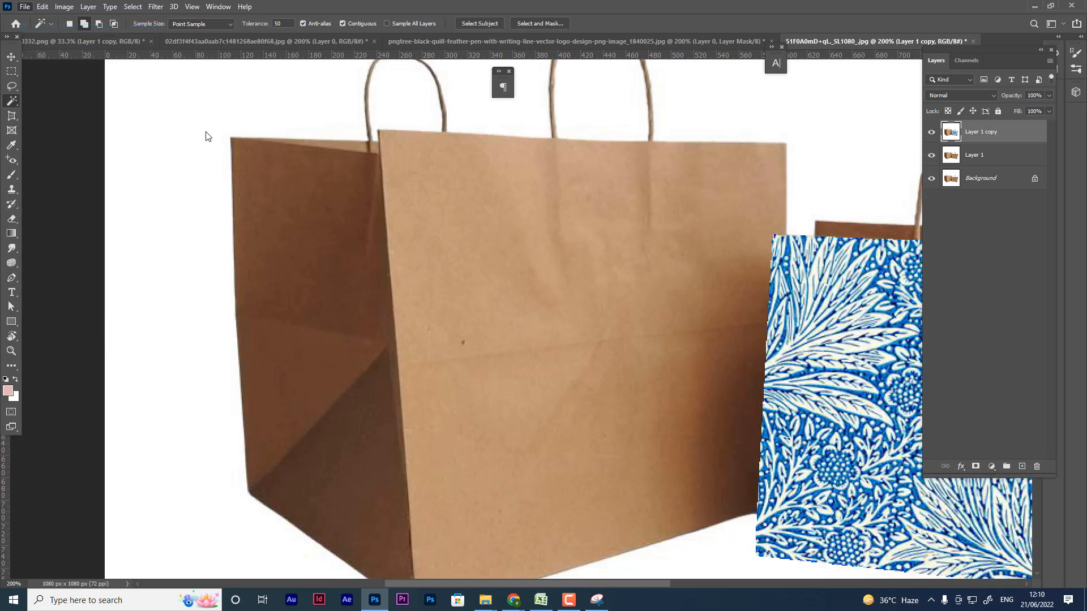
double_click(387, 97)
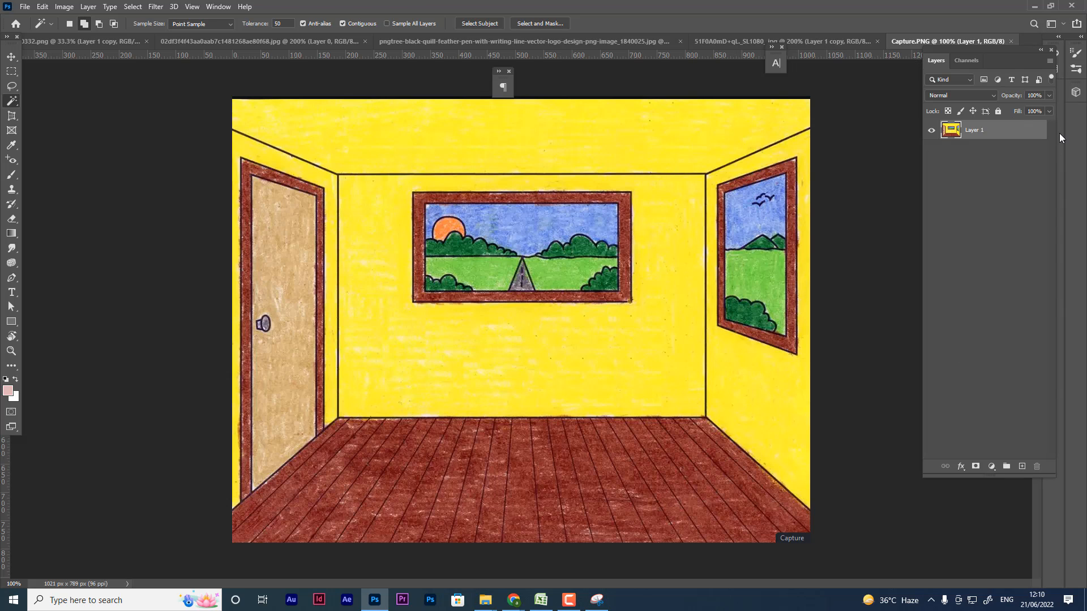
- Duplicate Layer 1 of the room drawing three times
key("ctrl+j")
key("ctrl+j")
key("ctrl+j")
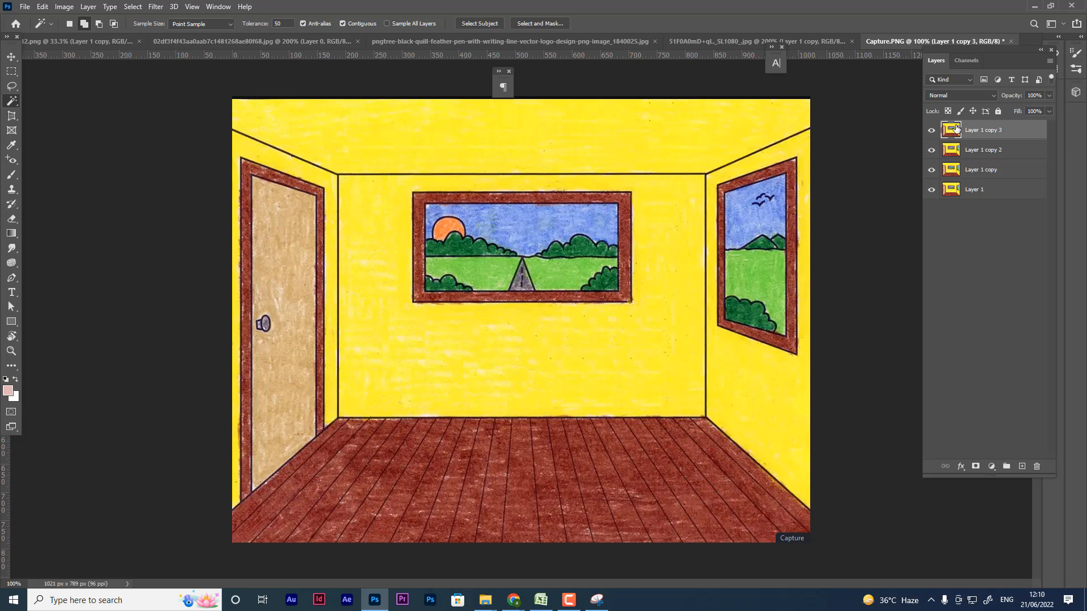
left_click(155, 7)
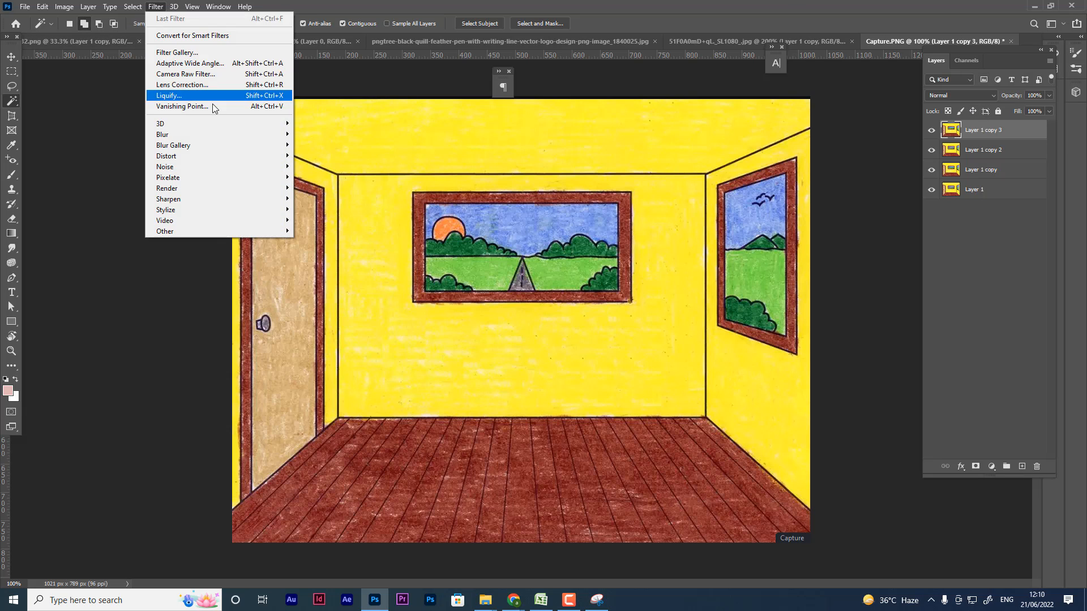
left_click(212, 104)
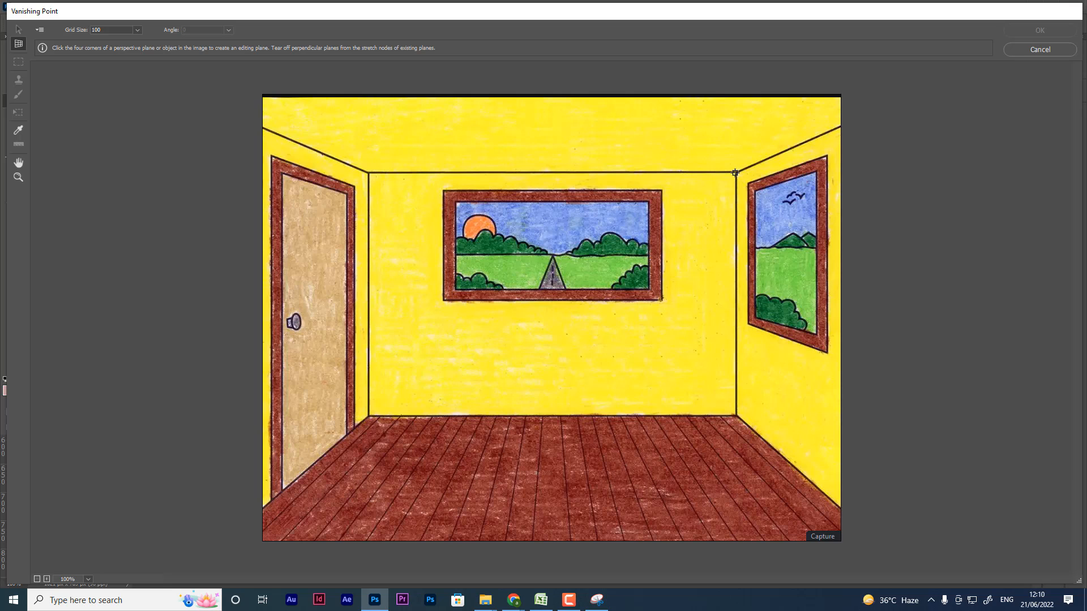
left_click(735, 172)
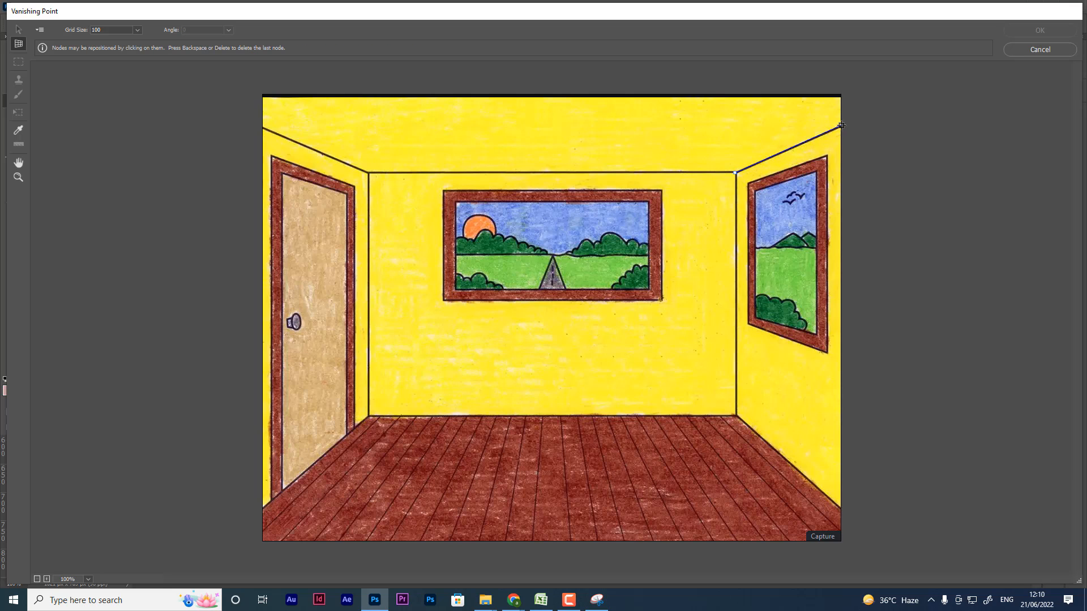
left_click(842, 125)
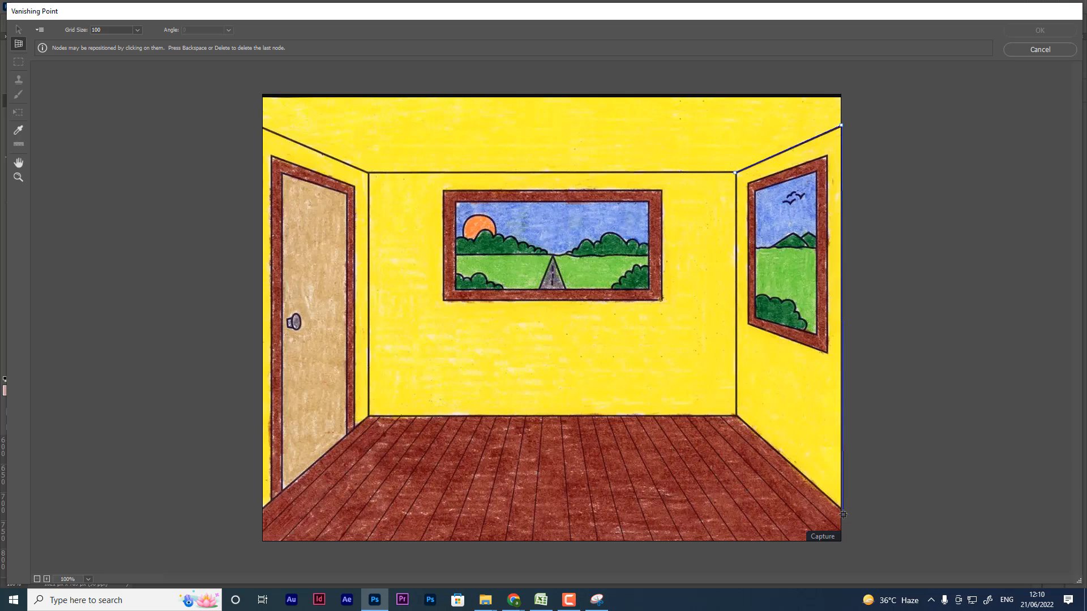
left_click(842, 512)
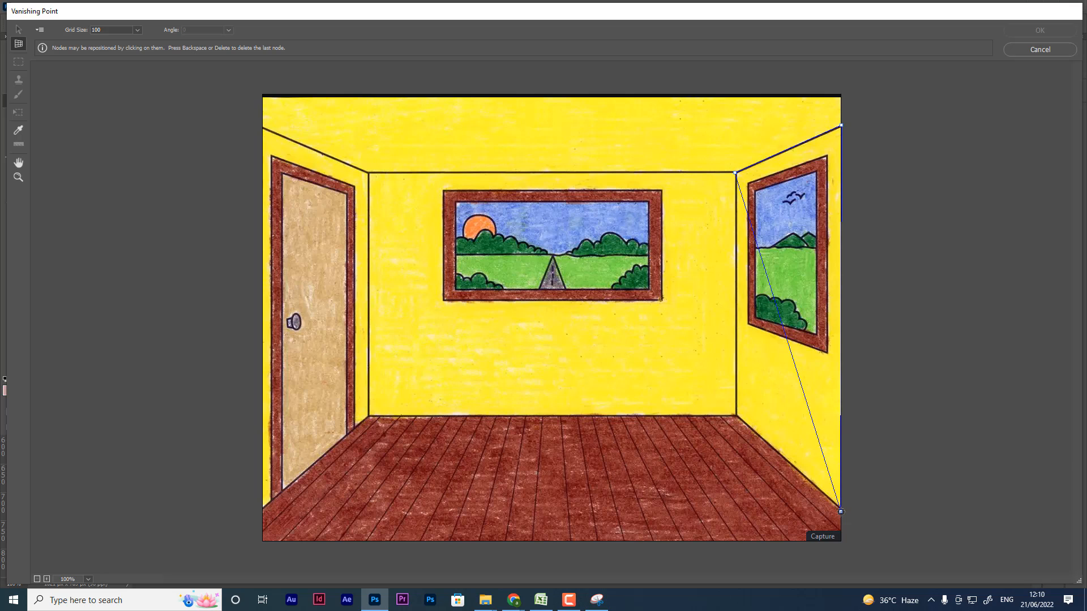
left_click(736, 413)
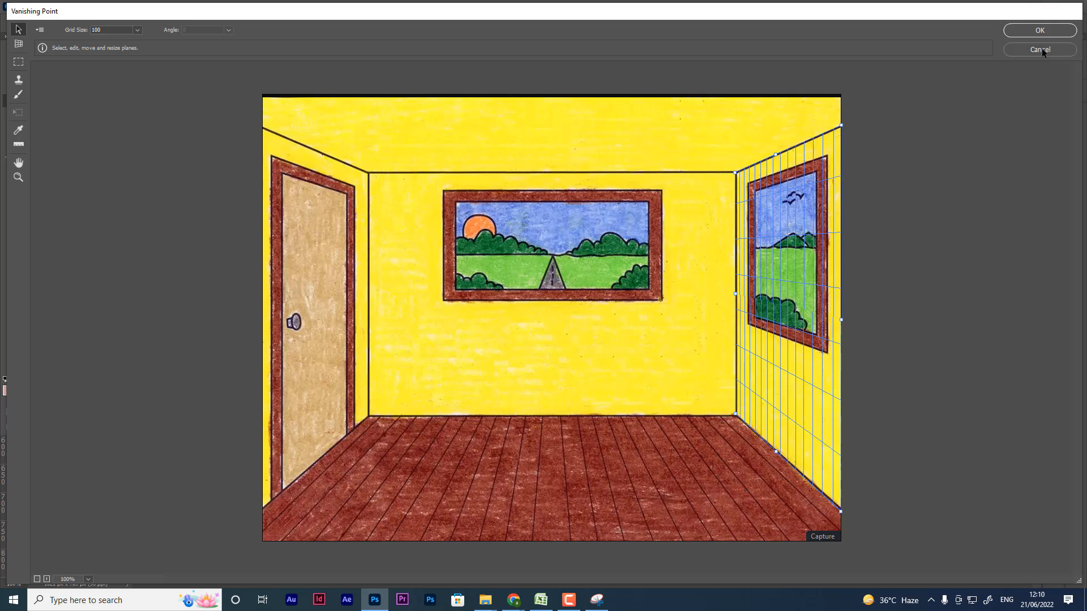
key("m")
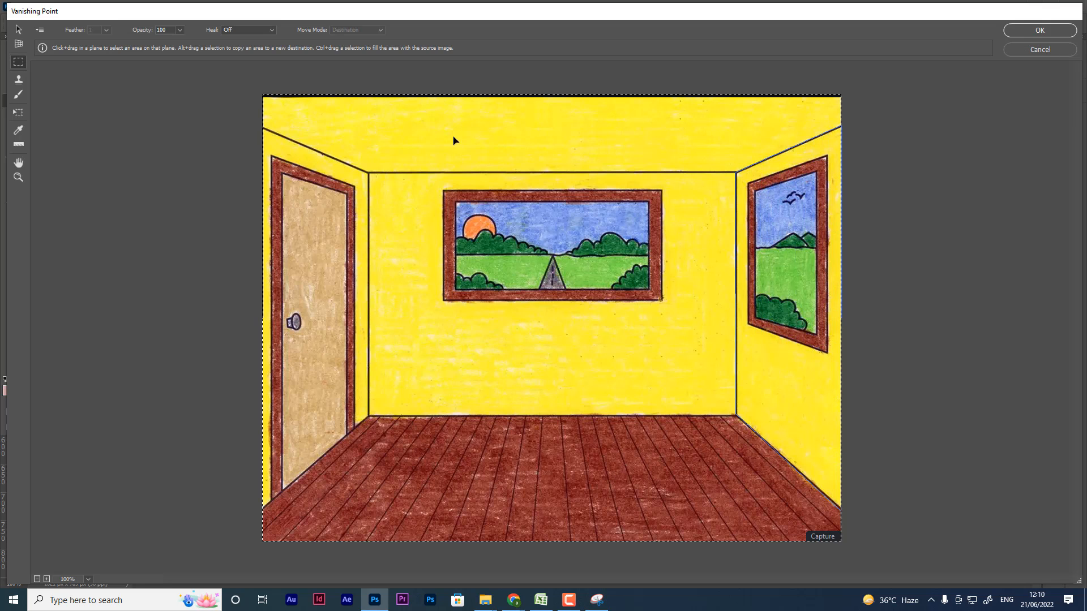
left_click(1041, 51)
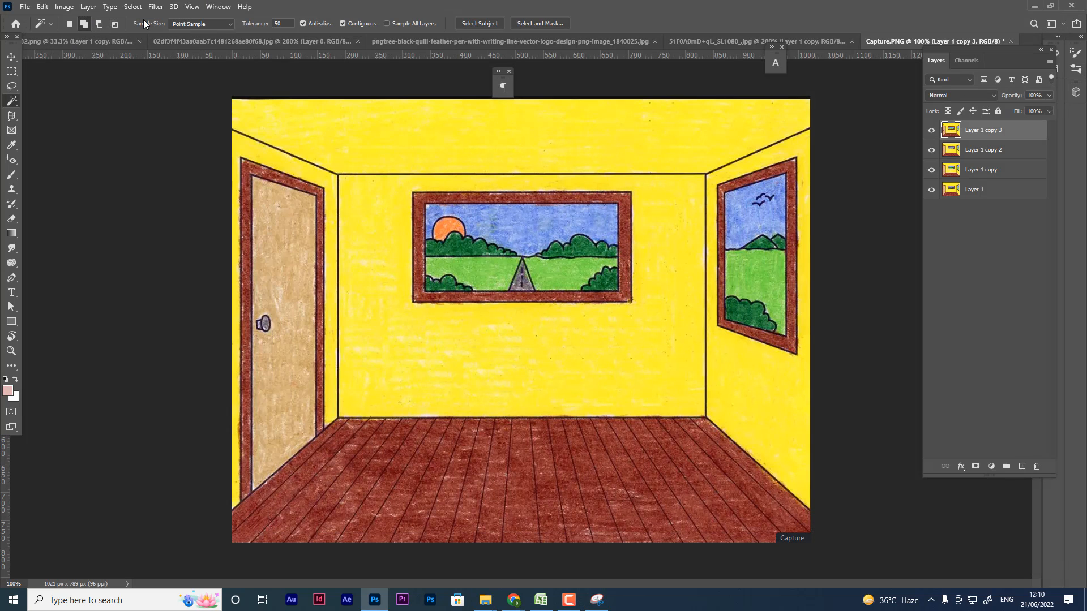
- Bring up the blue floral pattern image and try to close it
left_click(24, 7)
left_click(34, 30)
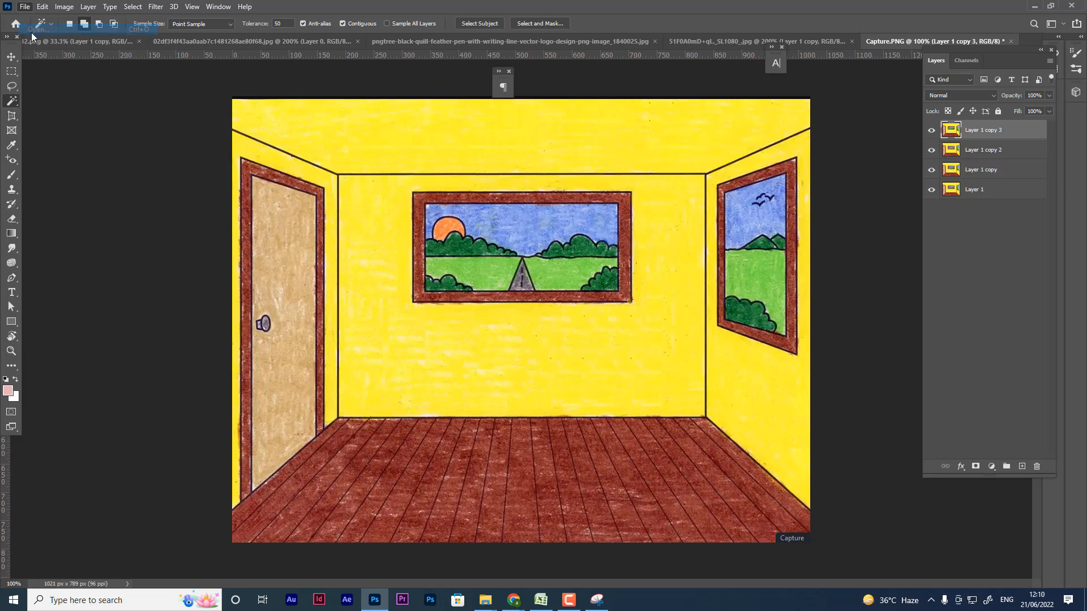
double_click(134, 107)
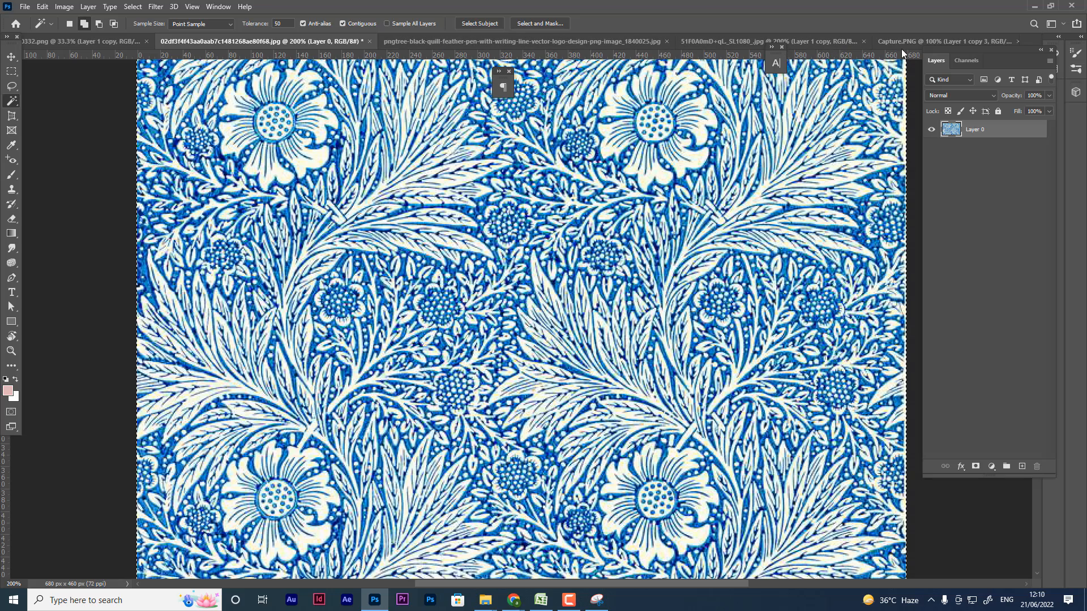
left_click(369, 42)
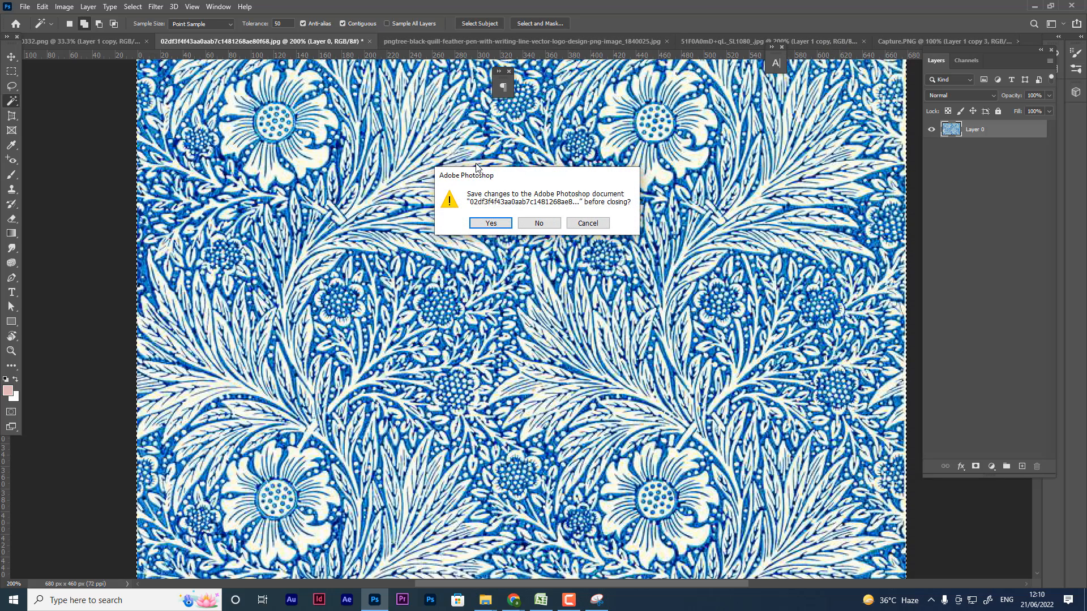
left_click(573, 226)
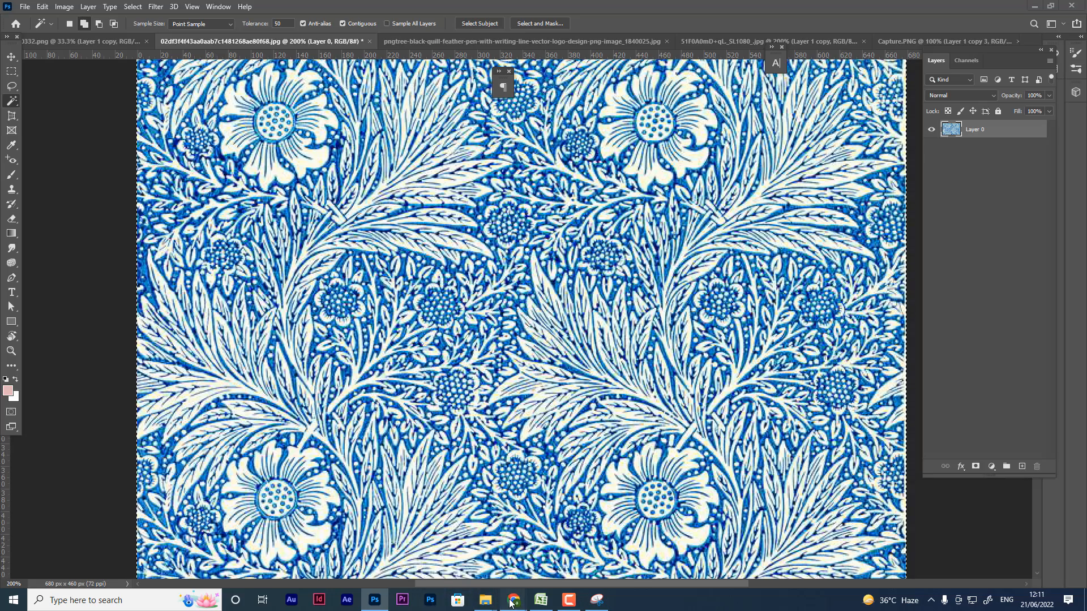
- Switch to Chrome and run a Google image search for "texture flower" in a new tab
mouse_move(513, 600)
left_click(468, 561)
left_click(829, 9)
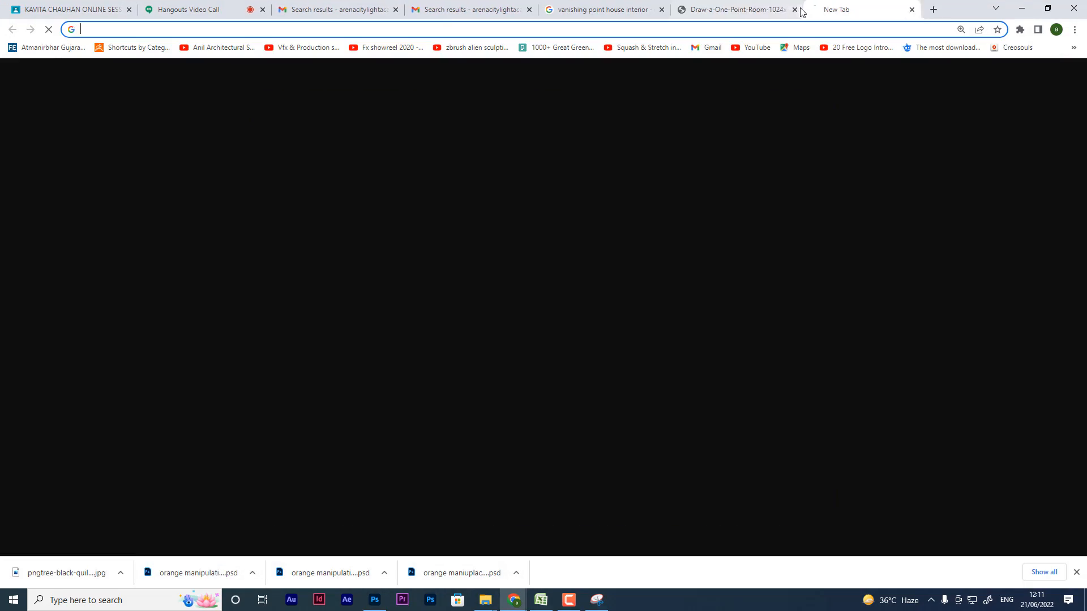
type("textu")
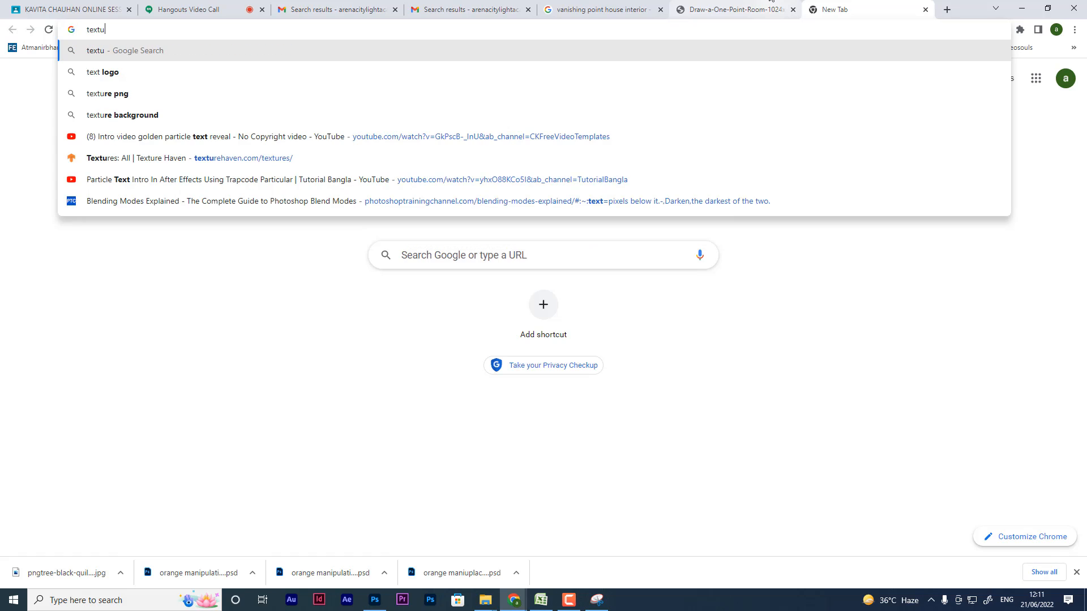
type("re floe")
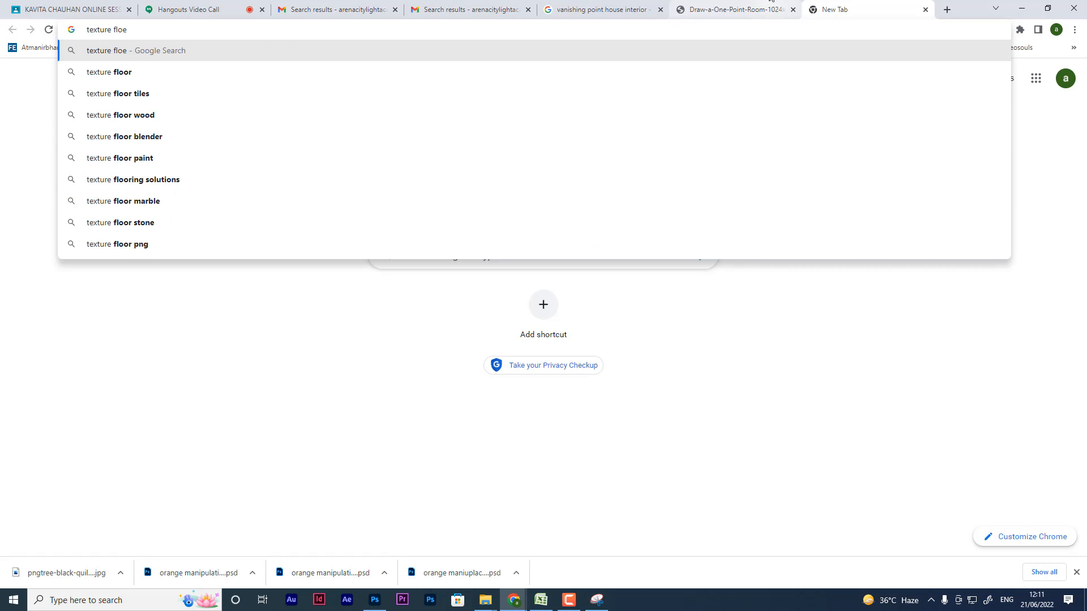
key("BackSpace")
type("wer")
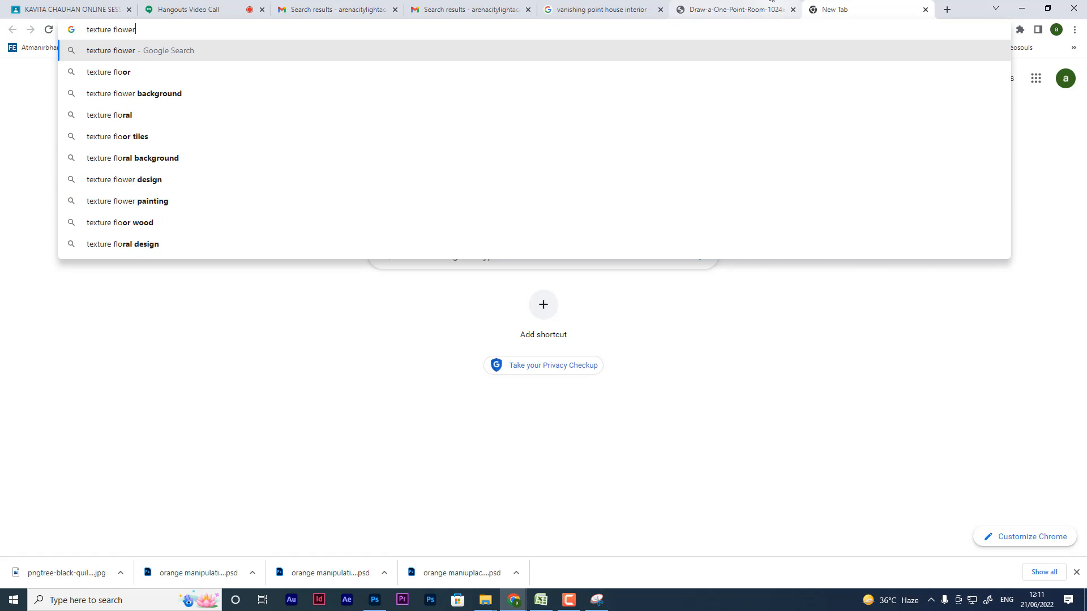
key("Return")
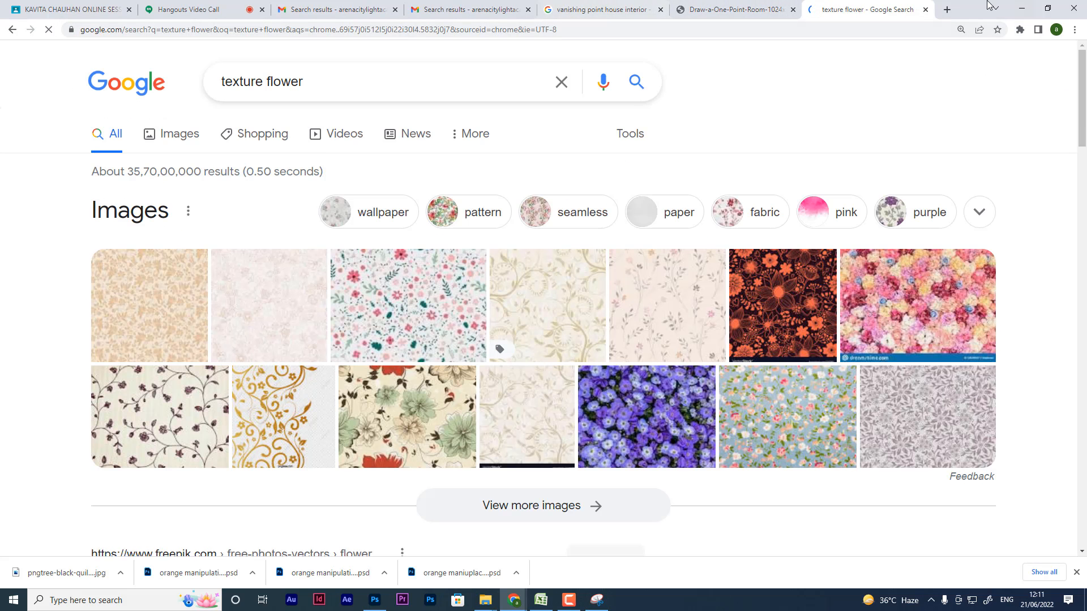
left_click(172, 136)
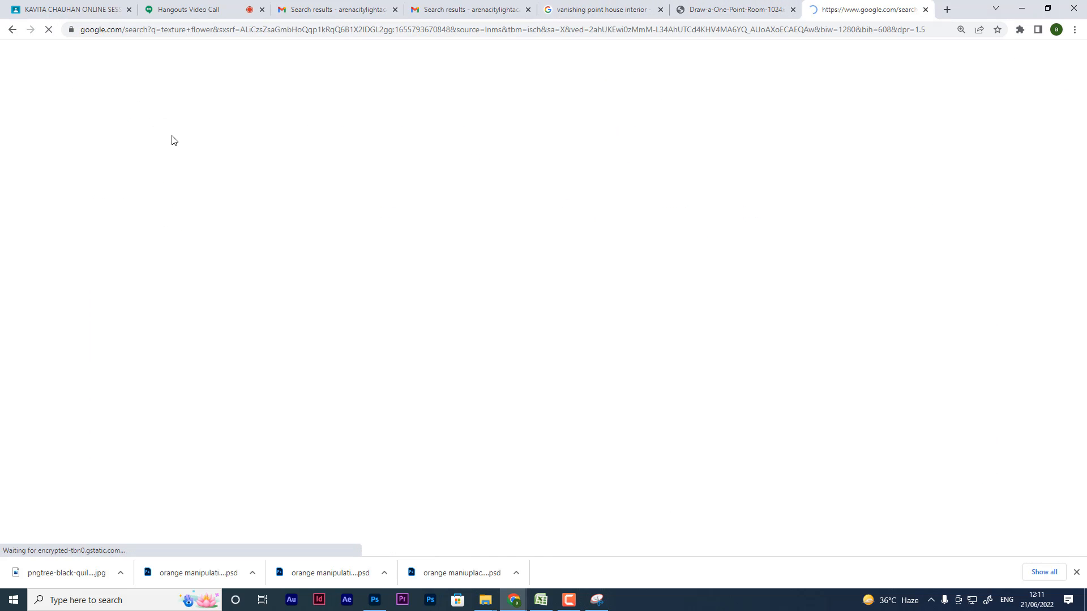
- Preview flower textures and save 123RF's Flower Icon Seamless Pattern image to the vanishing point folder
scroll(553, 316, "down", 4)
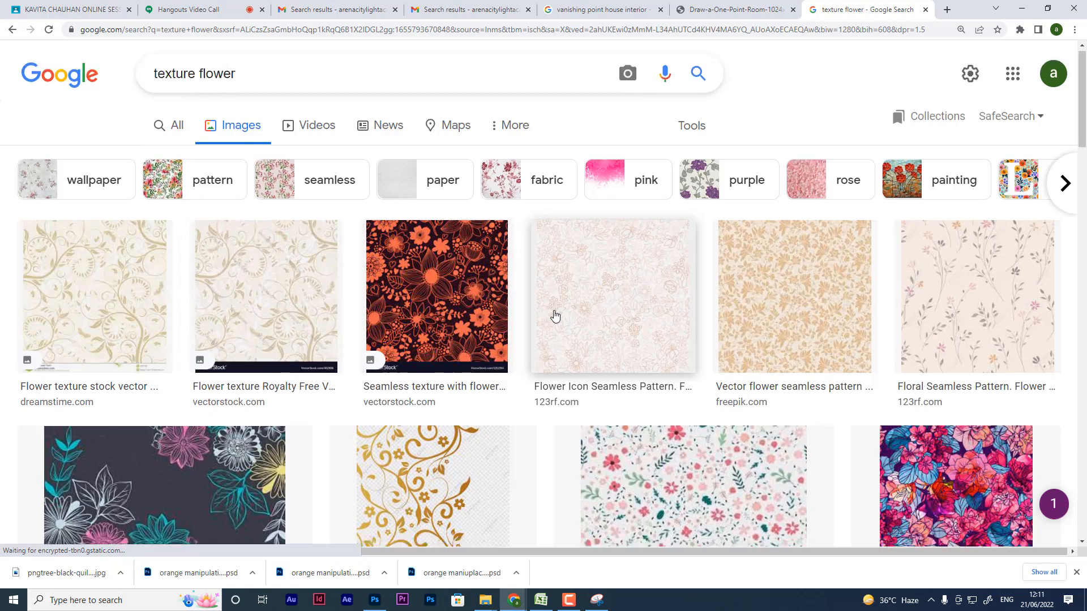
scroll(310, 213, "up", 3)
left_click(83, 229)
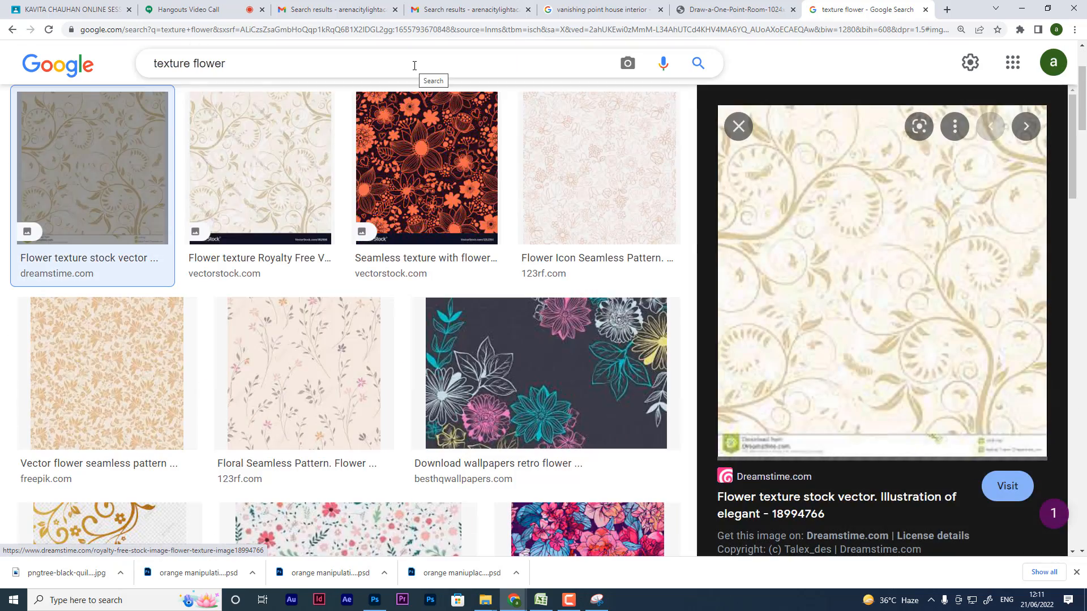
left_click(311, 165)
left_click(604, 201)
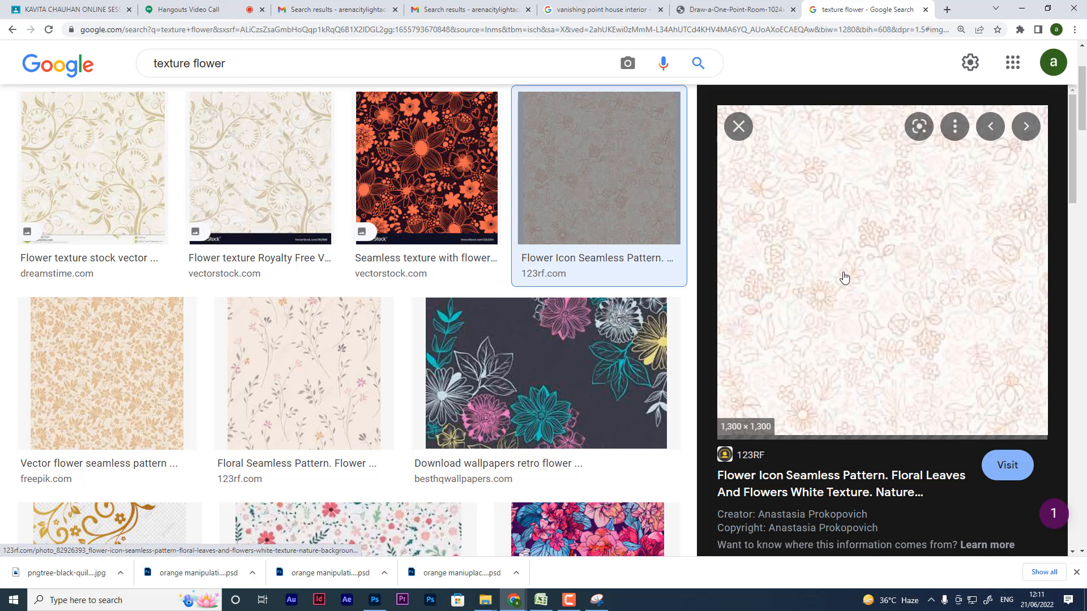
right_click(880, 209)
left_click(899, 312)
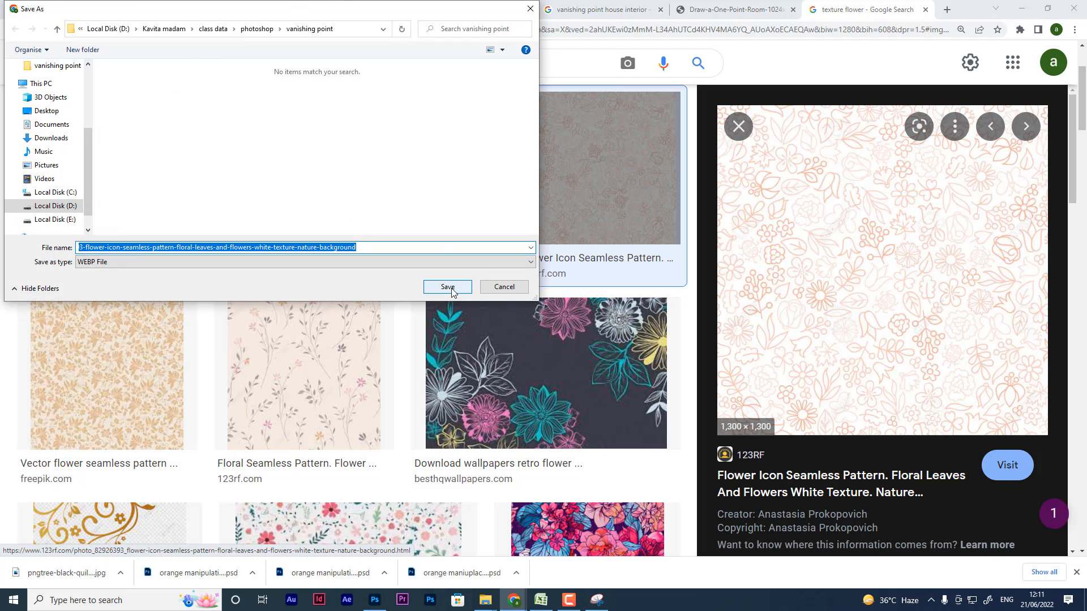
left_click(448, 287)
- Browse the flower texture results and open Freepik's seamless flowers with alcohol ink texture image full size in a new tab
scroll(791, 274, "down", 5)
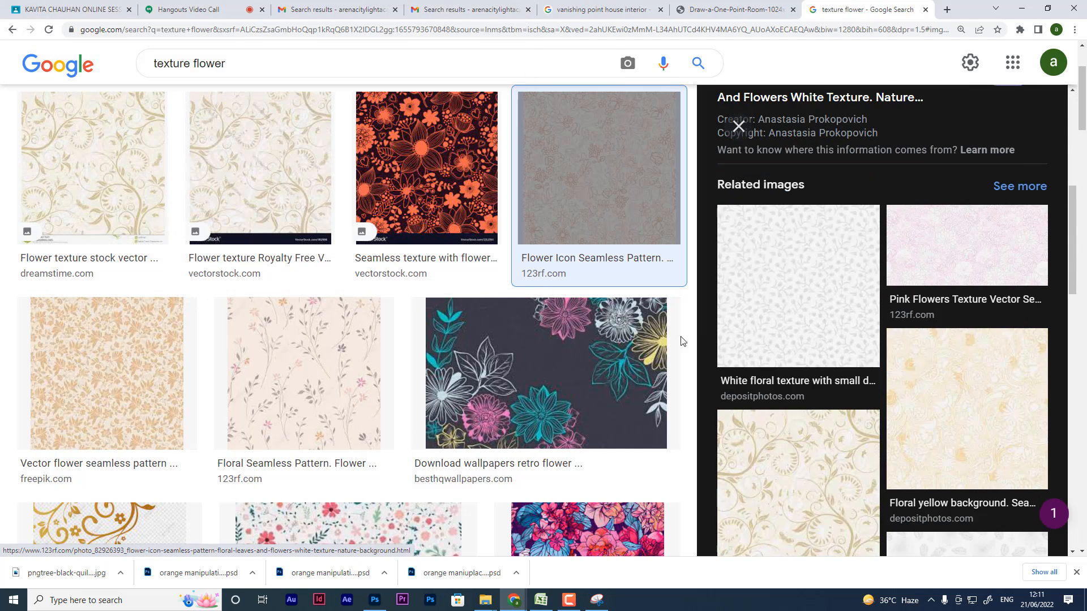
scroll(651, 334, "down", 2)
left_click(573, 383)
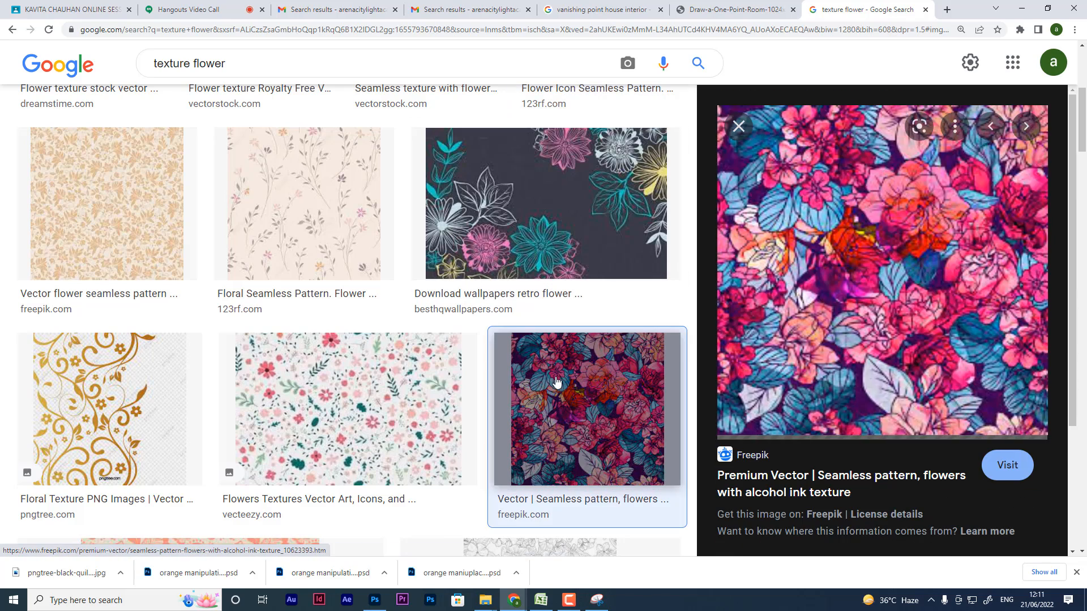
left_click(326, 386)
key("Right")
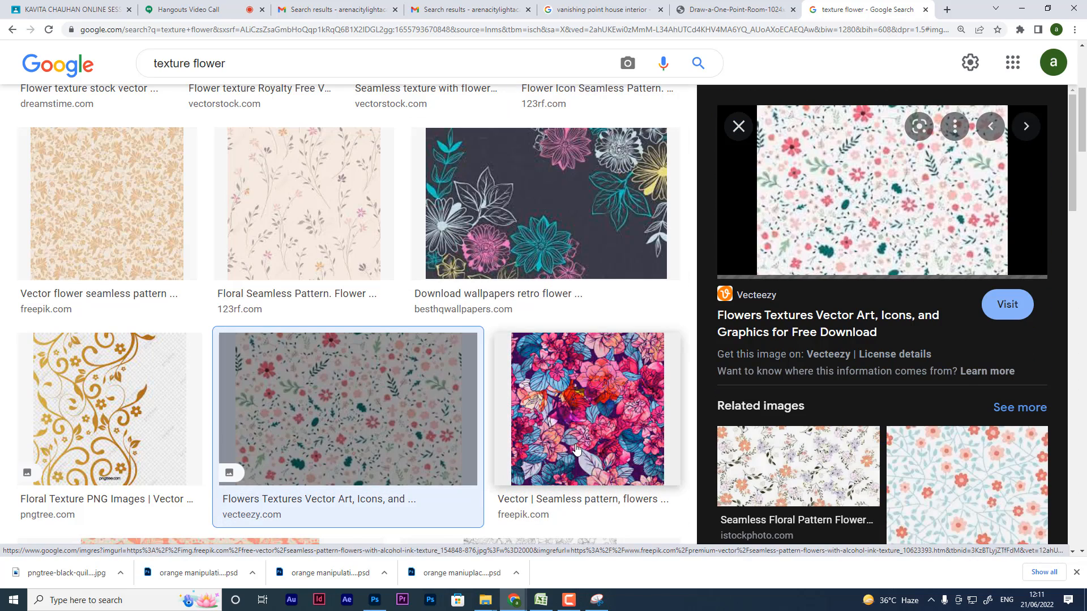
right_click(819, 173)
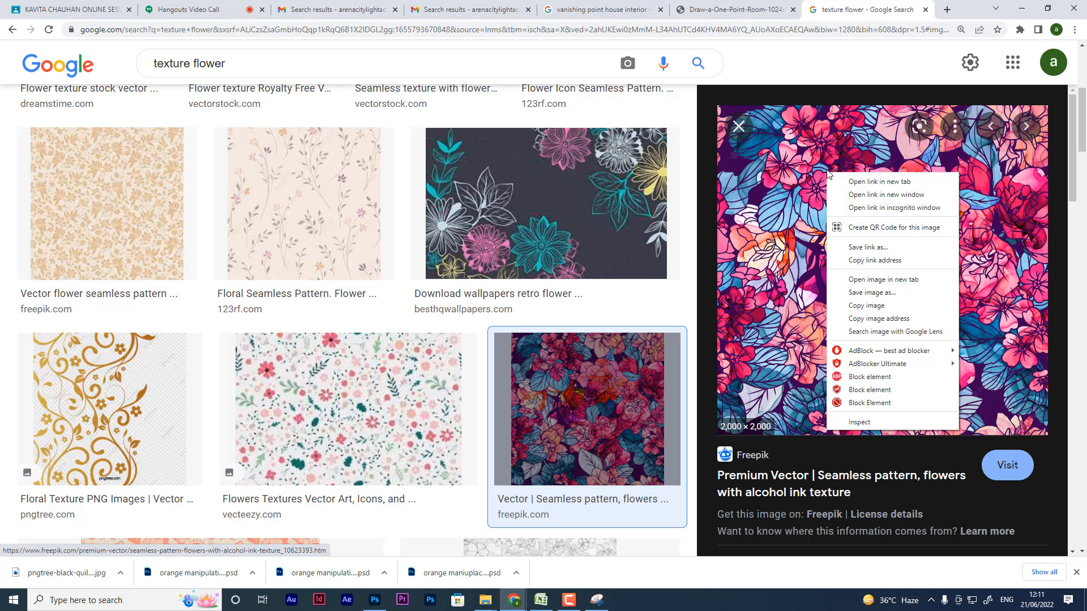
left_click(894, 279)
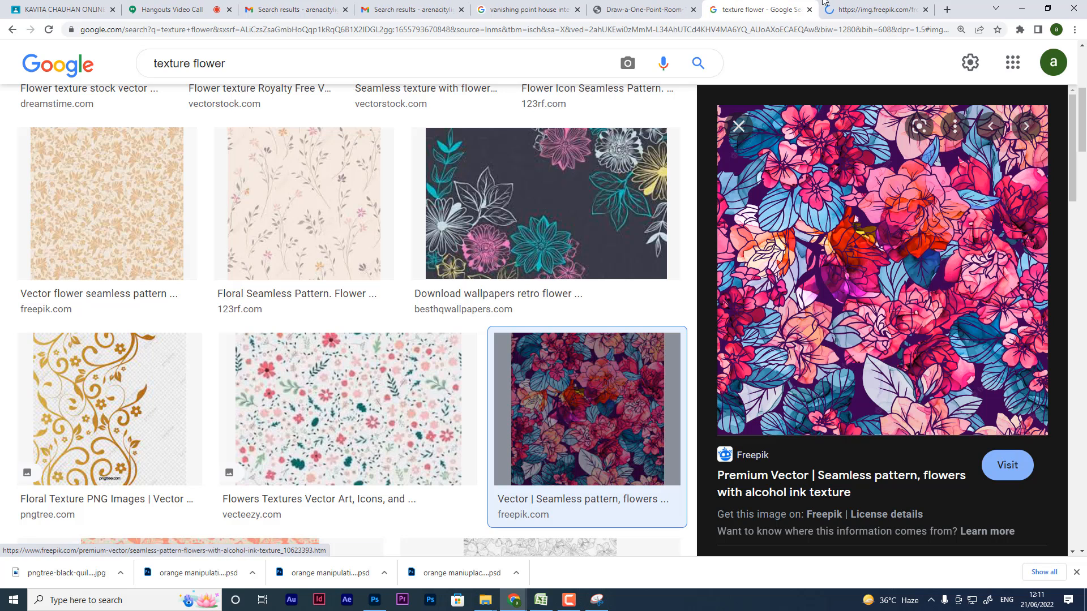
key("ctrl+Tab")
right_click(473, 251)
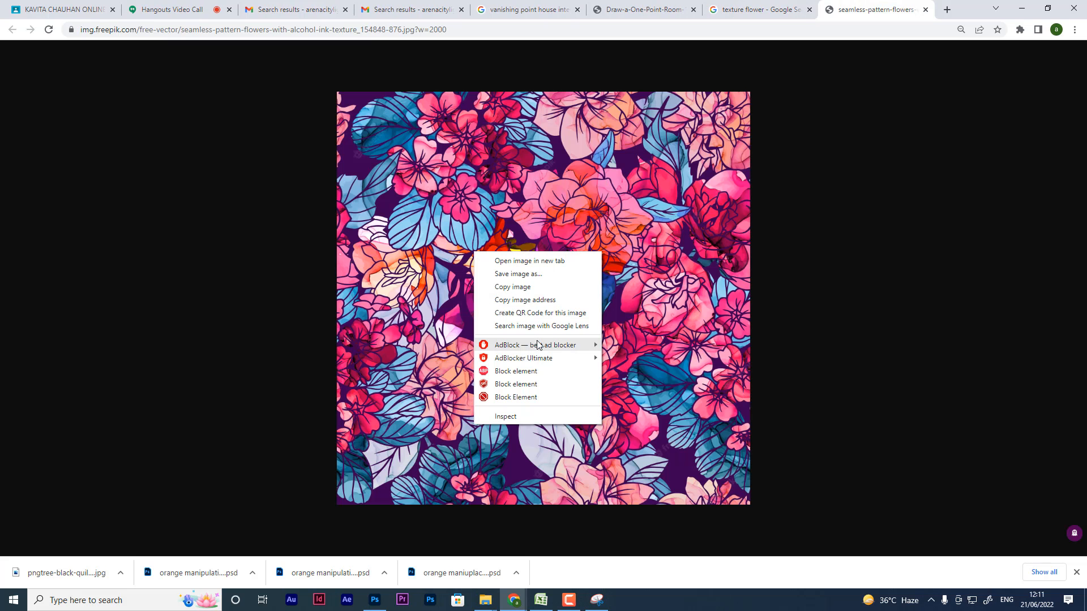
left_click(529, 274)
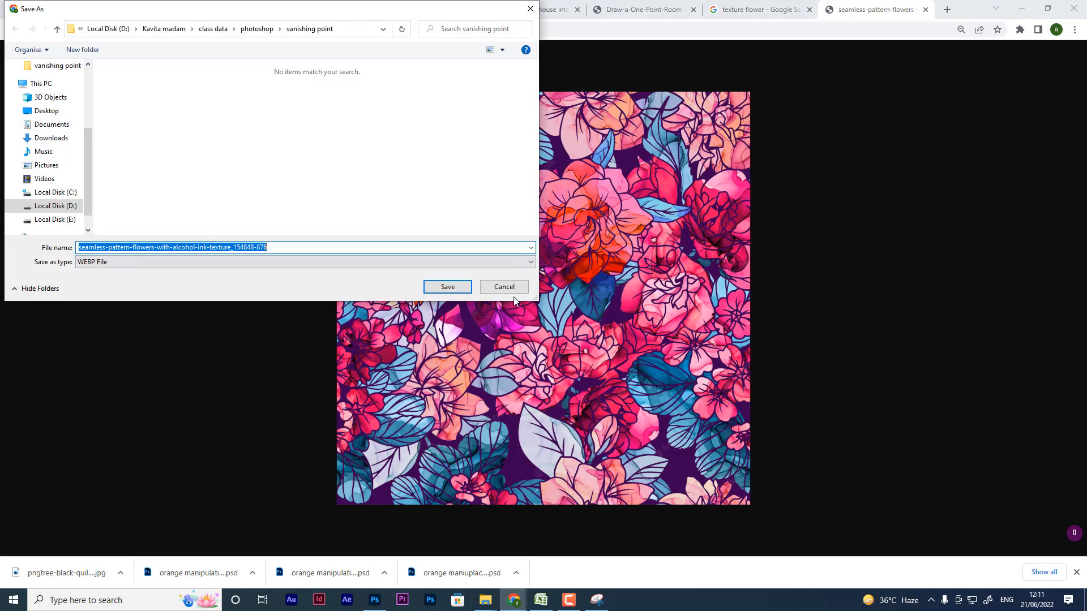
left_click(504, 289)
- Restart Snipping Tool and capture the whole square floral pattern image
left_click(597, 600)
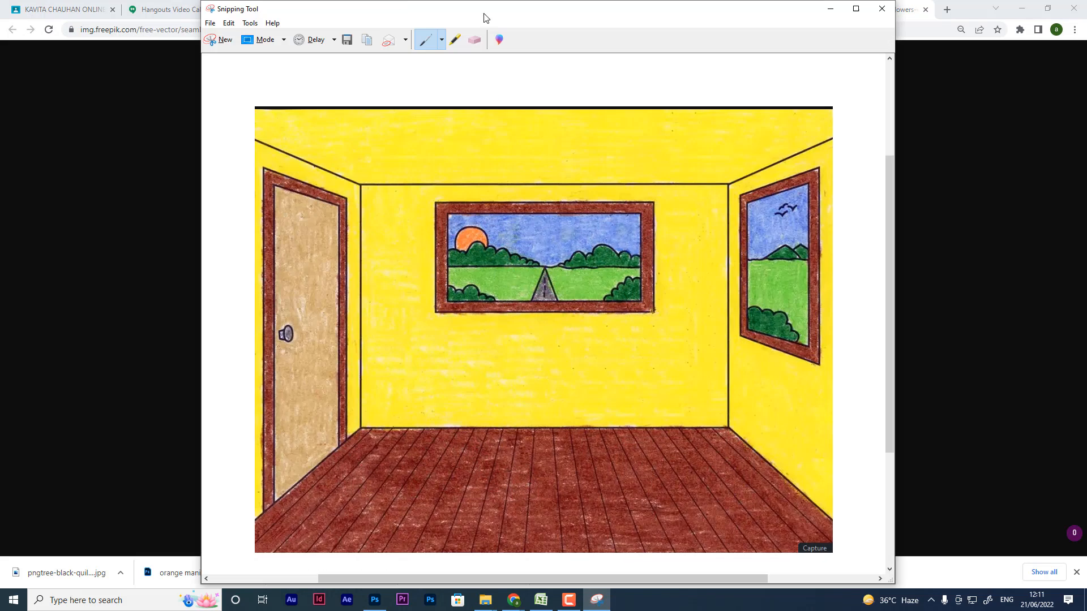
left_click(881, 8)
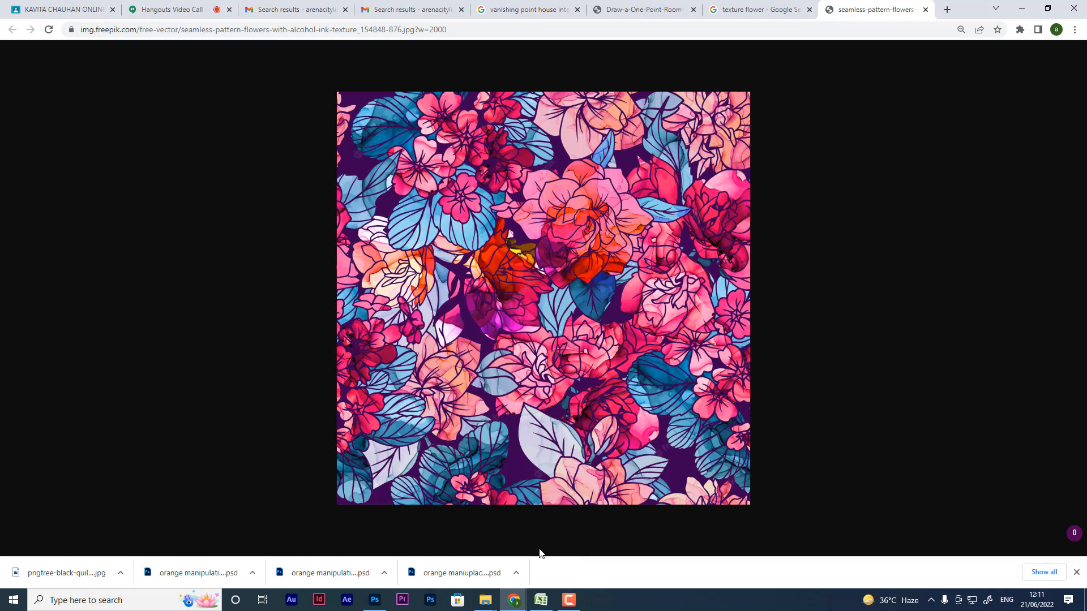
key("super")
type("s")
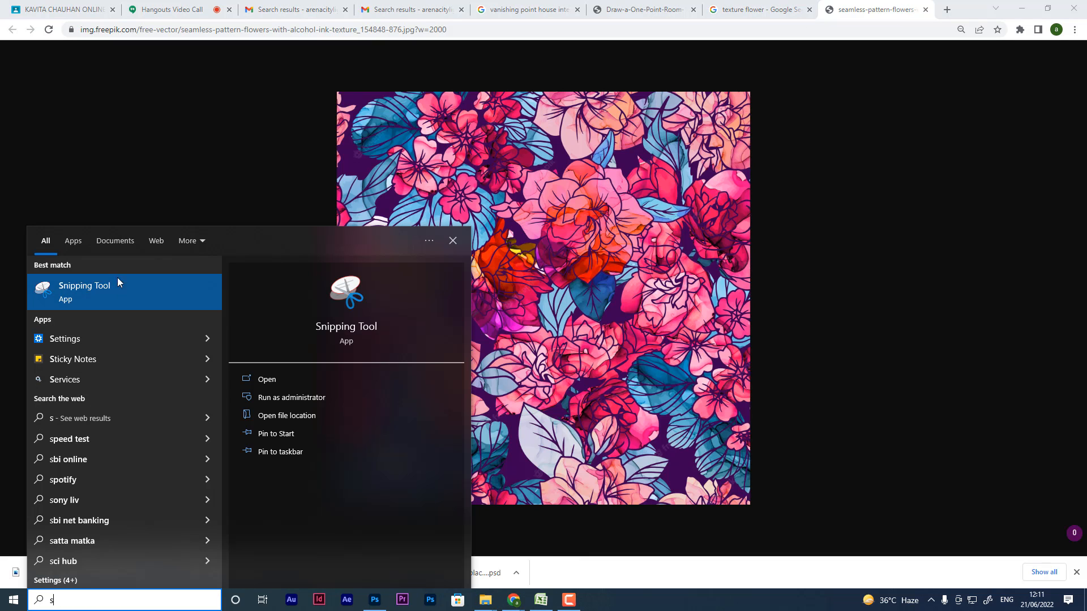
left_click(104, 288)
left_click(842, 120)
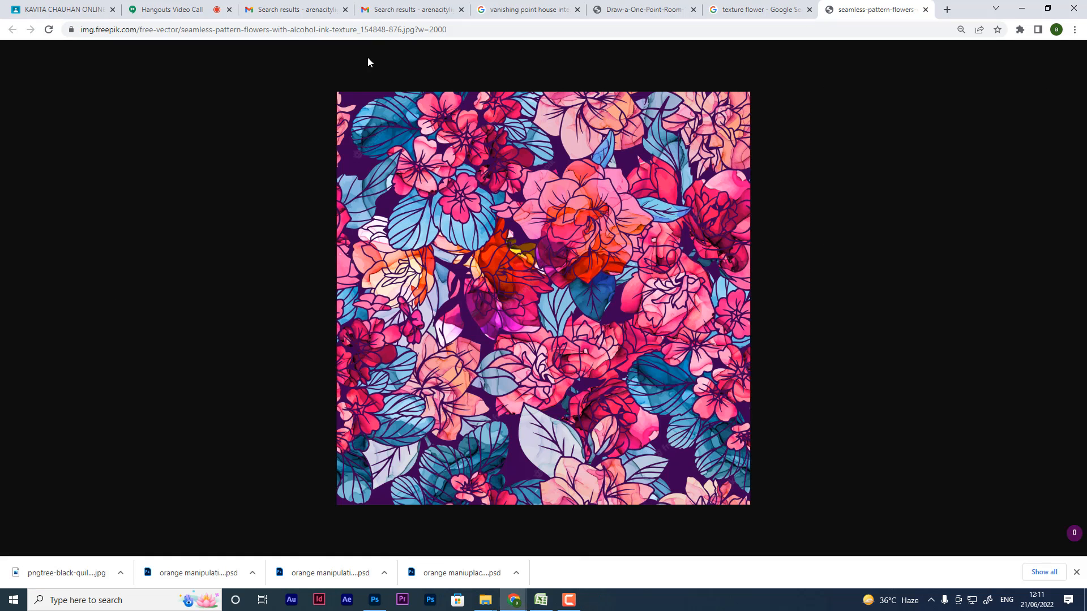
left_click_drag(336, 92, 750, 506)
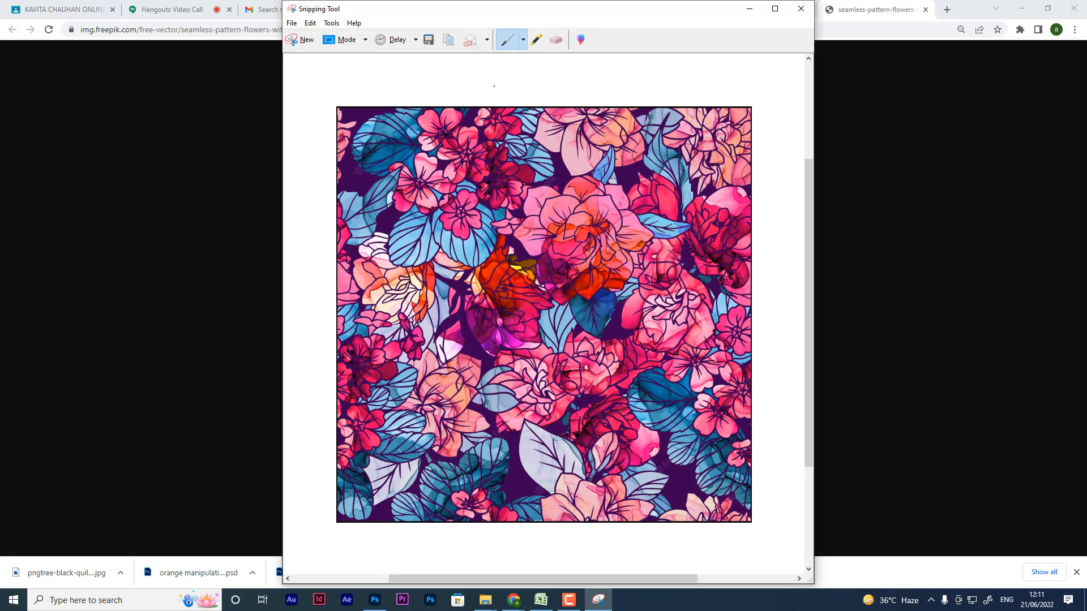
- Save the snip as a PNG named tex in the vanishing point folder and close Snipping Tool
left_click(291, 22)
left_click(315, 53)
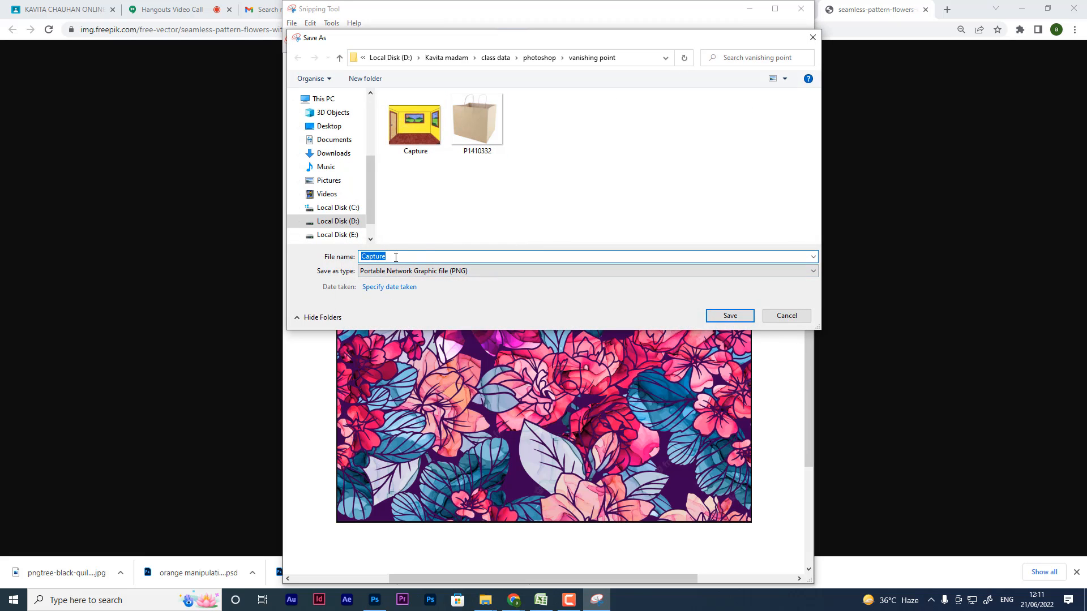
key("BackSpace")
key("Return")
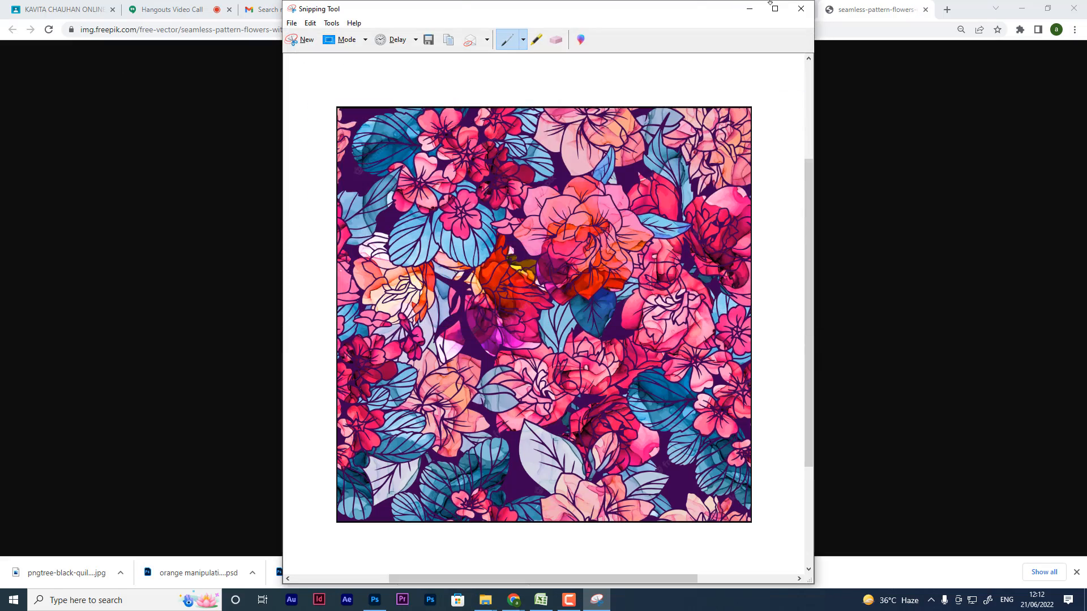
left_click(801, 8)
- Switch to Photoshop, open the tex image from the vanishing point folder, and select the entire floral pattern
left_click(1021, 8)
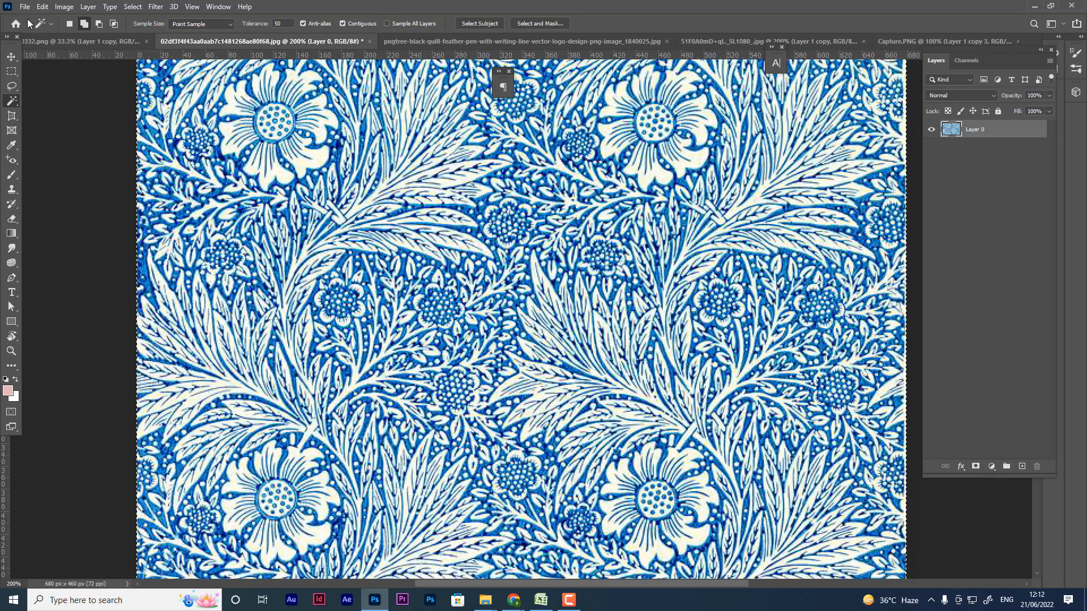
left_click(25, 7)
left_click(39, 30)
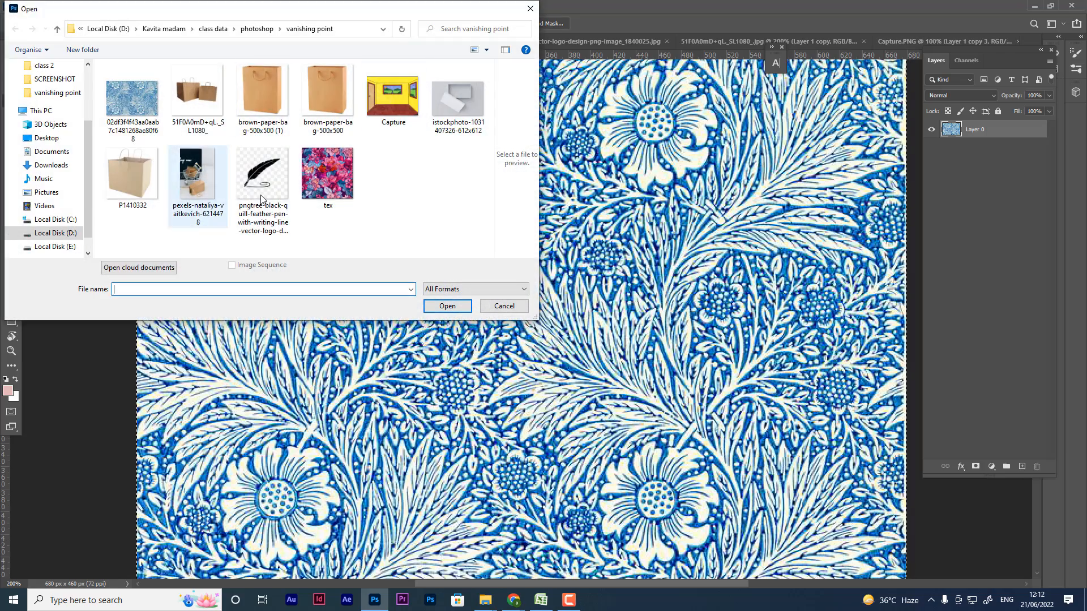
double_click(335, 186)
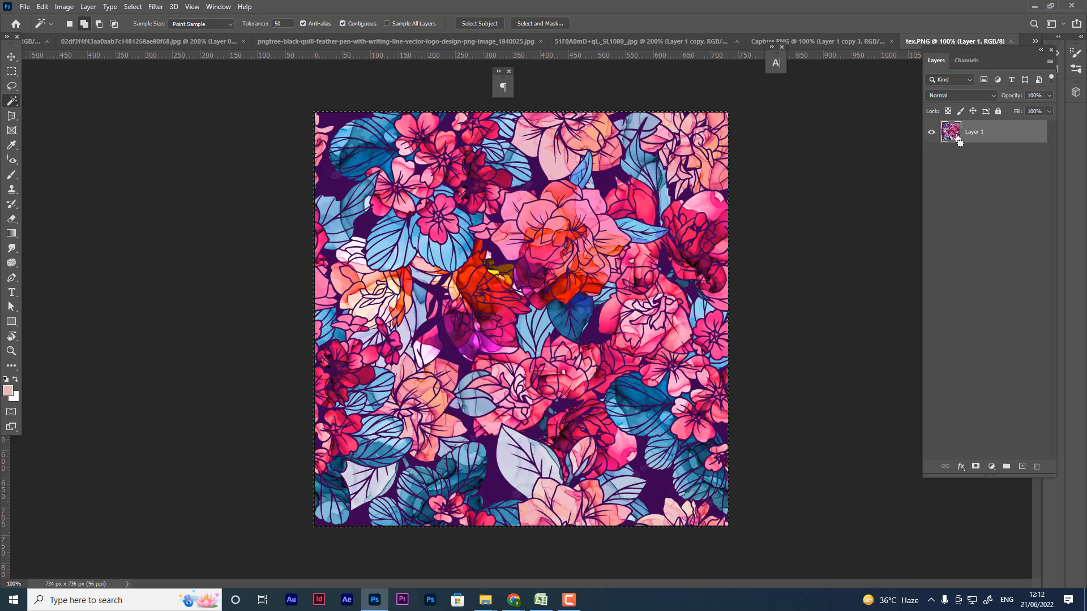
- Close the blue floral pattern, quill feather pen and 51F0A0mD paper bag images without saving
left_click(342, 36)
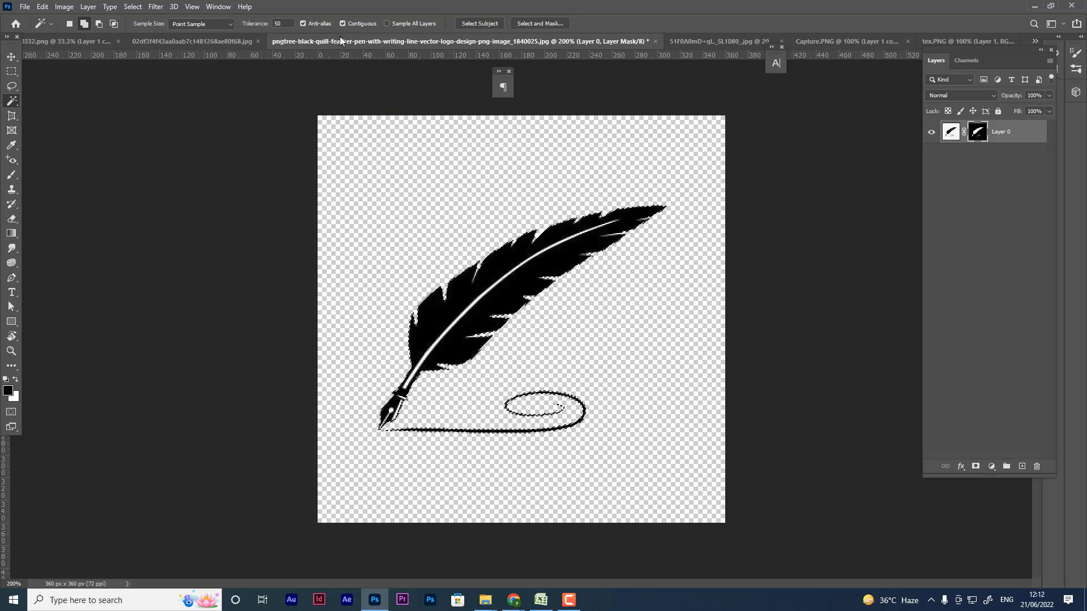
left_click(170, 41)
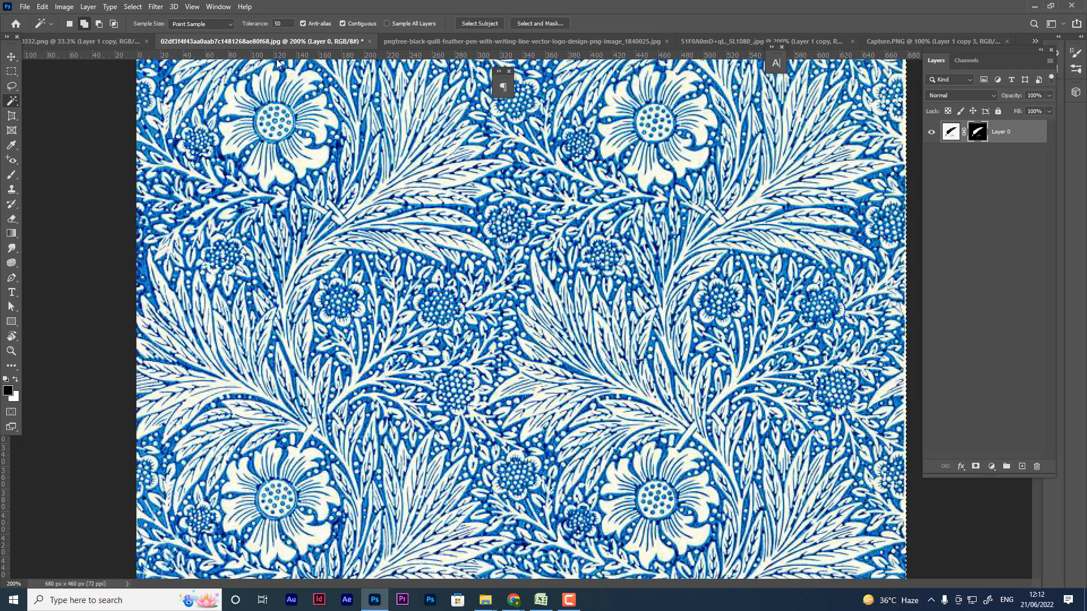
left_click(370, 41)
left_click(539, 223)
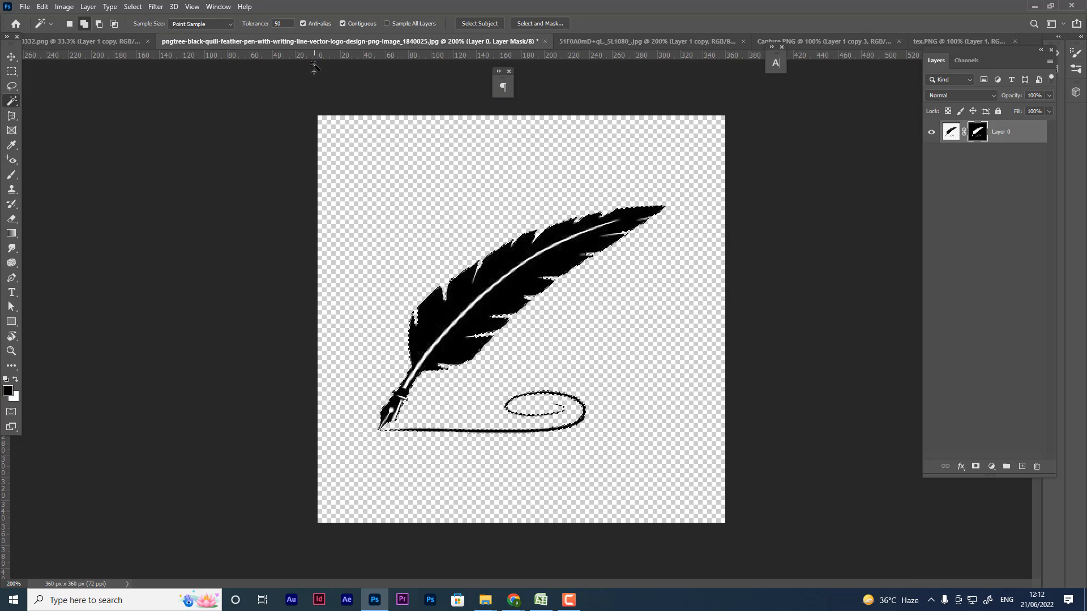
left_click(545, 41)
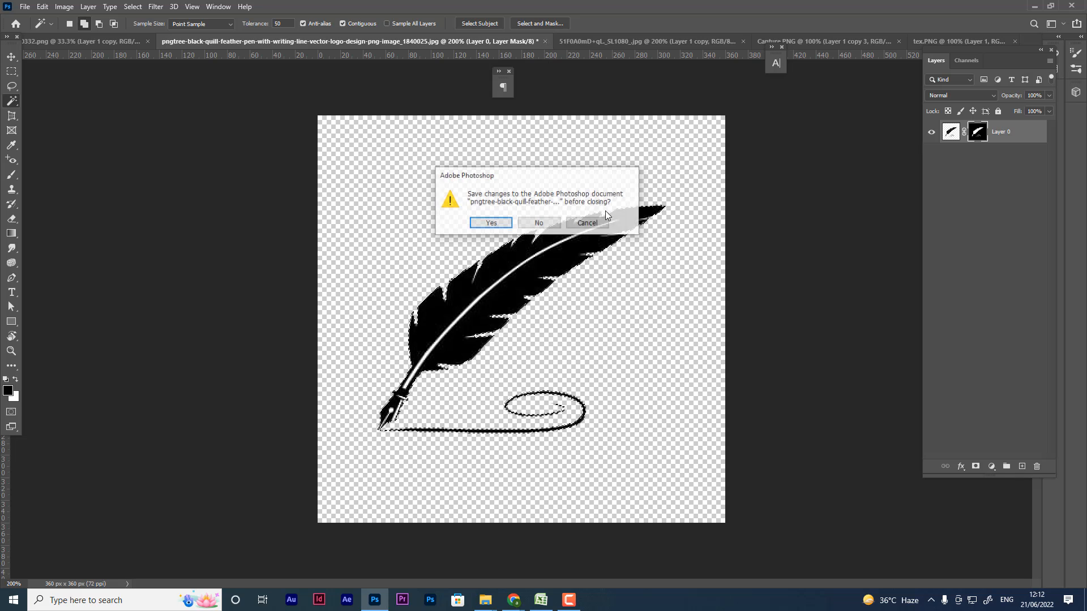
left_click(542, 221)
left_click(215, 43)
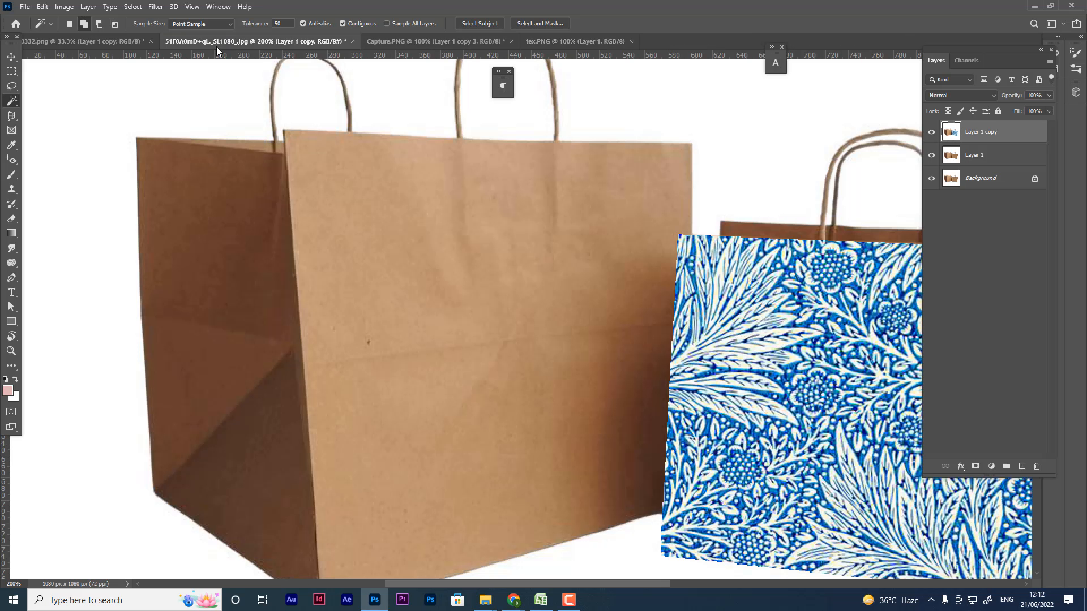
left_click(352, 42)
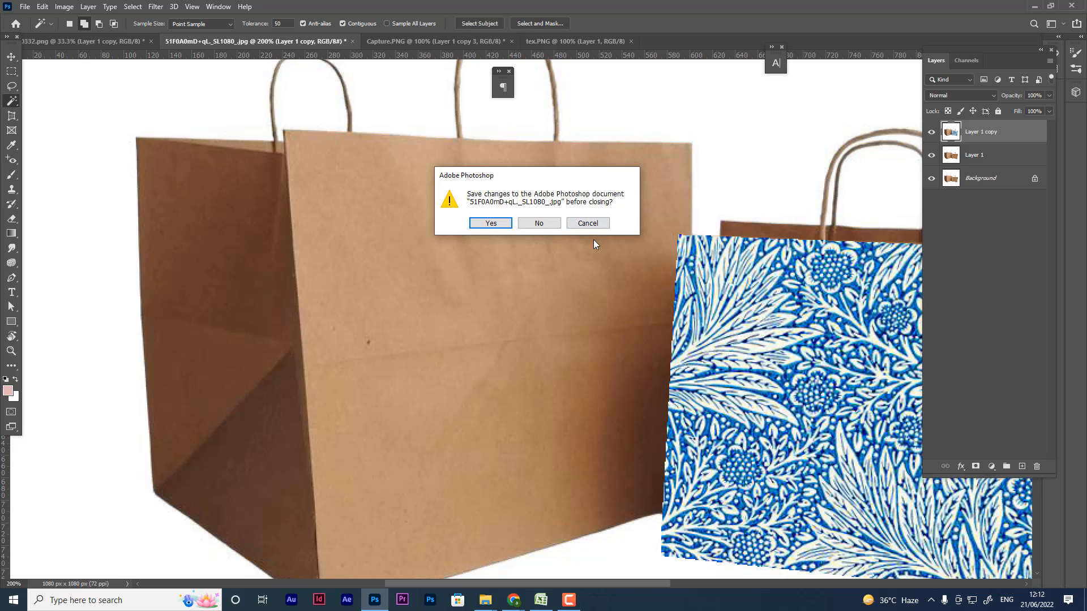
left_click(539, 223)
- Open the room drawing in Vanishing Point and create a perspective plane over the right wall's four corners
left_click(239, 42)
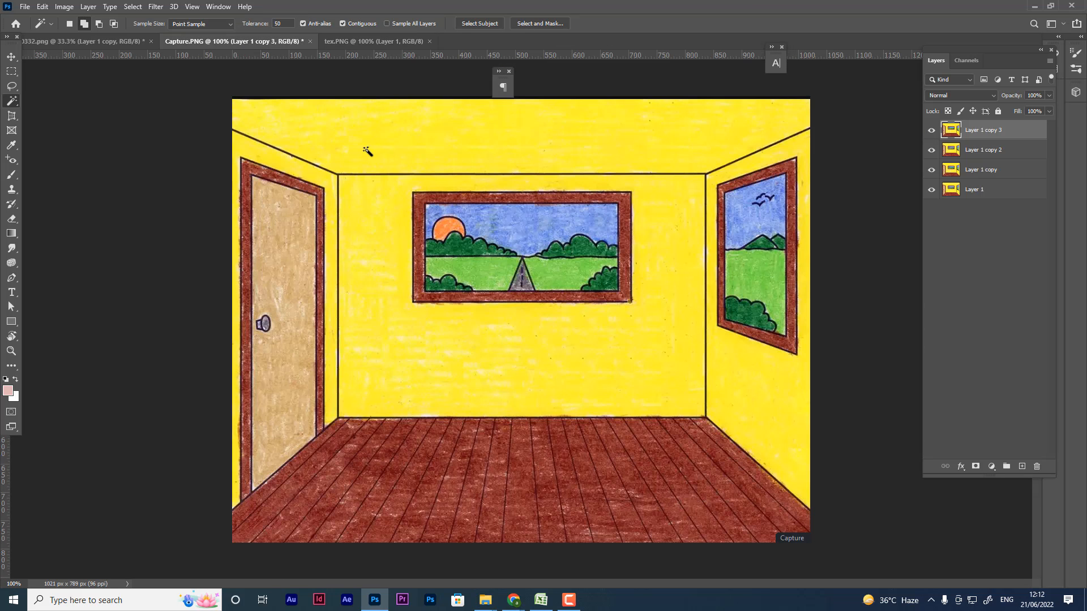
left_click(157, 8)
left_click(179, 108)
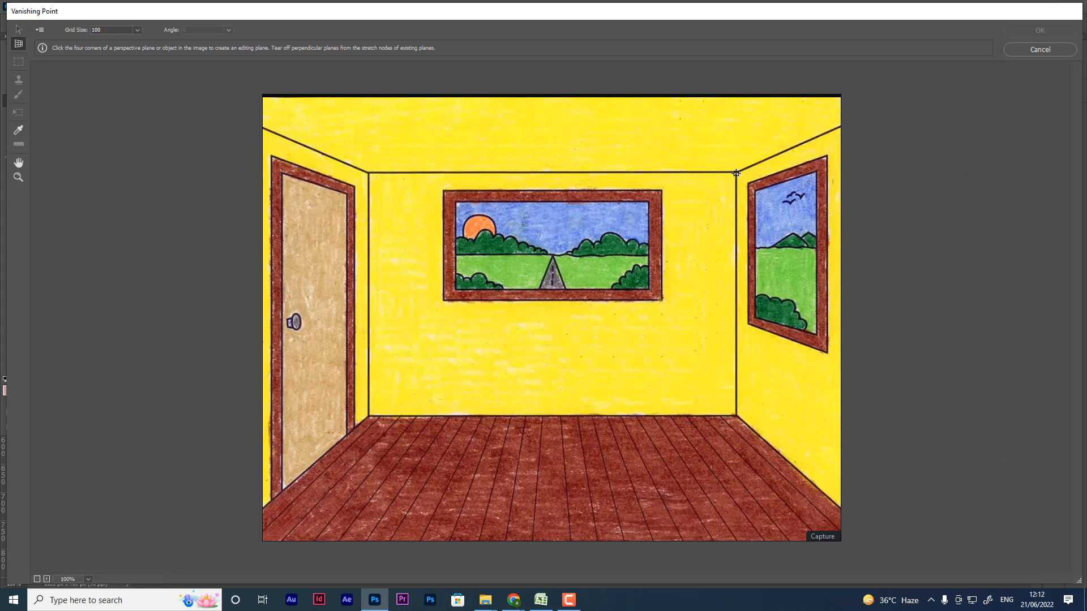
left_click(736, 173)
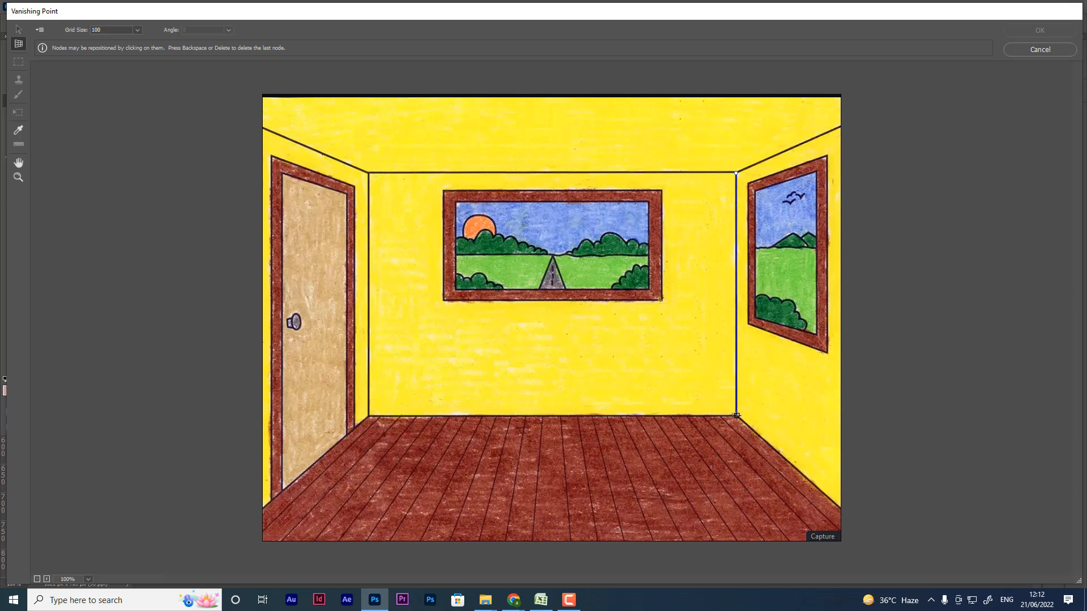
left_click(851, 518)
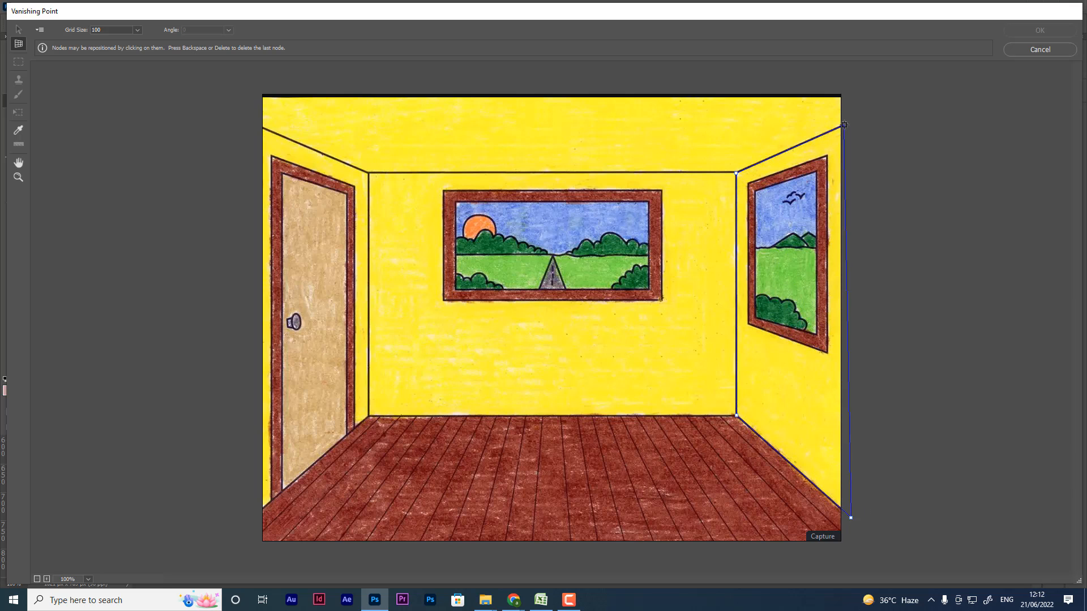
left_click(842, 124)
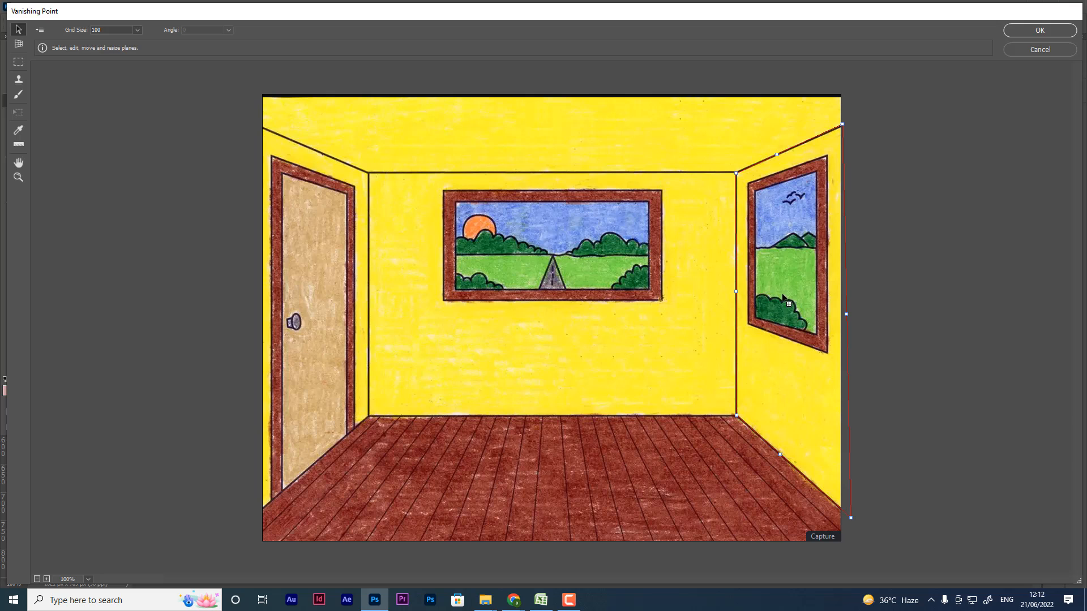
- Adjust the plane's outer upper and lower corners to line up with the right wall at the drawing's edge
left_click(849, 524)
left_click_drag(851, 518, 842, 512)
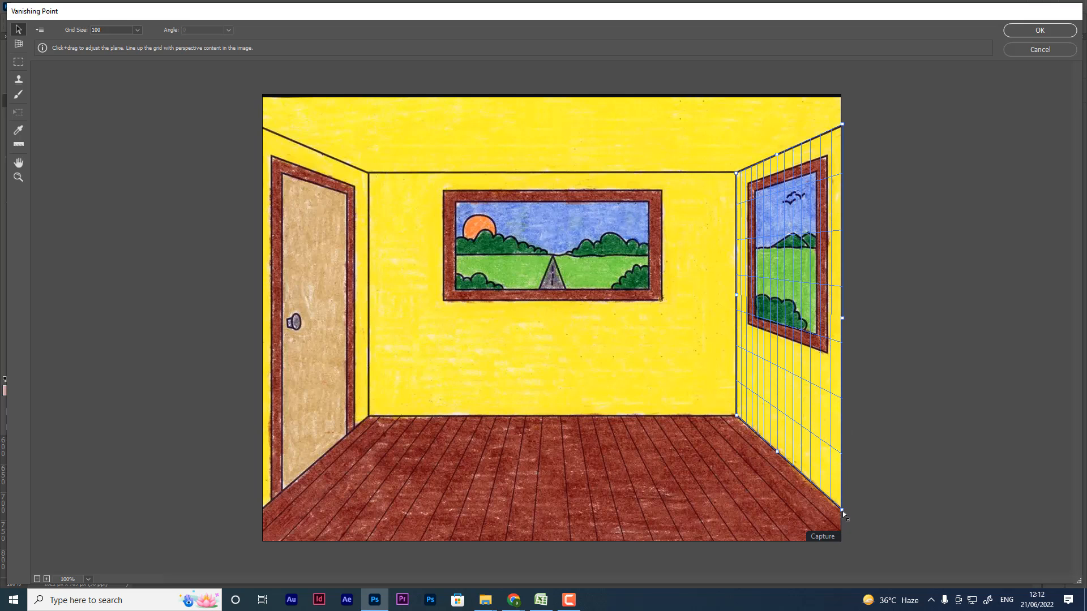
left_click_drag(842, 123, 841, 125)
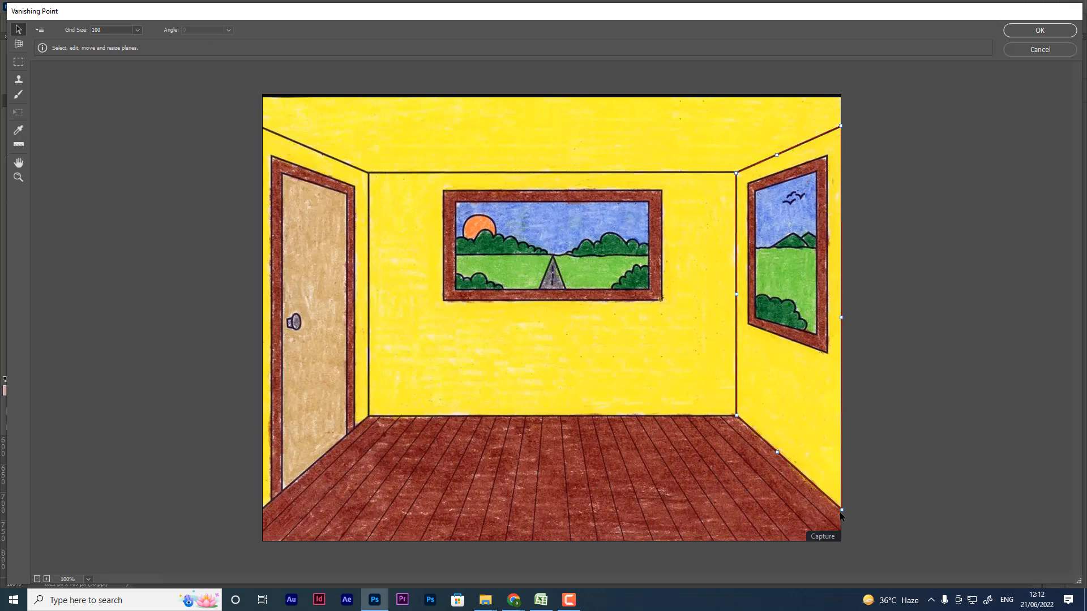
left_click_drag(843, 512, 843, 512)
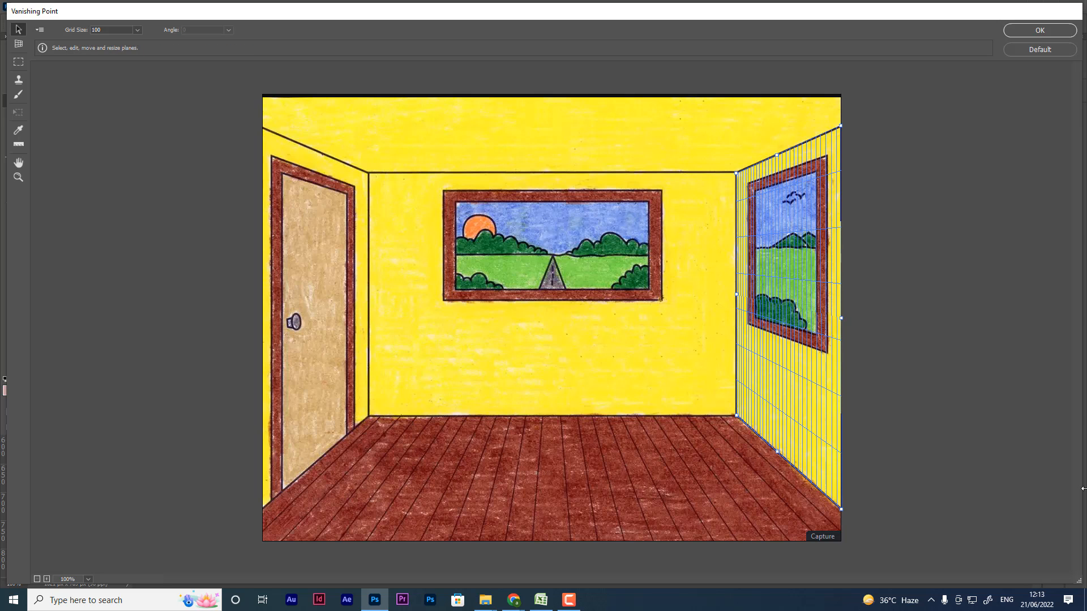
- Paste the floral pattern into the right wall's perspective plane and reposition it with the Transform tool
key("ctrl+v")
left_click_drag(410, 227, 811, 249)
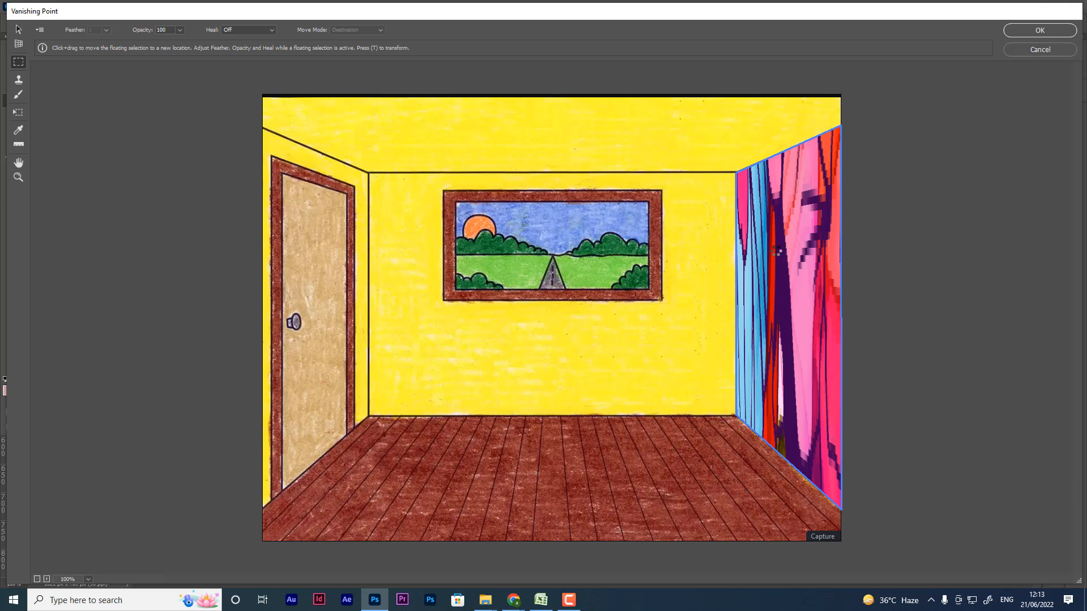
key("ctrl+d")
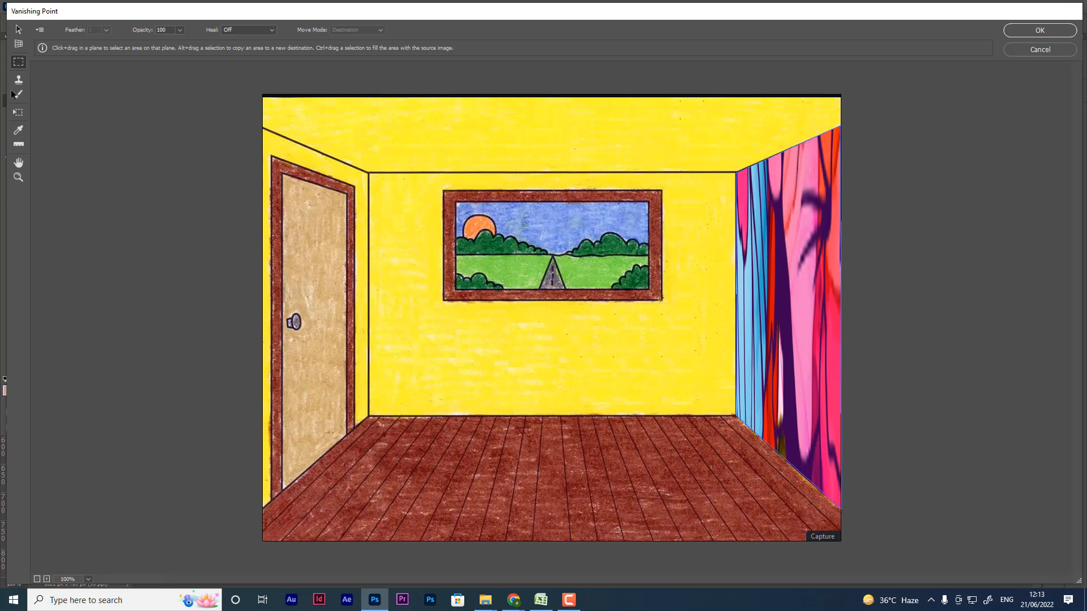
left_click(13, 113)
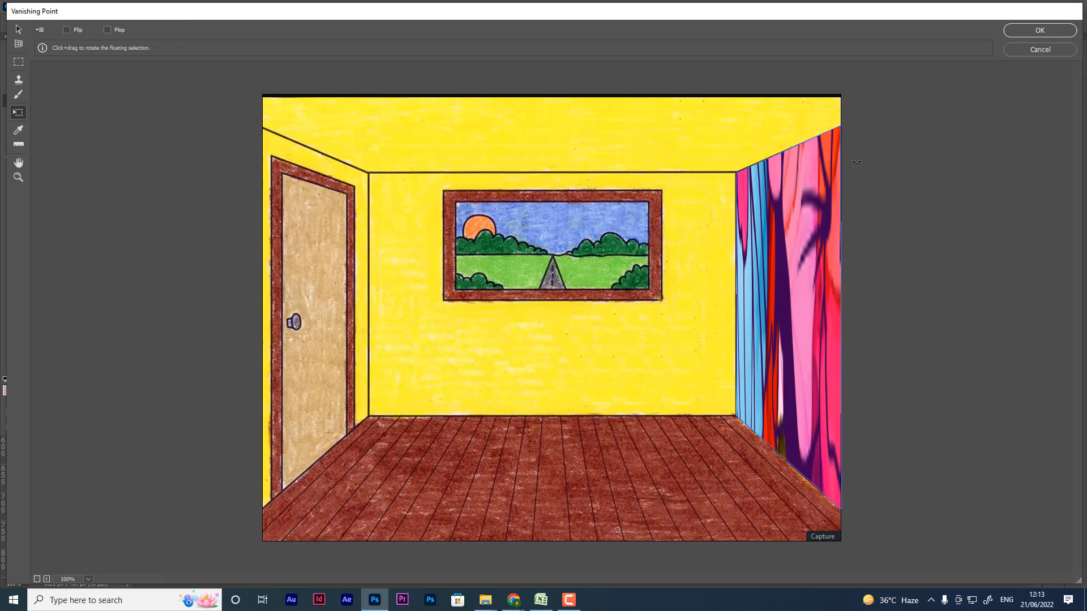
left_click_drag(814, 198, 779, 281)
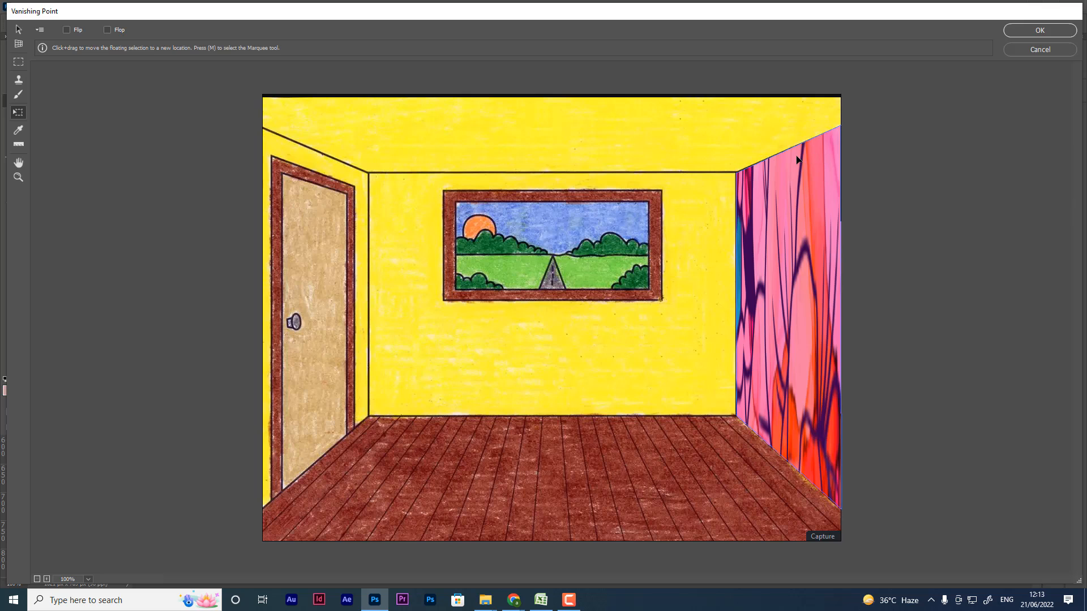
left_click_drag(814, 156, 822, 208)
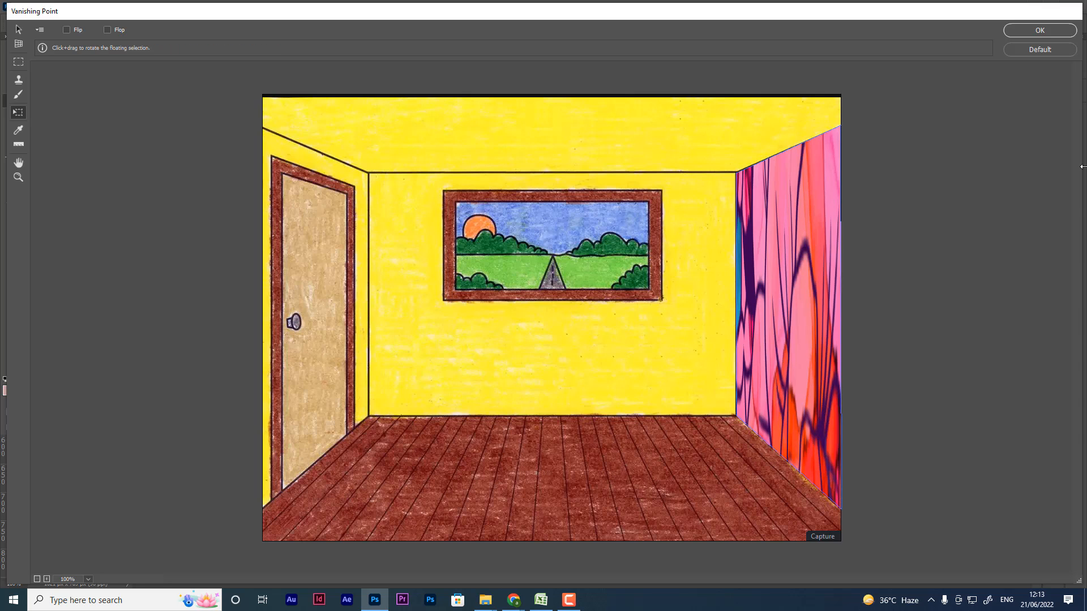
- Try to resize and shift the floral pattern within the right wall's plane so more of its design fits
key("ctrl+minus")
key("ctrl+minus")
key("ctrl+plus")
key("ctrl+plus")
key("ctrl+minus")
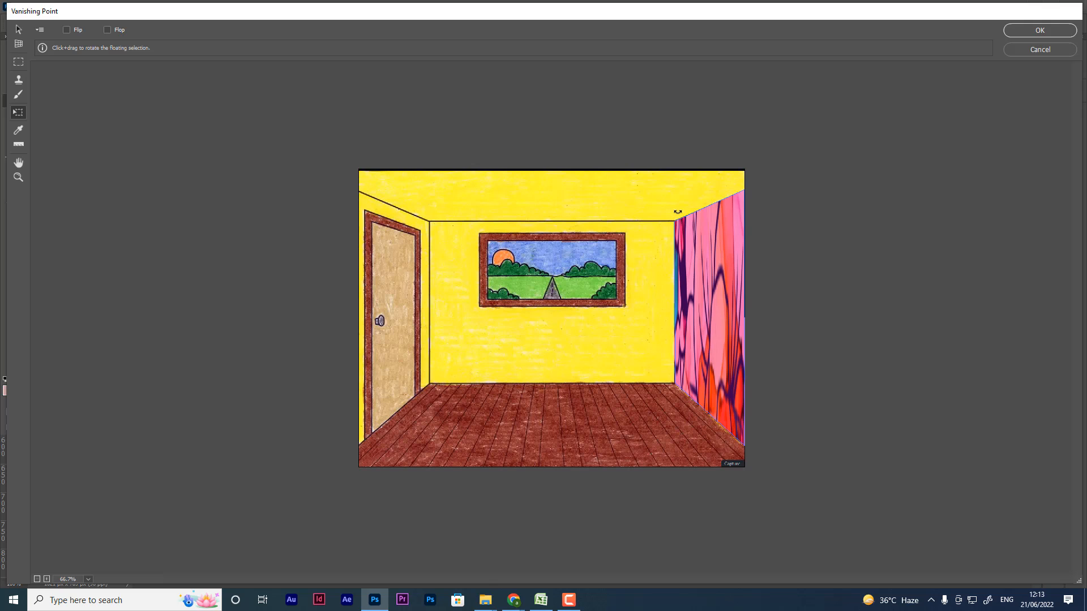
left_click_drag(685, 289, 716, 279)
left_click_drag(800, 308, 664, 276)
left_click_drag(666, 281, 635, 252)
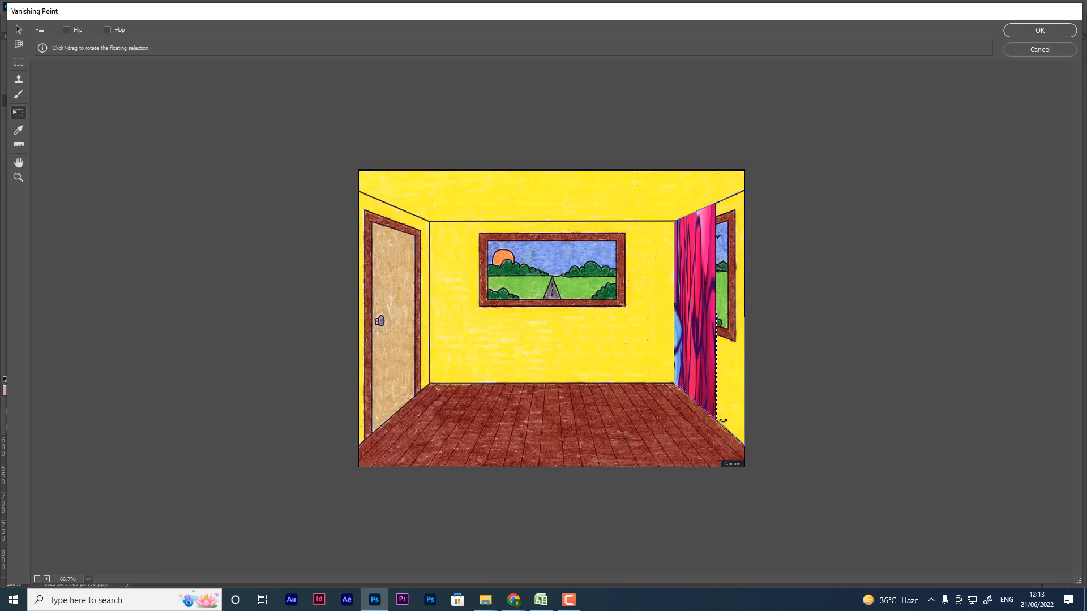
left_click_drag(717, 411, 730, 425)
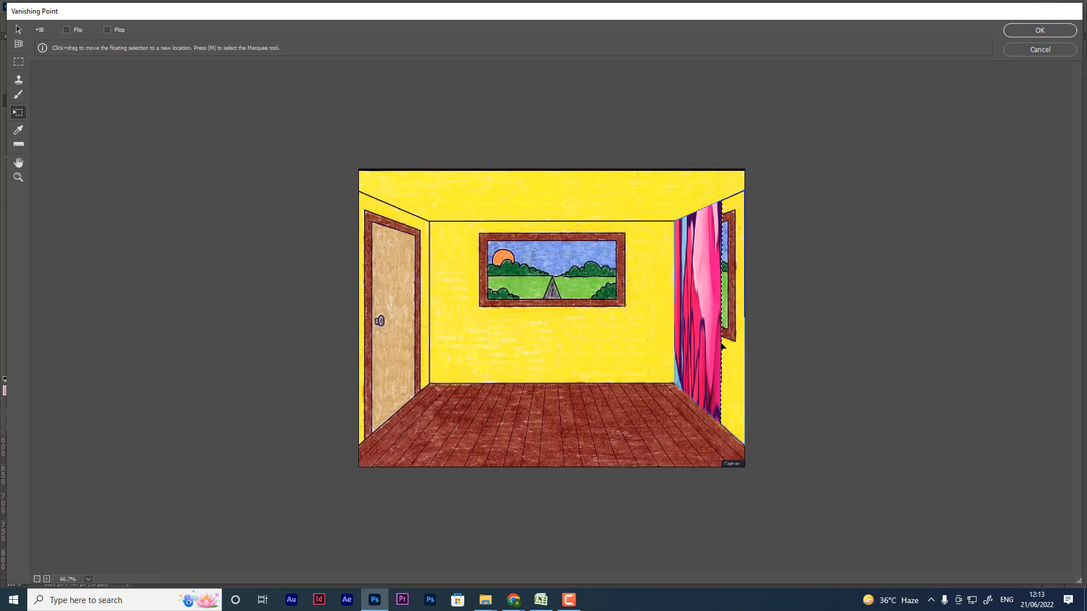
left_click(540, 600)
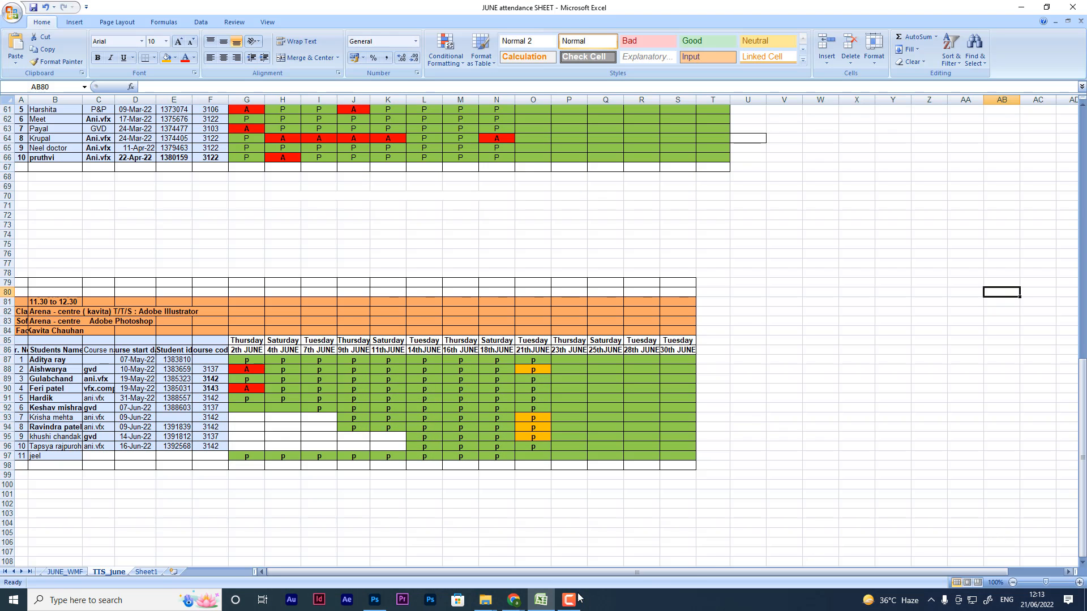
mouse_move(513, 600)
left_click(447, 552)
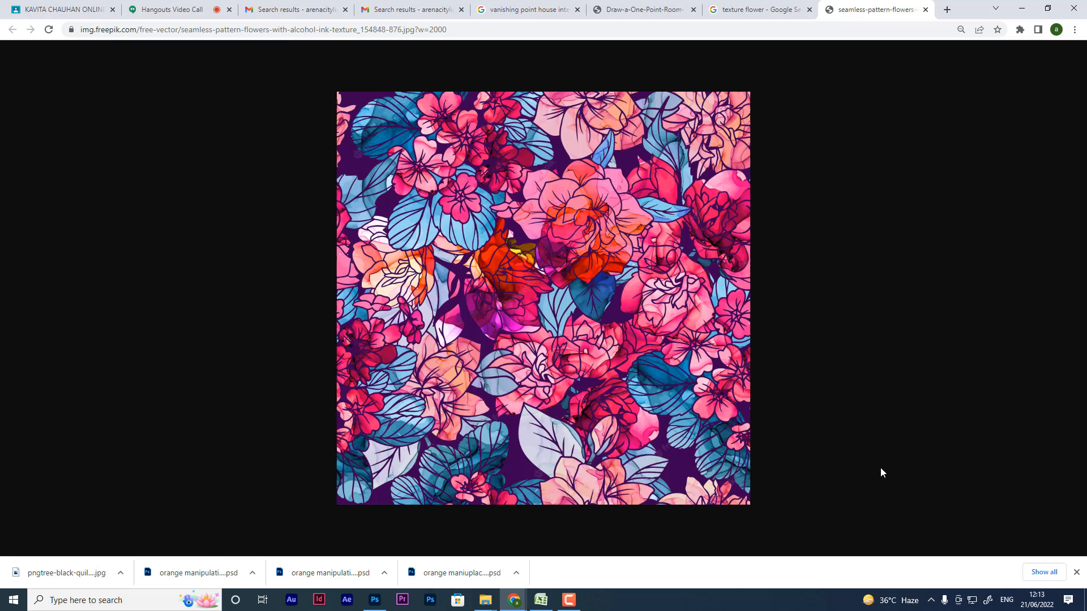
left_click(529, 9)
left_click(170, 9)
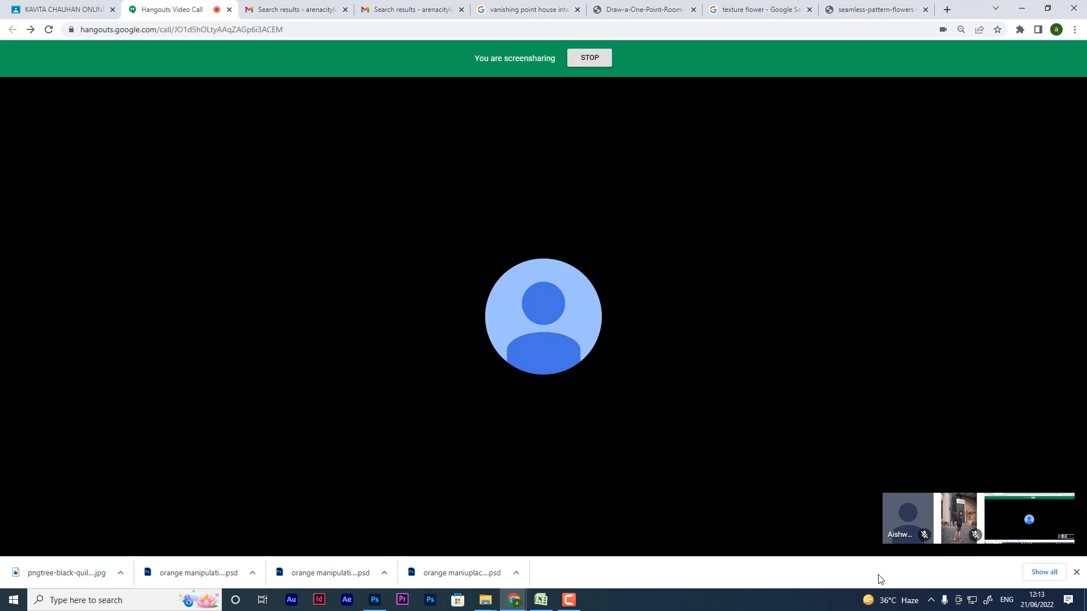
left_click(569, 600)
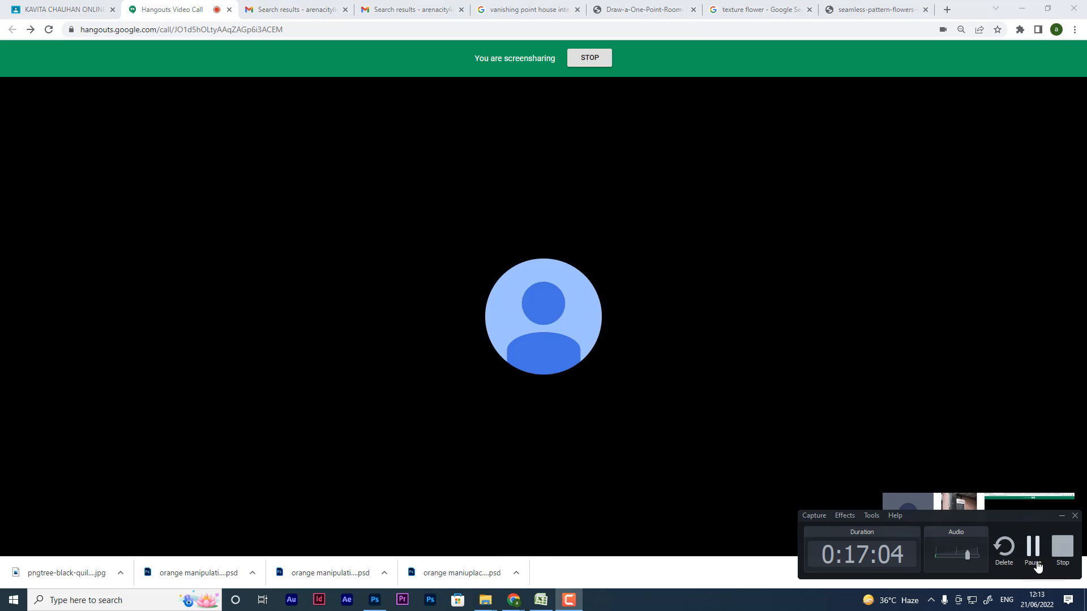
left_click(540, 600)
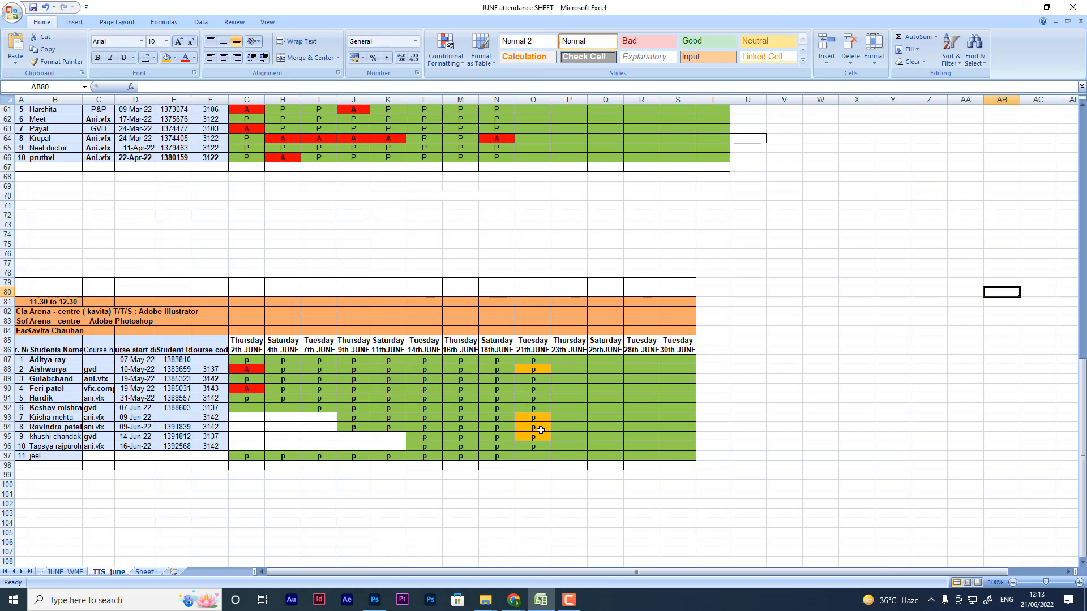
left_click(375, 600)
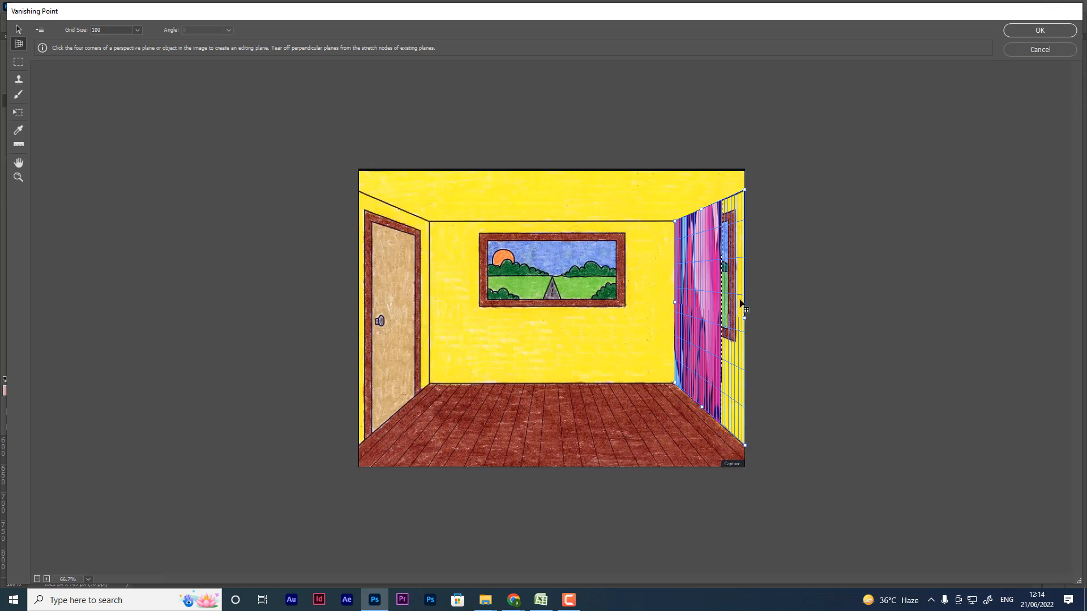
left_click_drag(740, 303, 849, 327)
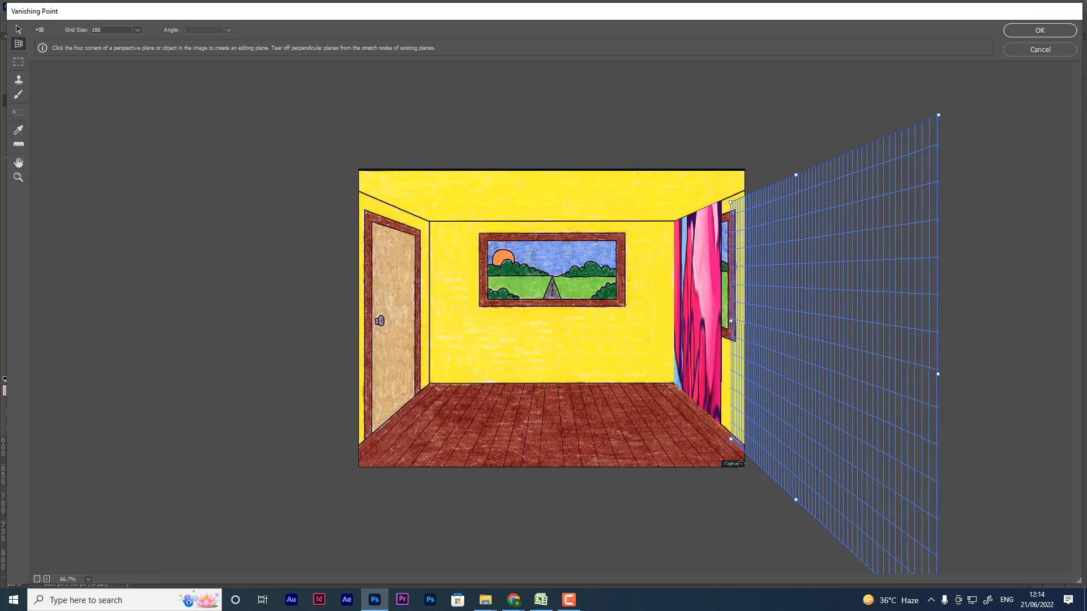
key("alt")
key("ctrl+z")
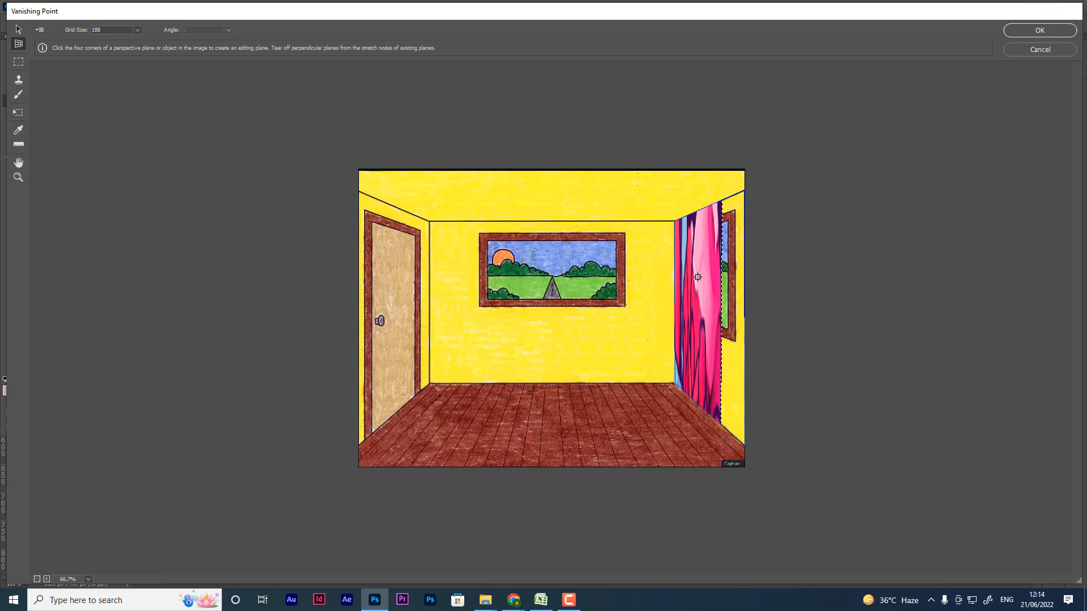
left_click(698, 277)
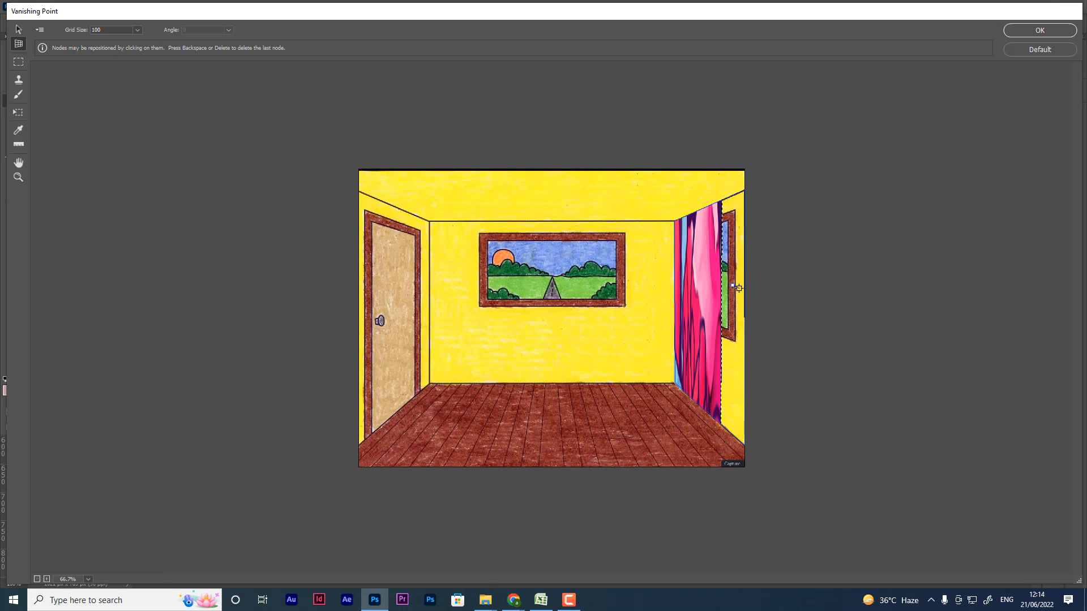
- Undo the floral pattern's transforms and paste, and remove the stray plane node
key("ctrl+z")
key("ctrl+z")
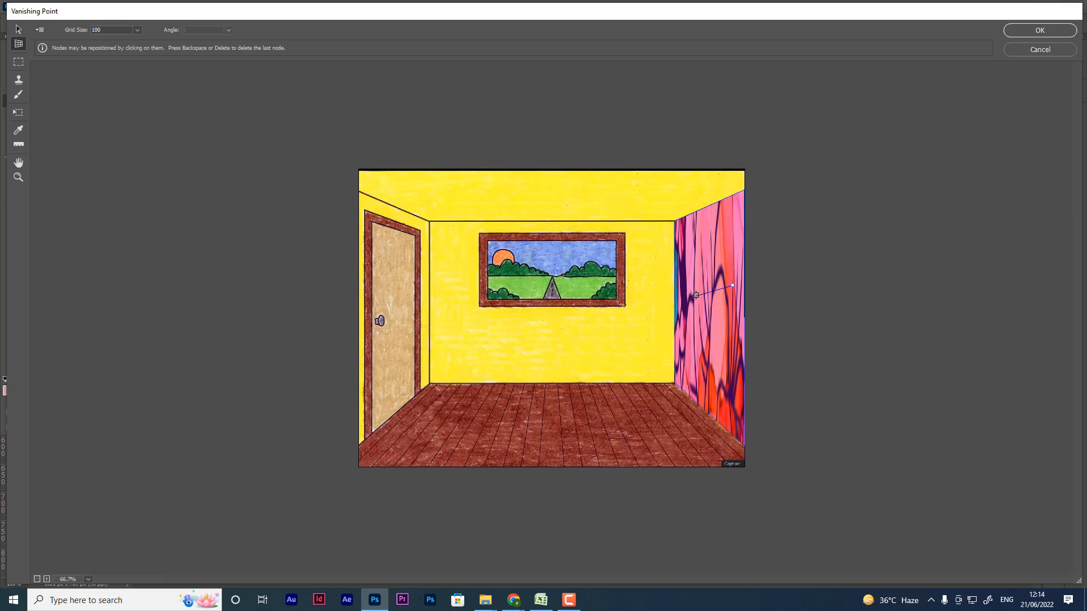
left_click(18, 29)
key("ctrl+z")
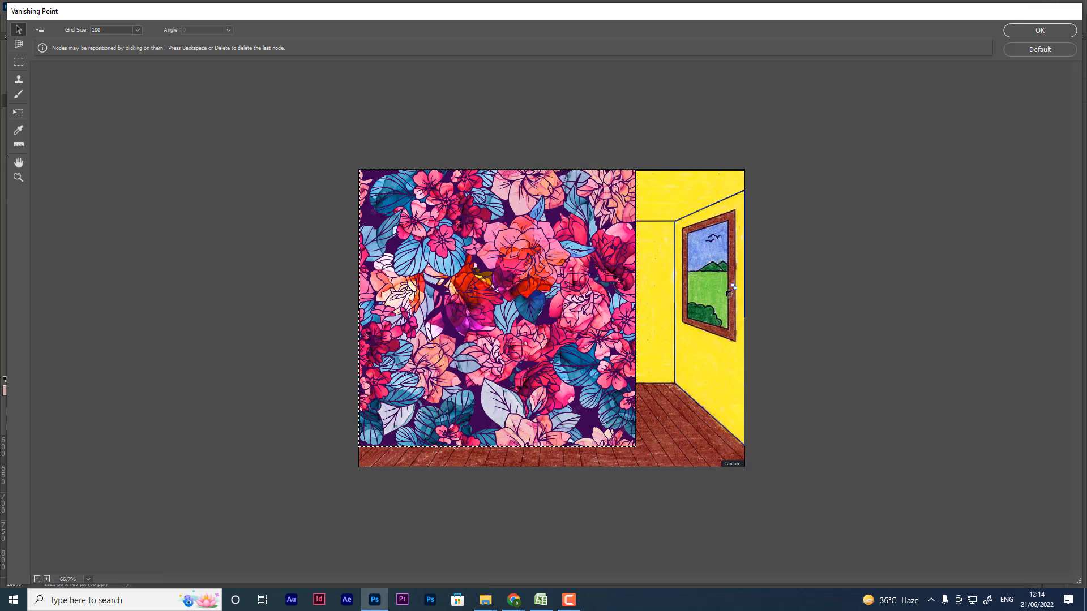
key("ctrl+z")
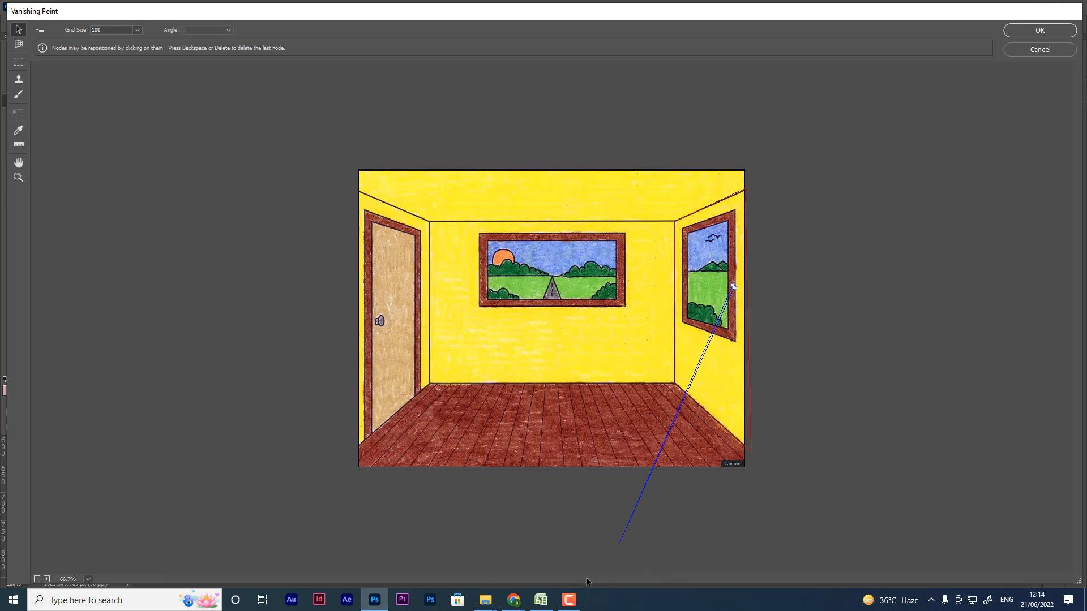
key("BackSpace")
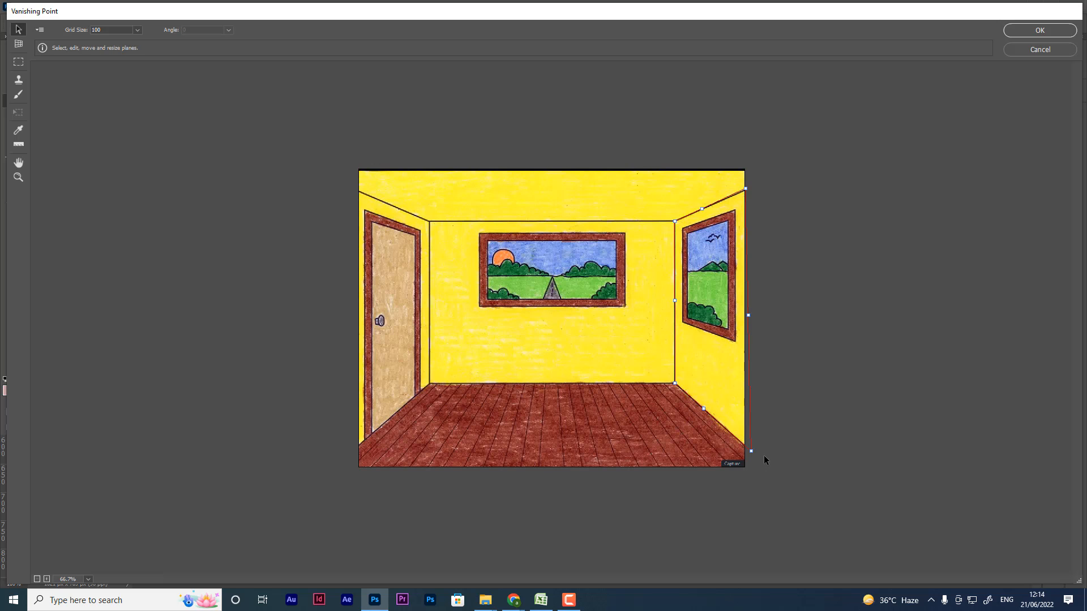
- Refit the plane's lower outer corner to the right wall and apply the pasted floral pattern inside it
left_click_drag(751, 452, 745, 448)
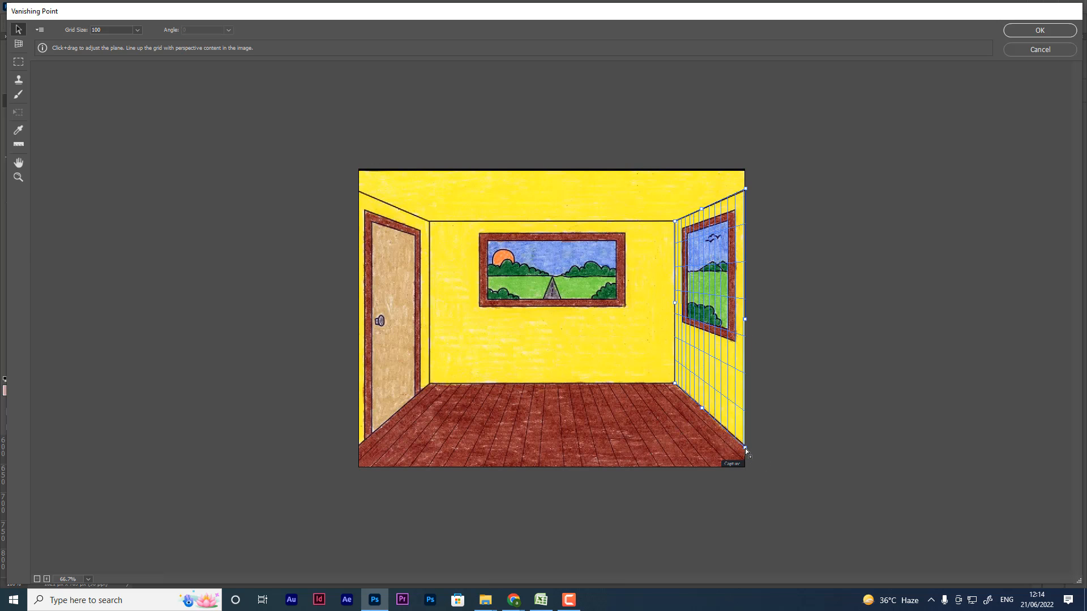
key("ctrl+v")
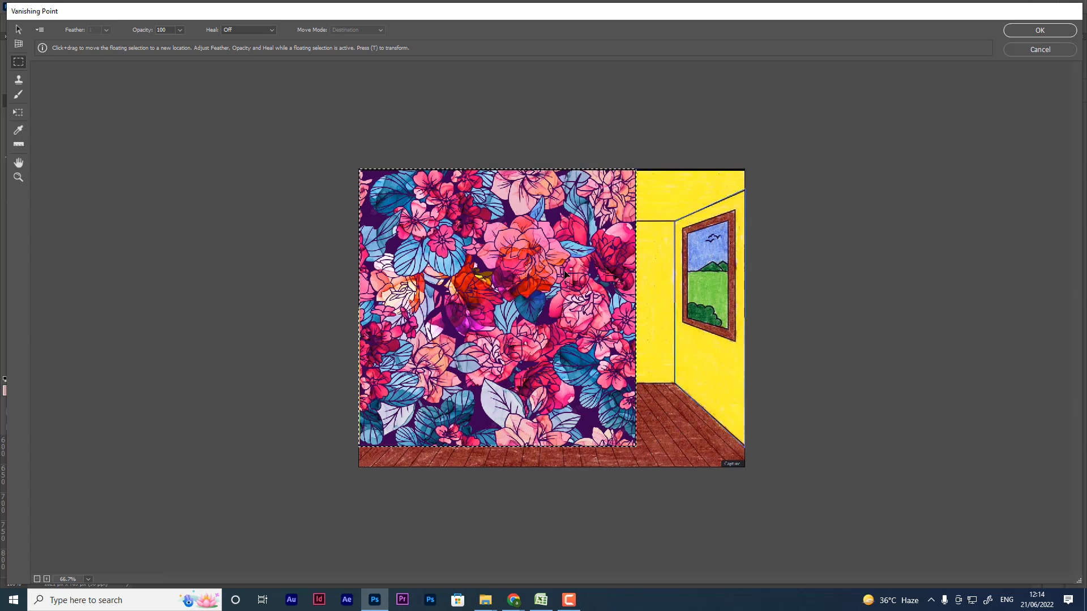
left_click_drag(510, 311, 727, 275)
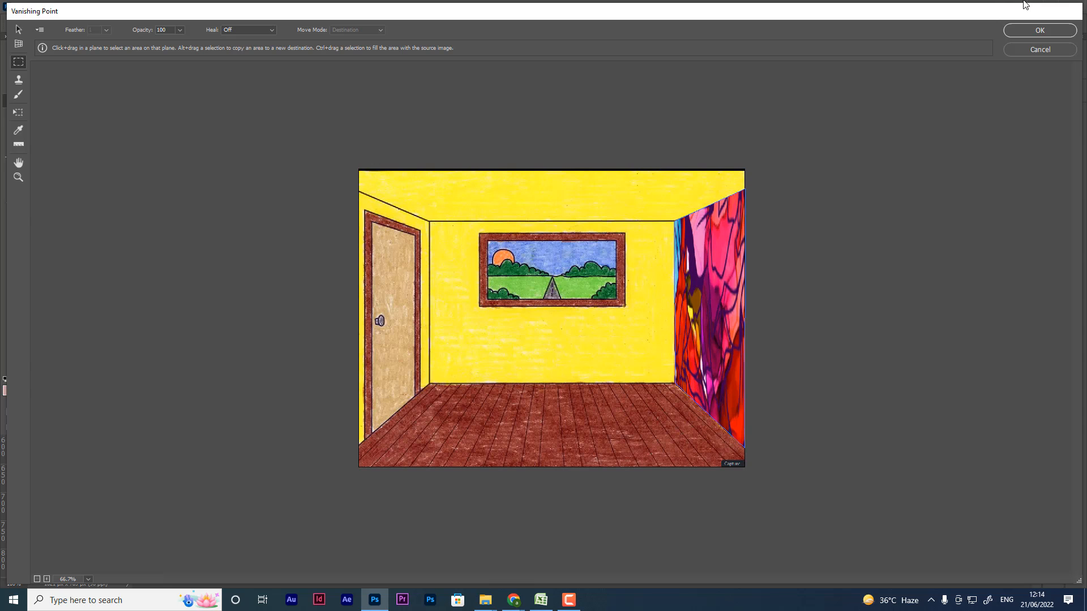
left_click(1029, 34)
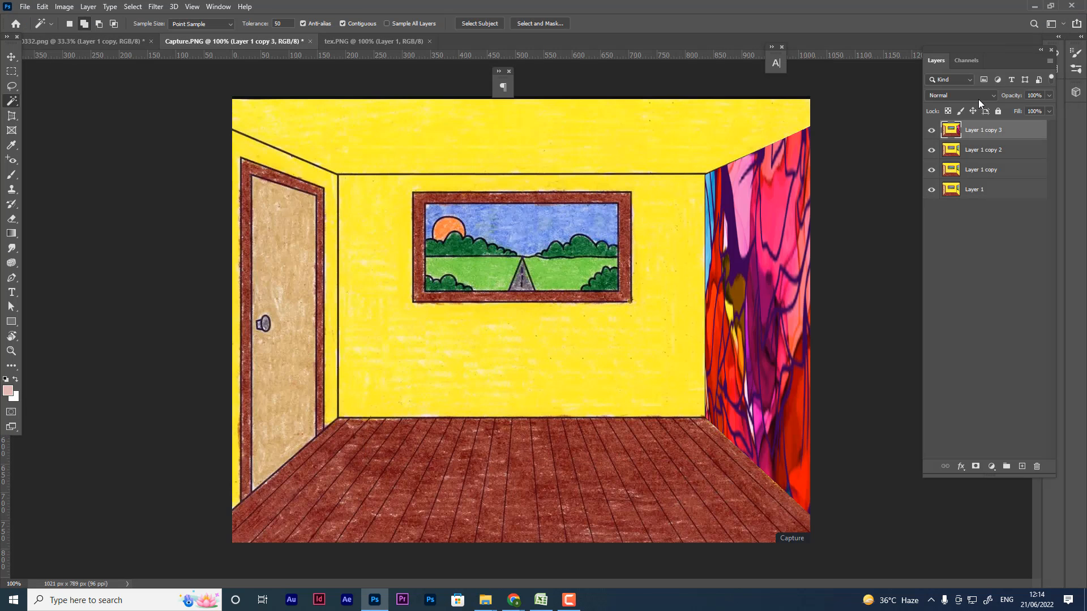
- Preview other blending modes on Layer 1 copy 3 and return it to Normal
left_click(981, 94)
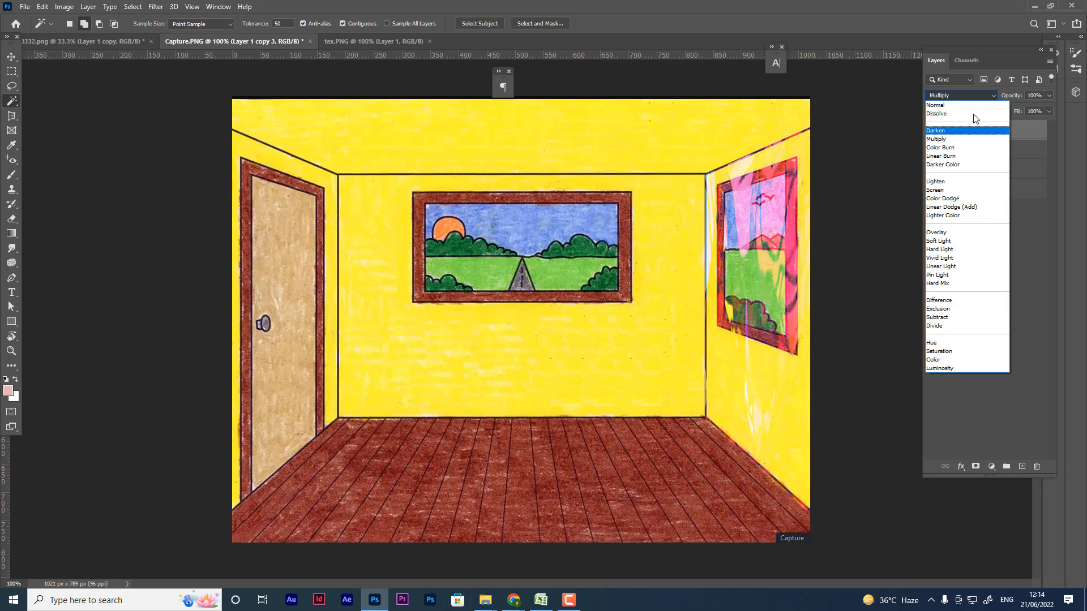
left_click(963, 106)
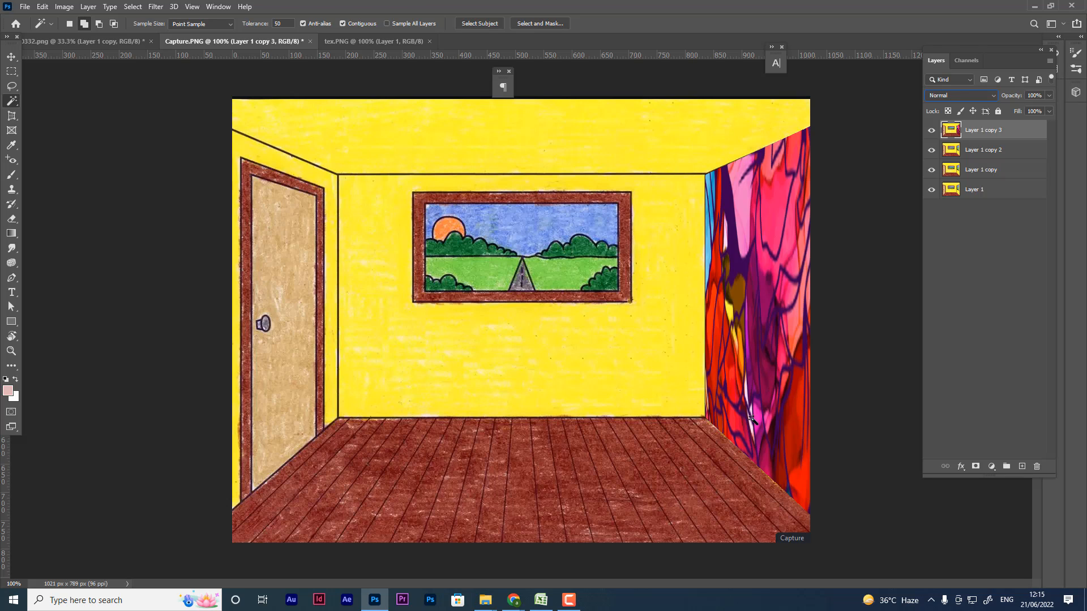
- Hide Layer 1 copy 3 and outline the framed picture on the right wall with the Polygonal Lasso
left_click(932, 130)
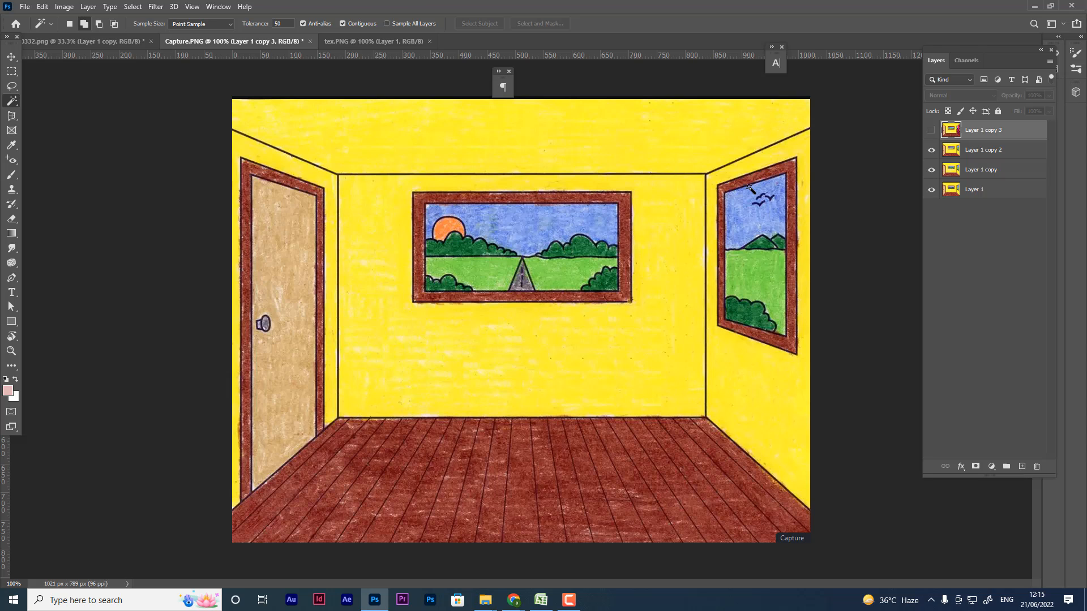
left_click(14, 104)
left_click(11, 86)
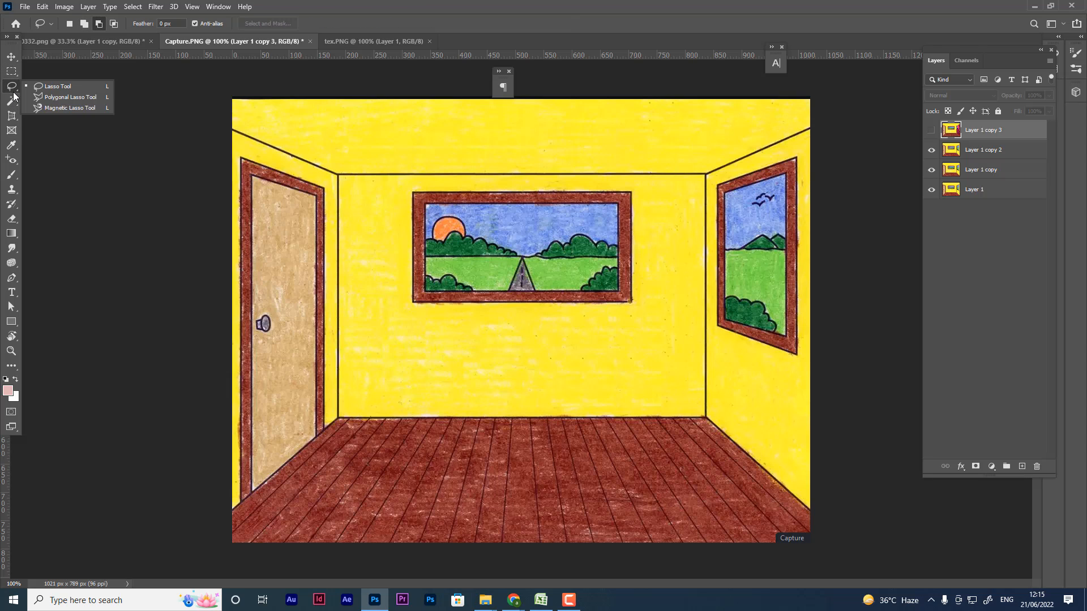
left_click(56, 100)
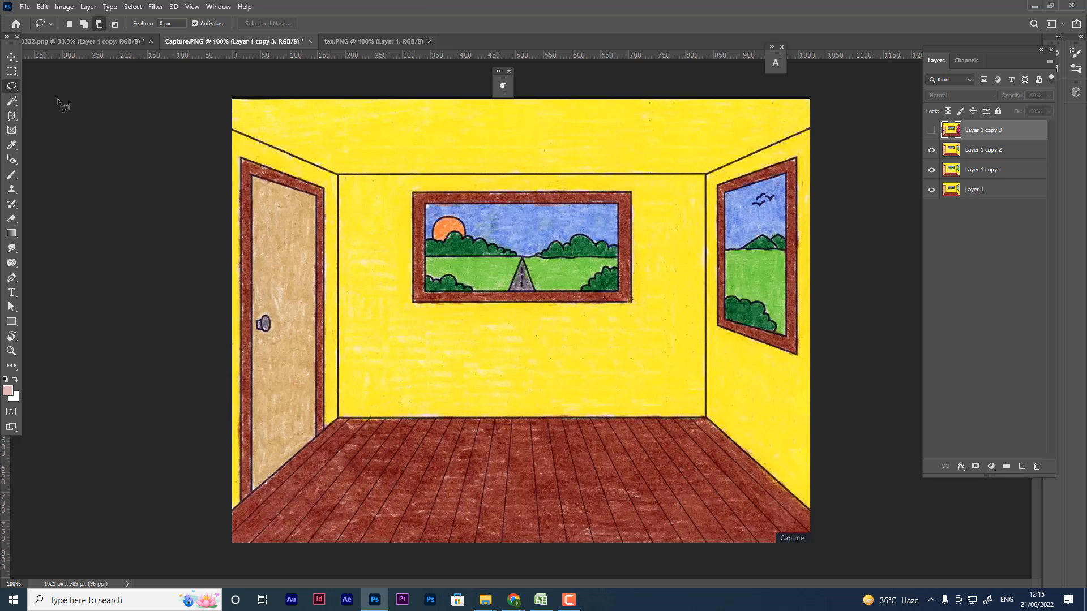
left_click(717, 184)
left_click(797, 159)
left_click(796, 353)
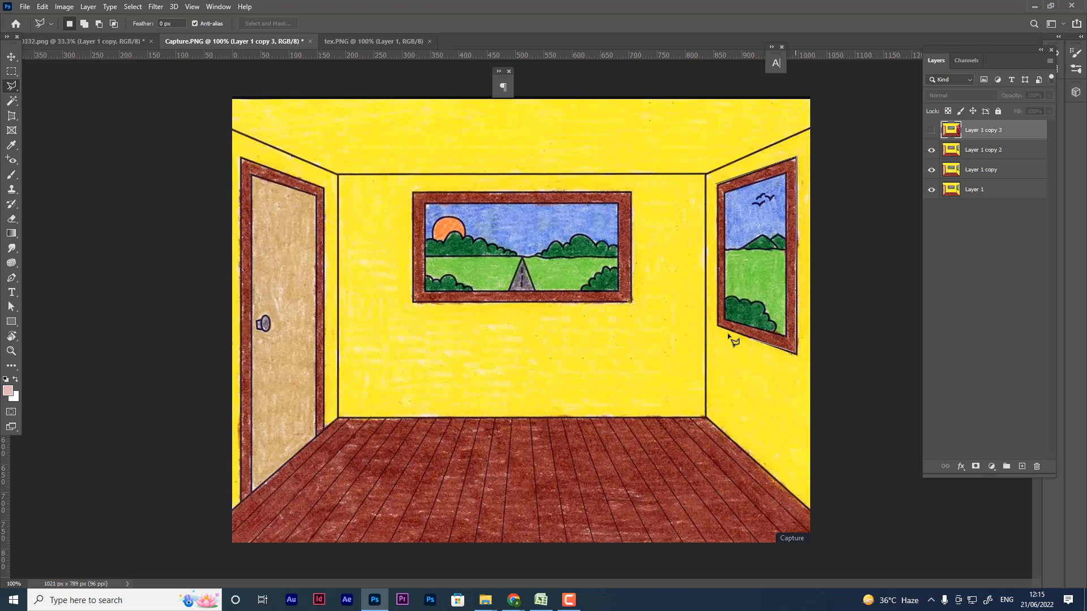
left_click(717, 327)
left_click(718, 184)
- Copy the selected picture from Layer 1 copy 2 to a new layer above Layer 1 copy 3, and show the patterned layer
left_click(994, 154)
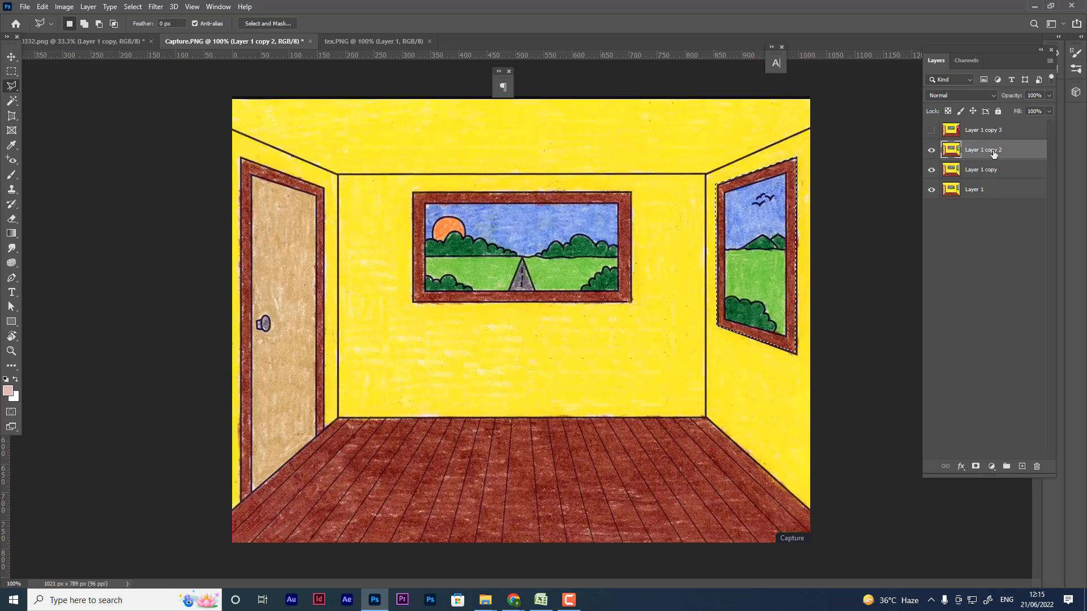
key("ctrl+j")
left_click_drag(987, 156, 980, 128)
left_click(932, 151)
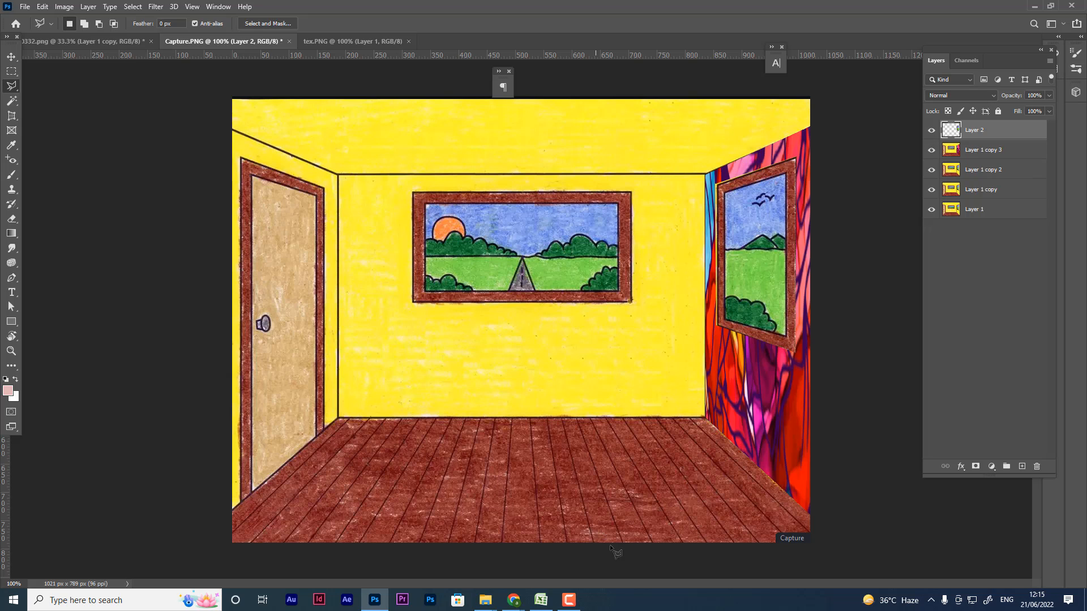
left_click(569, 600)
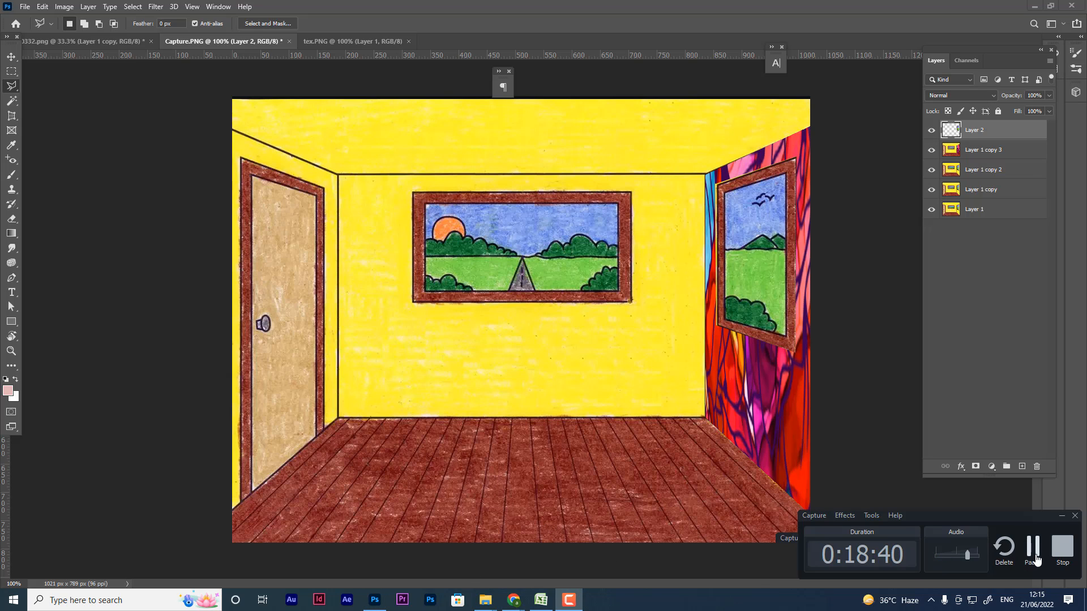